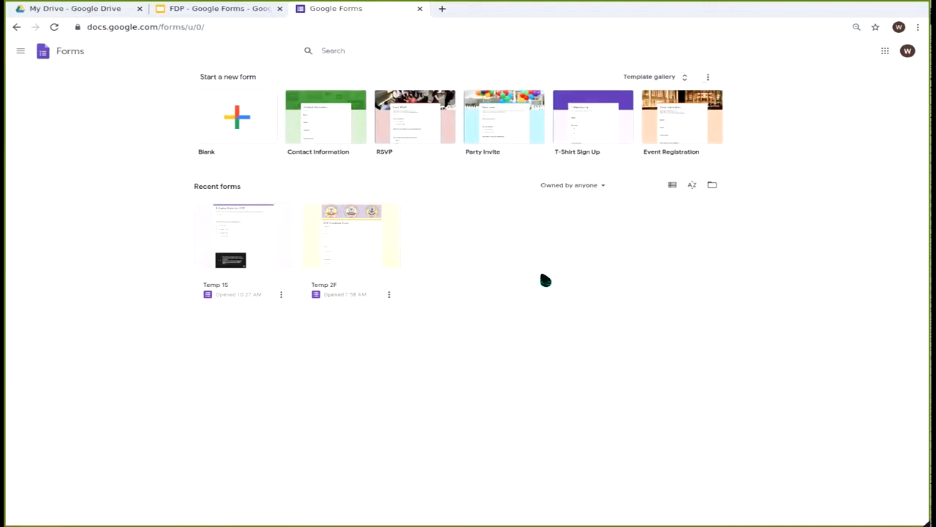
# - Create a blank form titled "A Demo Form for FDP" described as "This is a Simple form created to understand working for Google form application."
pyautogui.click(256, 121)
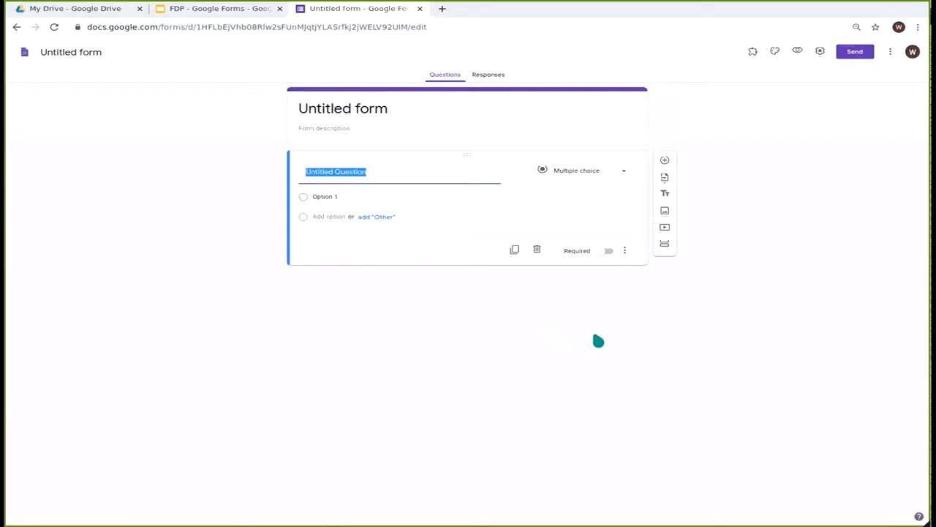
pyautogui.click(376, 110)
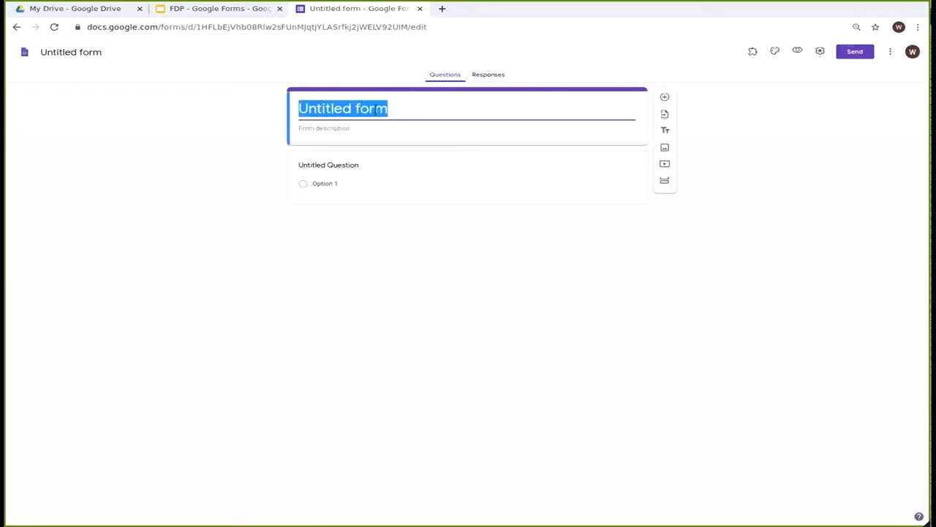
pyautogui.write('A ')
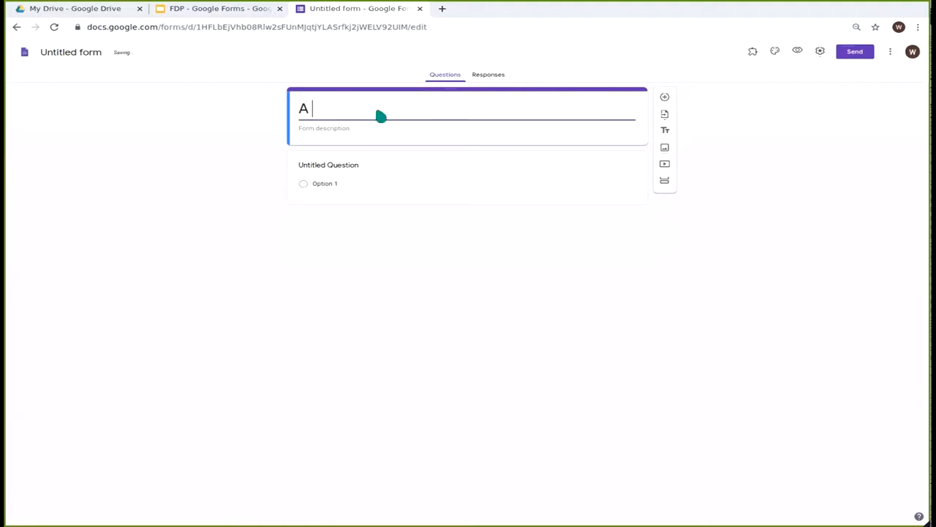
pyautogui.write('Demo Form for FDP')
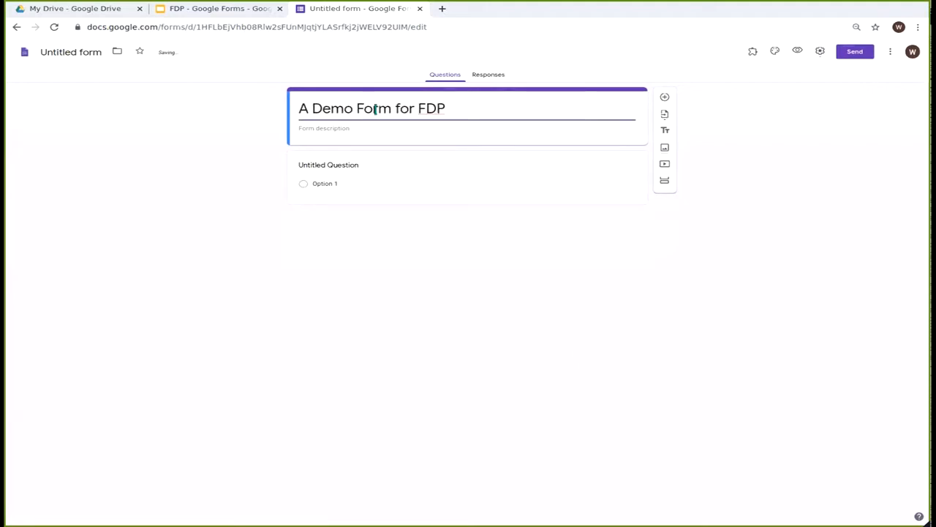
pyautogui.click(365, 126)
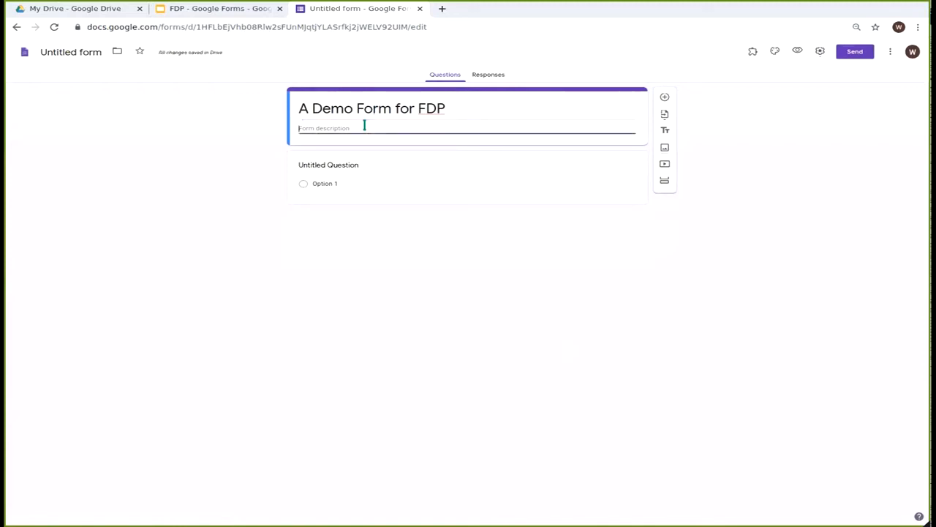
pyautogui.write('This is a Simple form created to understand working for Google form application')
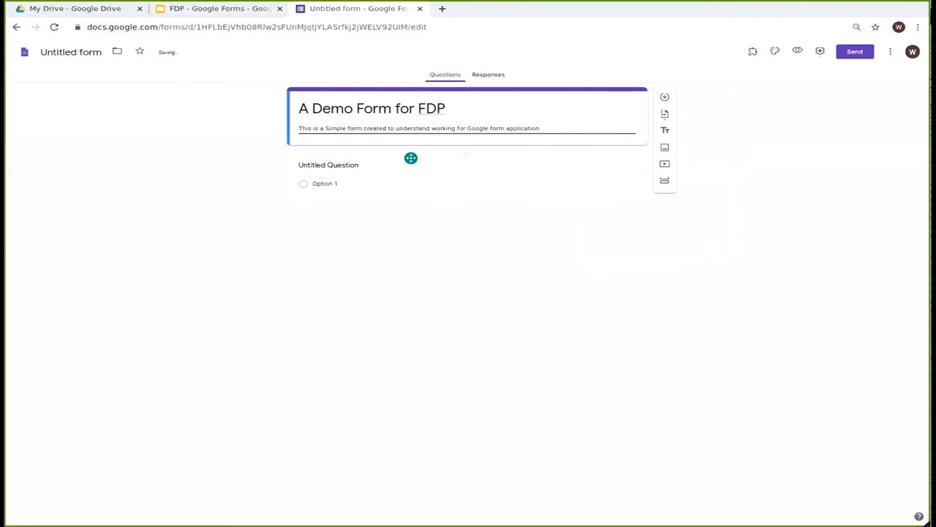
pyautogui.click(339, 163)
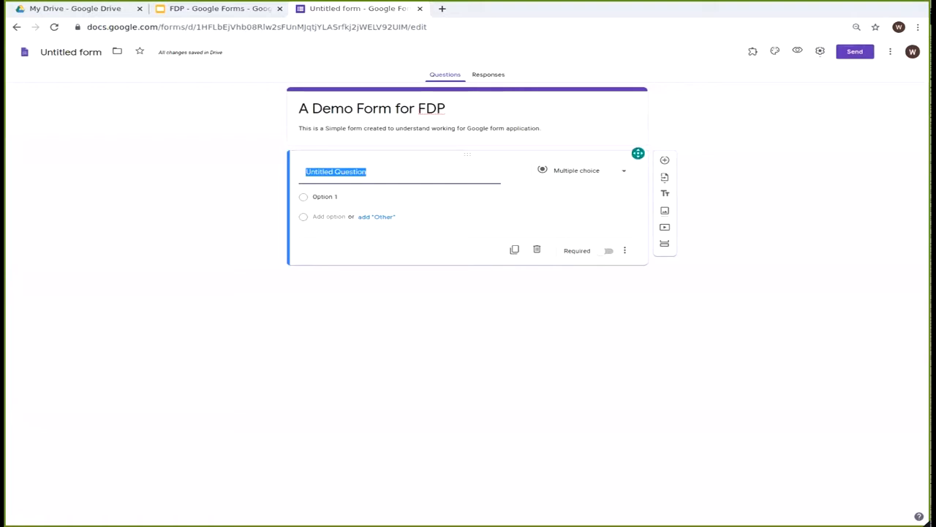
pyautogui.click(605, 174)
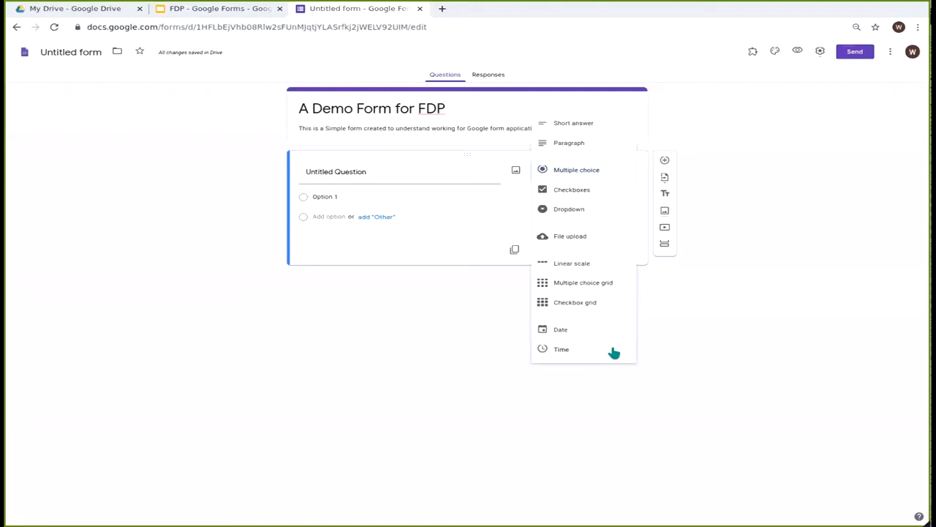
pyautogui.click(388, 176)
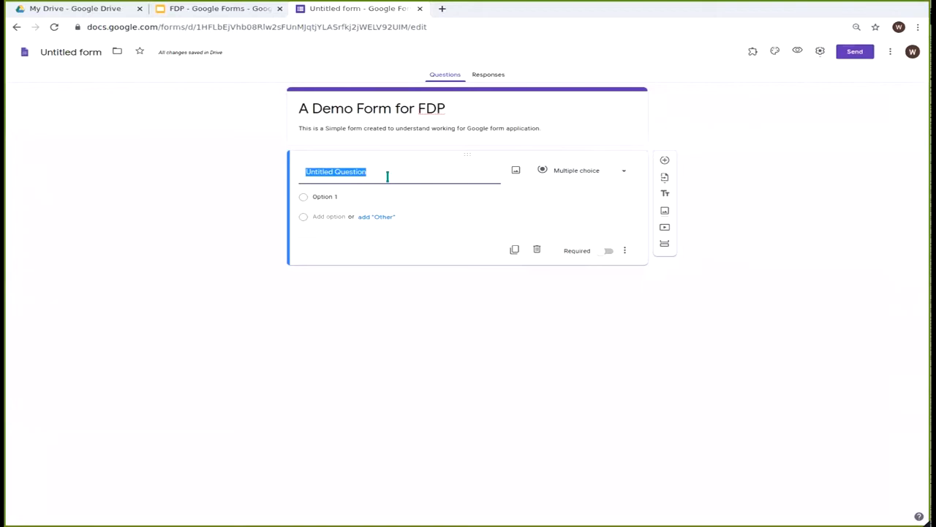
pyautogui.hotkey('alt', 'Tab')
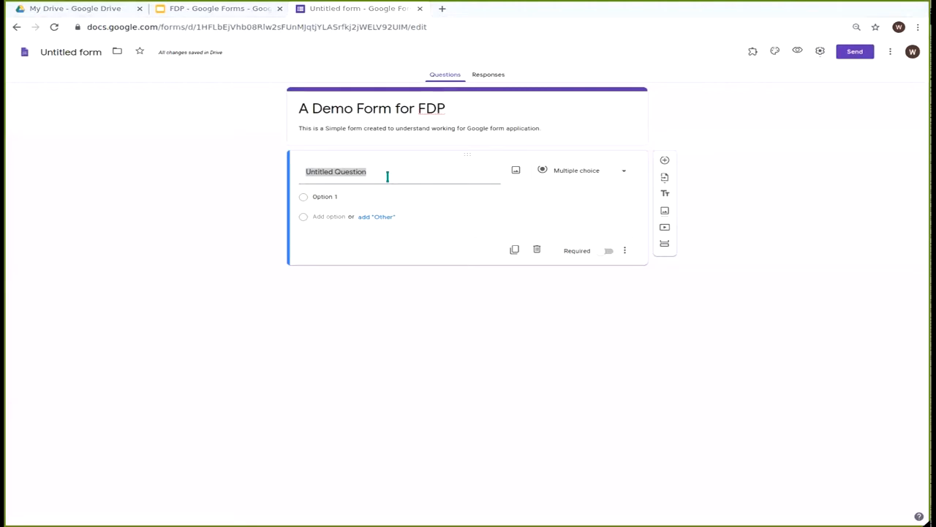
pyautogui.hotkey('alt', 'Tab')
pyautogui.click(822, 177)
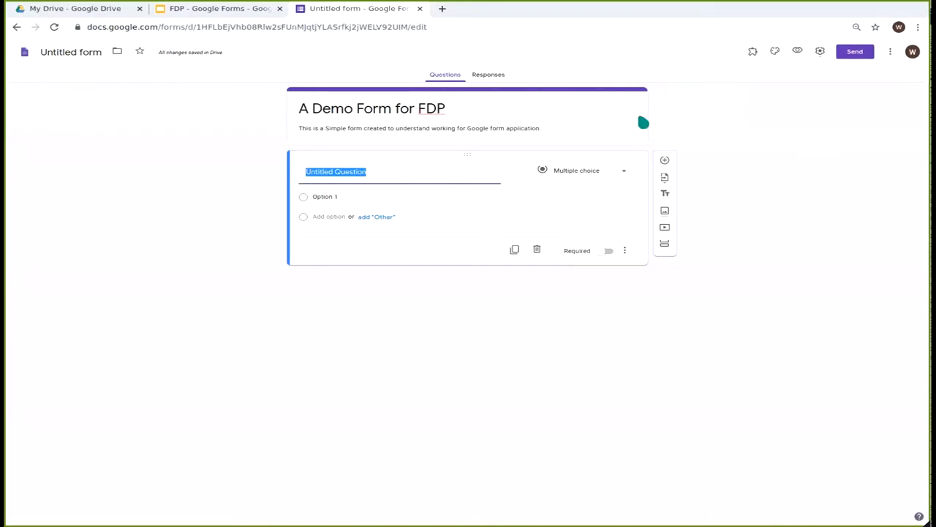
# - Choose Multiple choice as the first question's type and set its text to "Which year India got Independence?"
pyautogui.click(615, 176)
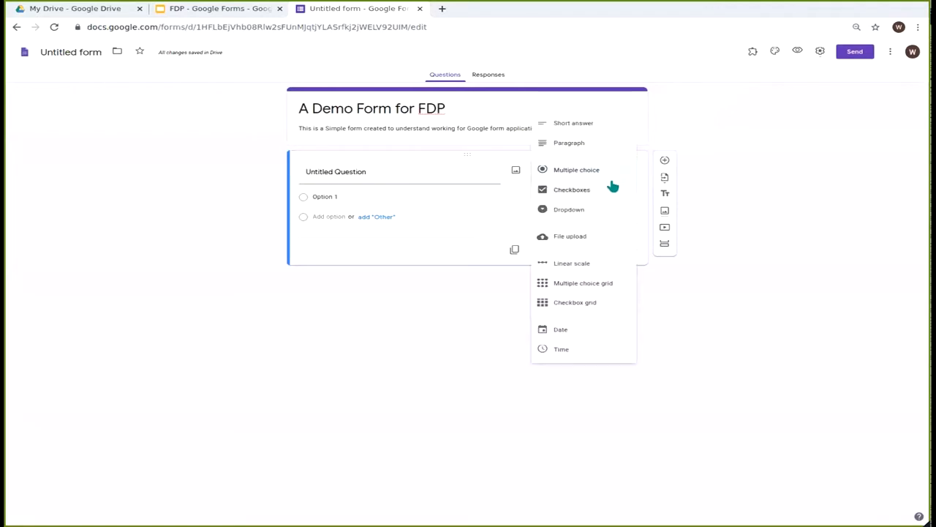
pyautogui.click(589, 174)
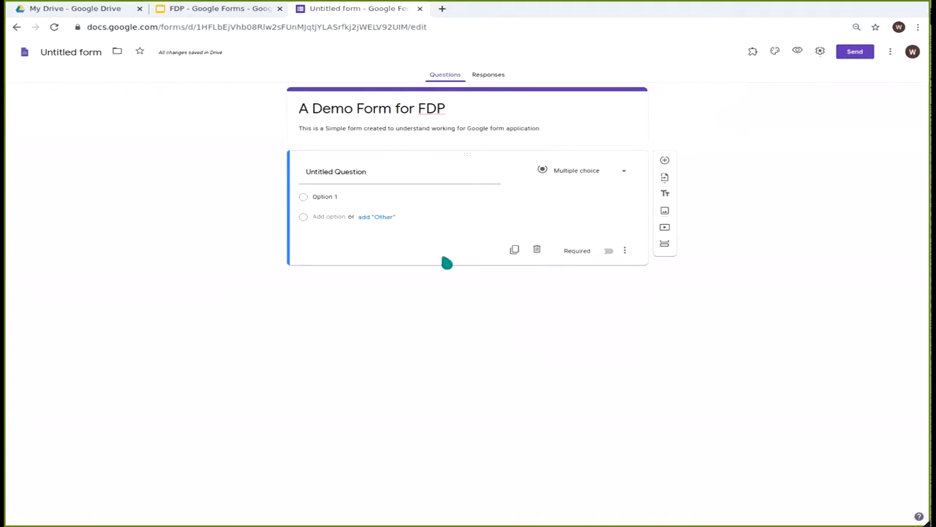
pyautogui.click(407, 173)
pyautogui.press('BackSpace')
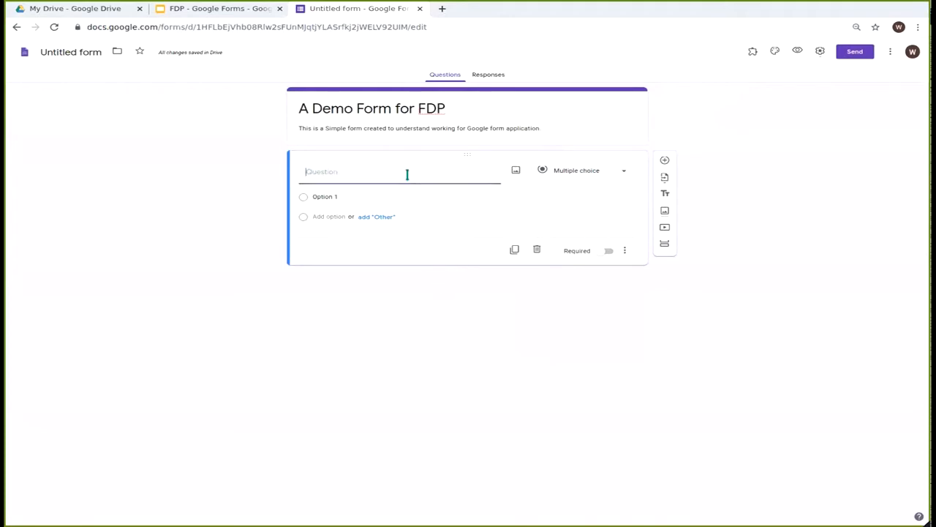
pyautogui.write('Which year India got Independence?')
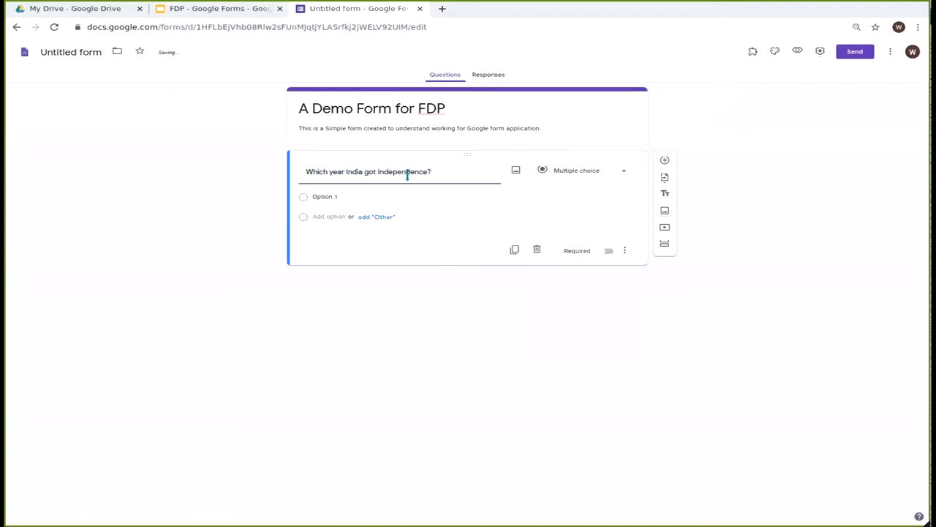
# - Give the independence question four options: 15 July 1947, 15 August 1946, 15 August 1947 and 17 August 1948
pyautogui.click(324, 198)
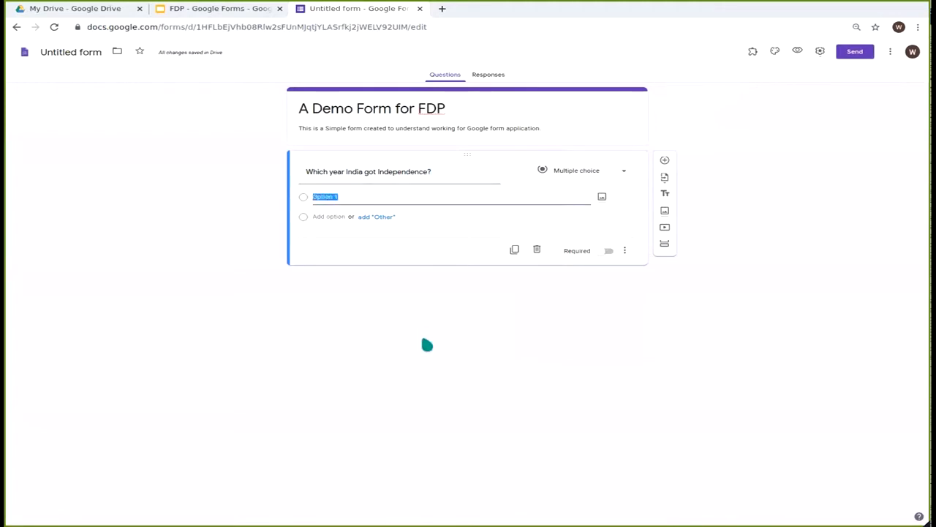
pyautogui.write('15 July 1947')
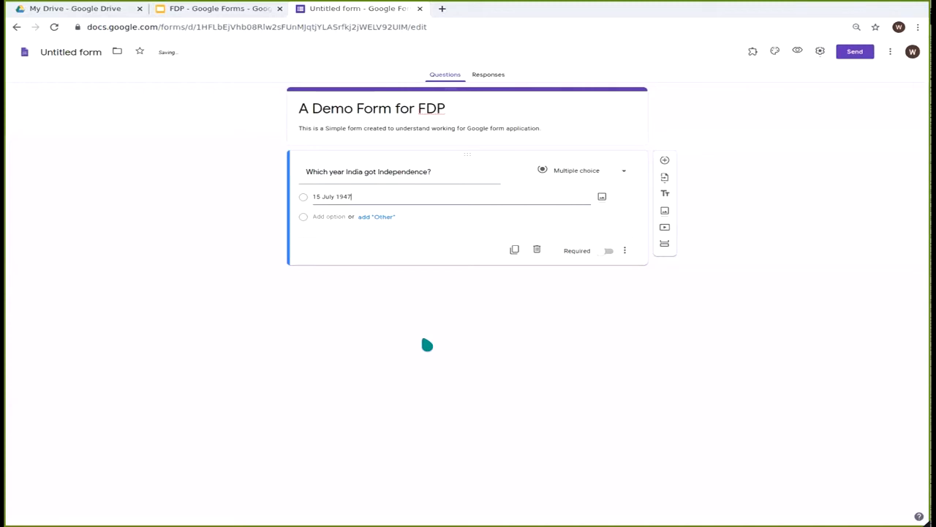
pyautogui.press('Return')
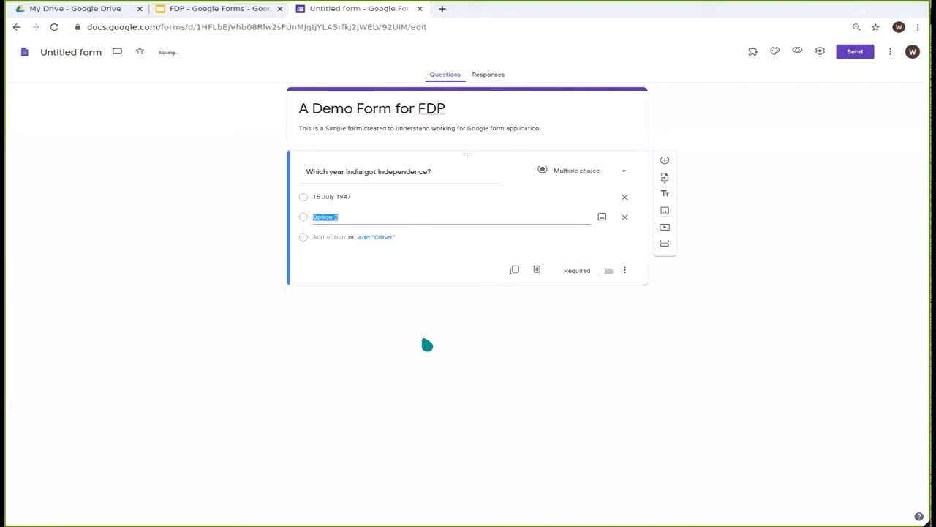
pyautogui.write('15')
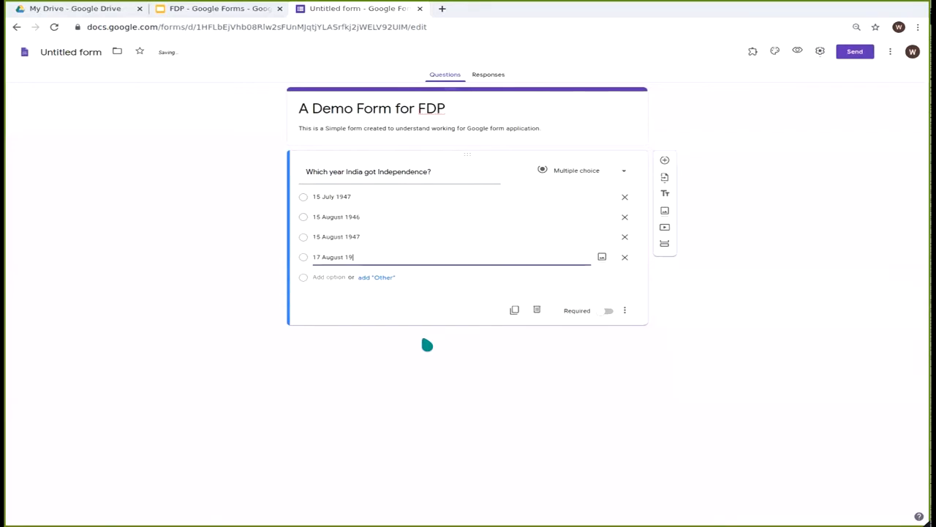
pyautogui.write('48')
pyautogui.click(616, 336)
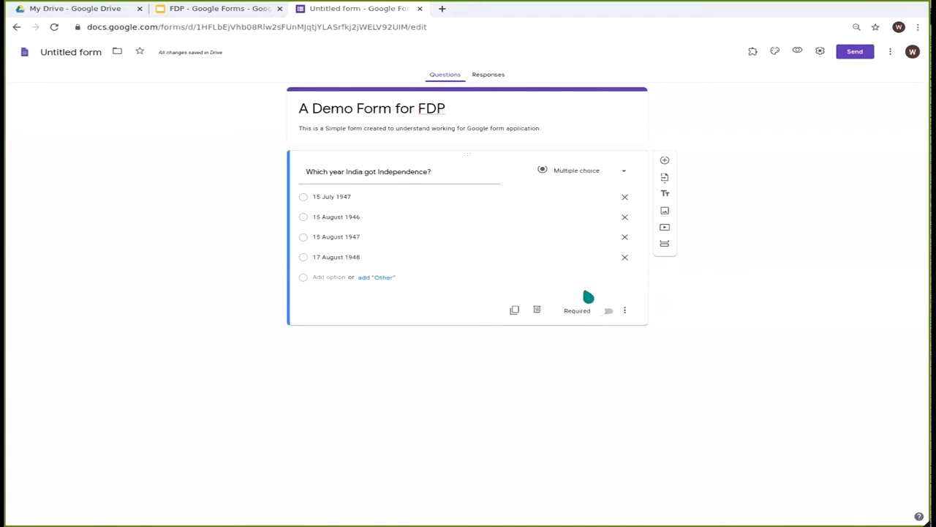
# - Mark both the independence question and the "How Many states are in India?" question as required
pyautogui.click(605, 313)
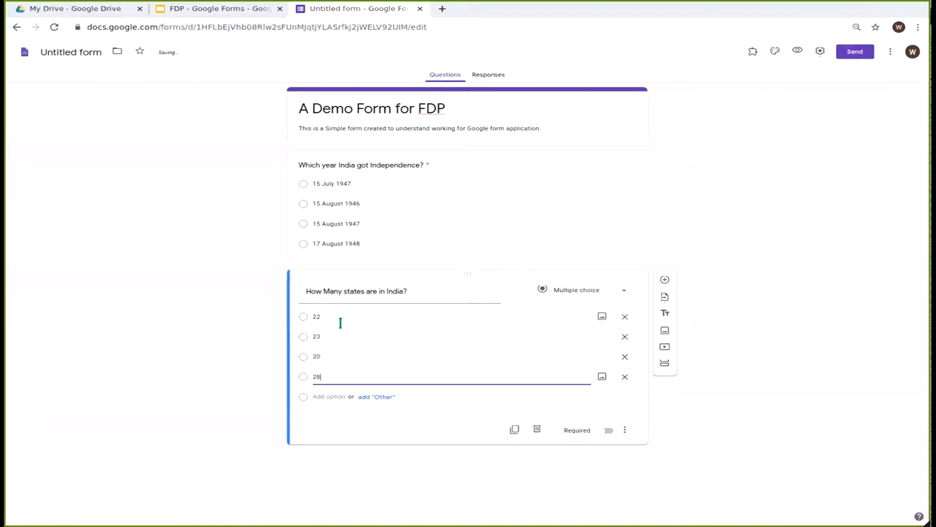
pyautogui.click(605, 431)
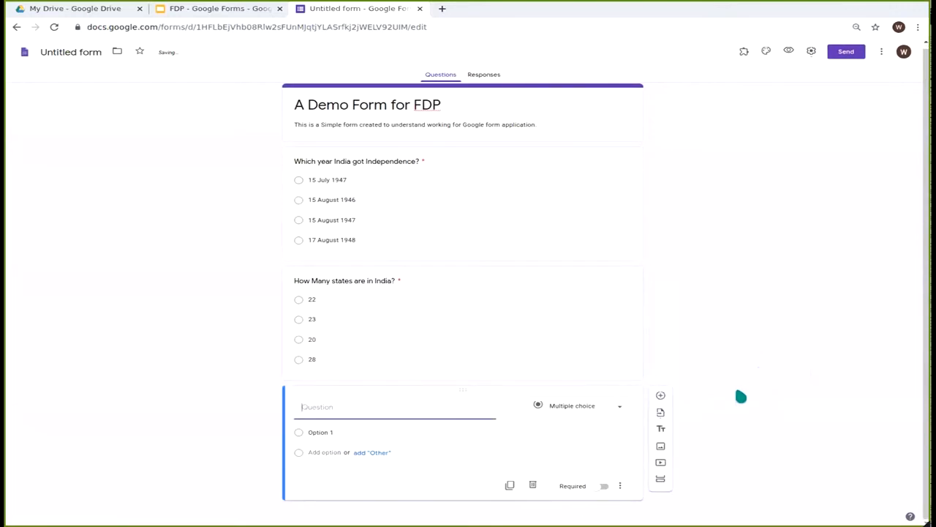
# - Build the "What you see in this Image ?" question with an image and the checkbox options Monkey, Puma, Tiger and Lion
pyautogui.click(514, 407)
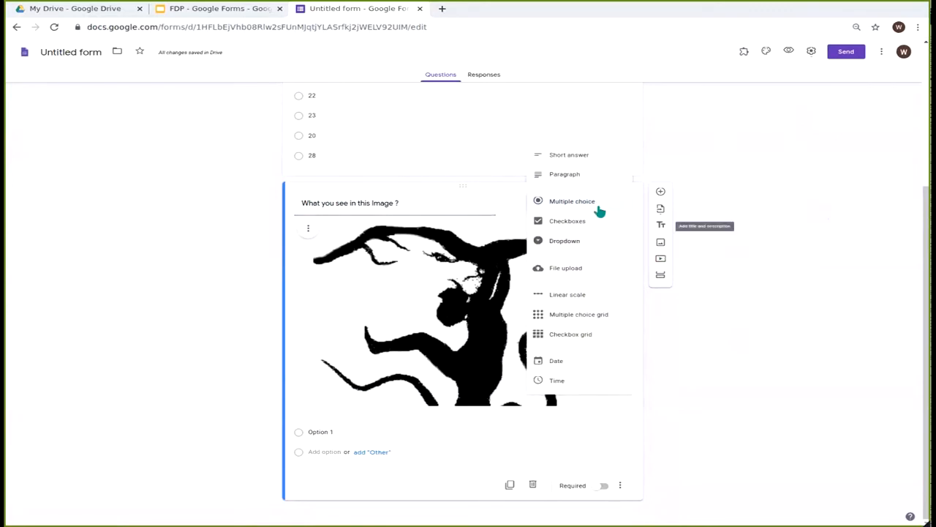
pyautogui.click(600, 230)
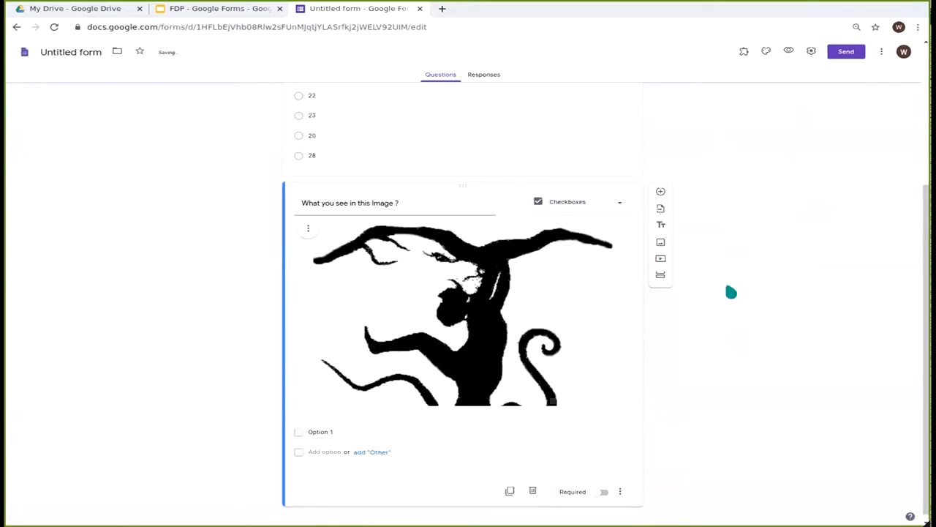
pyautogui.click(321, 419)
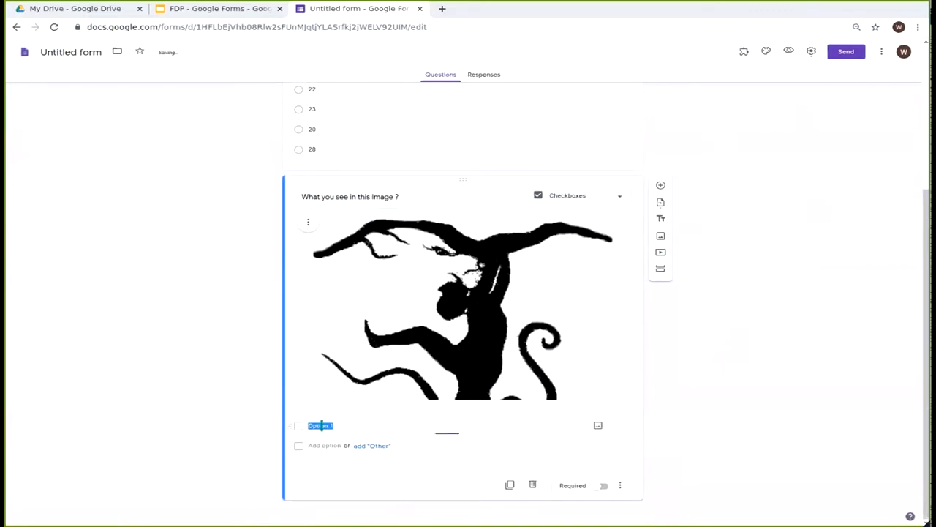
pyautogui.write('Monkey Puma Tiger Lion')
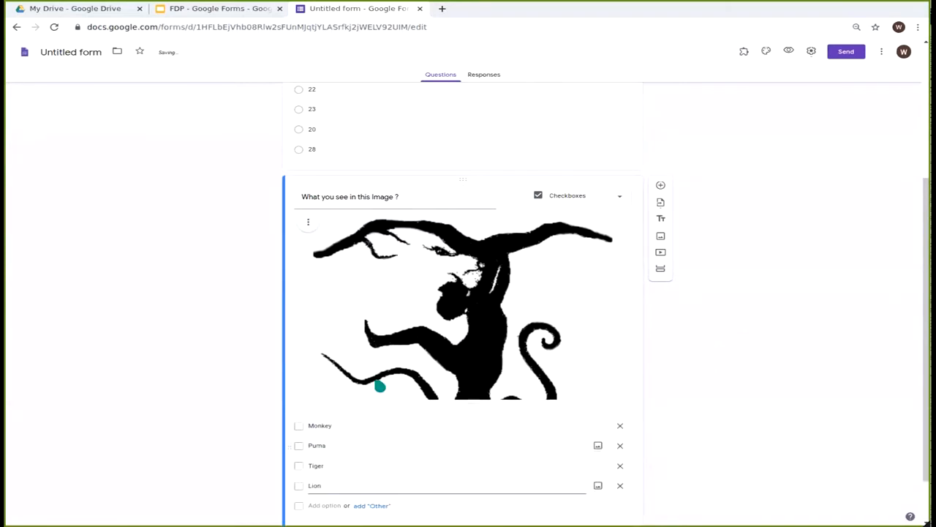
pyautogui.click(681, 368)
# - Preview the form as respondents see it, look through all its questions and options, and close the preview
pyautogui.scroll(-2, 683, 368)
pyautogui.scroll(5, 683, 367)
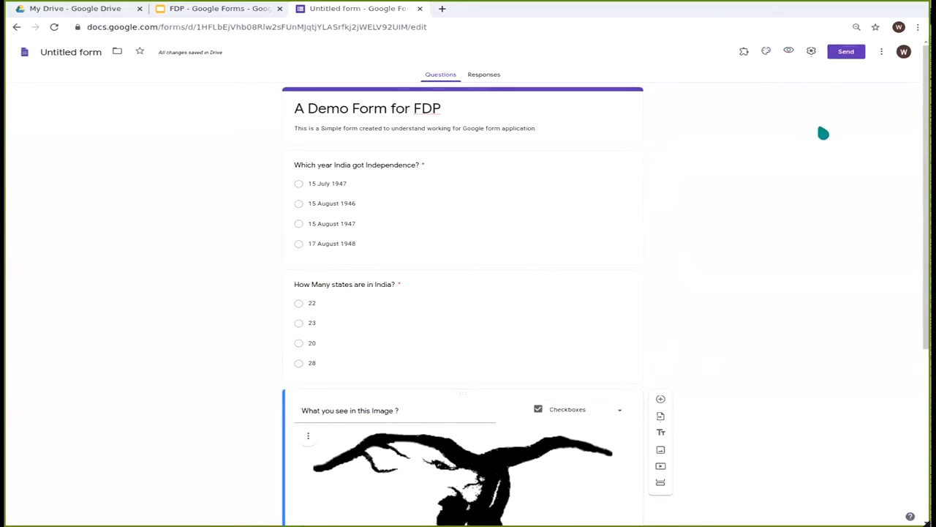
pyautogui.click(789, 52)
pyautogui.scroll(-3, 744, 233)
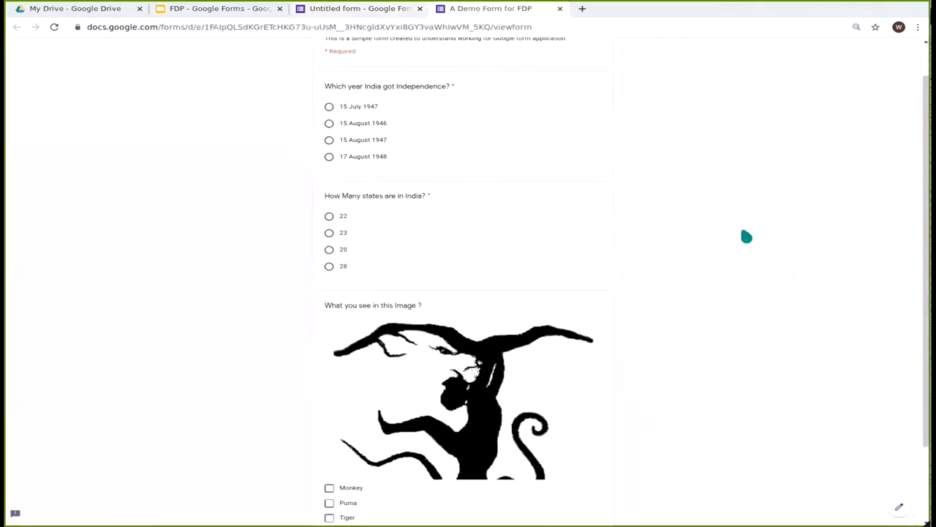
pyautogui.scroll(3, 747, 242)
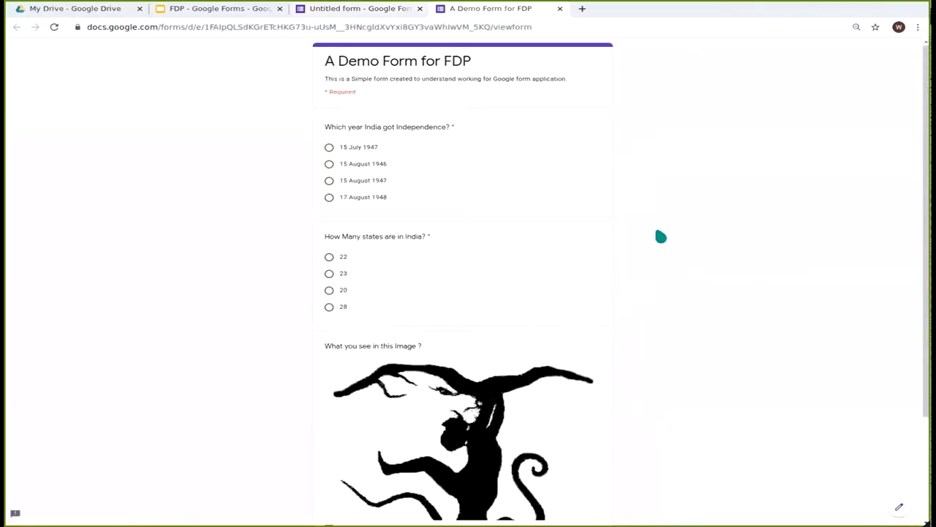
pyautogui.scroll(-3, 666, 242)
pyautogui.scroll(3, 686, 333)
pyautogui.scroll(-2, 788, 285)
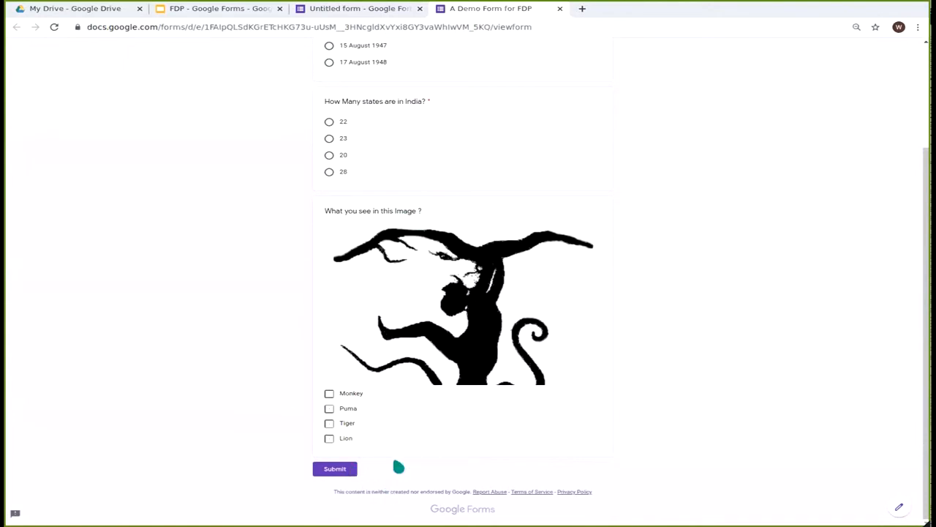
pyautogui.scroll(3, 727, 378)
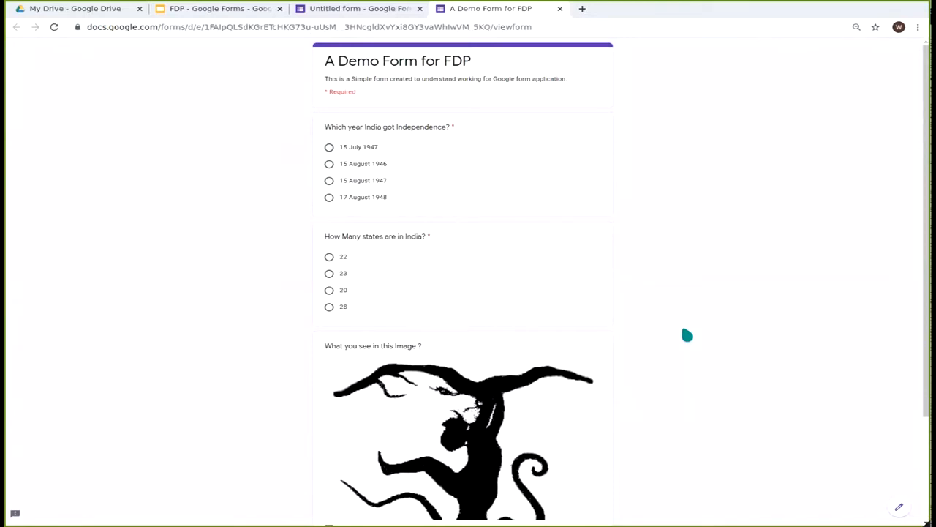
pyautogui.click(560, 8)
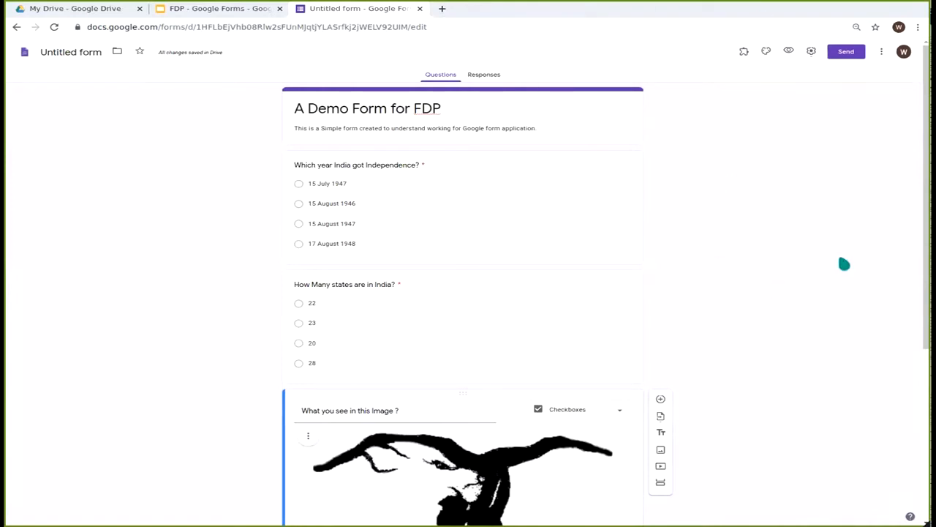
# - Link the form's responses to a new spreadsheet named ASampleGoogleForm(Responses)
pyautogui.click(476, 78)
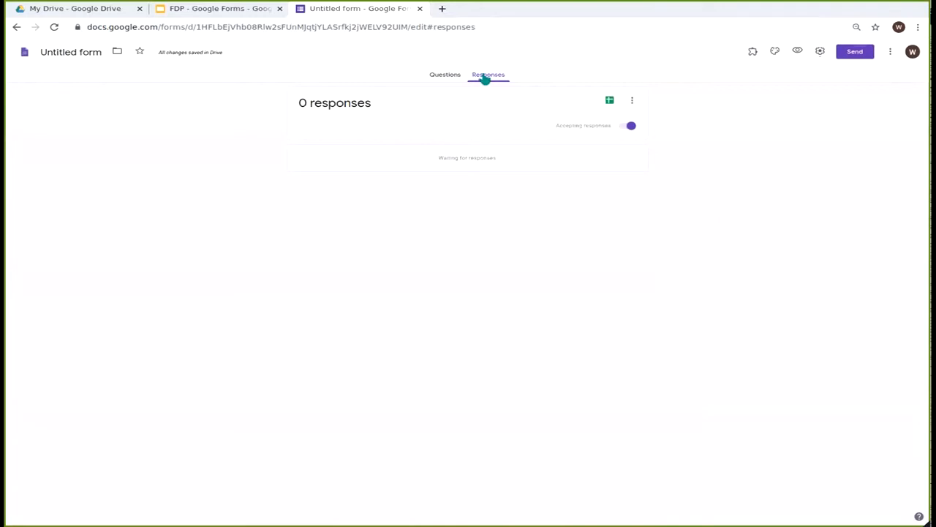
pyautogui.click(634, 100)
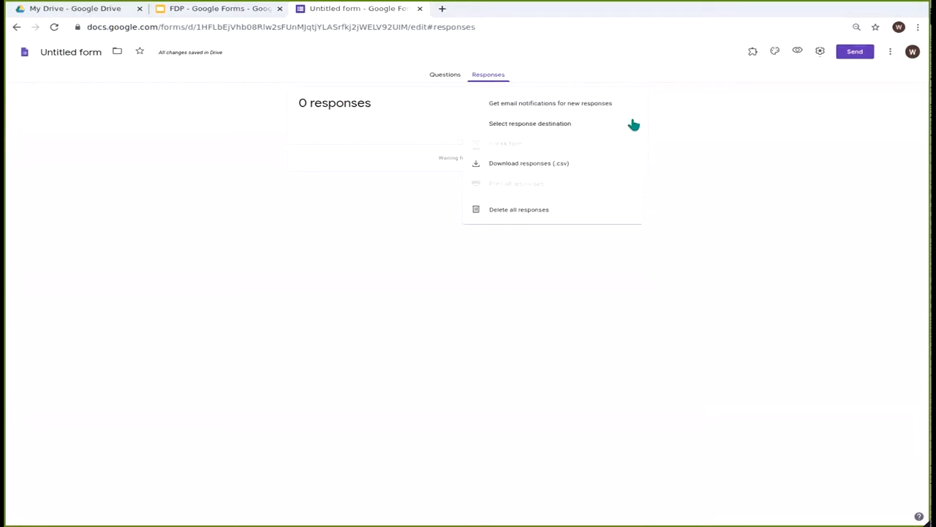
pyautogui.click(633, 125)
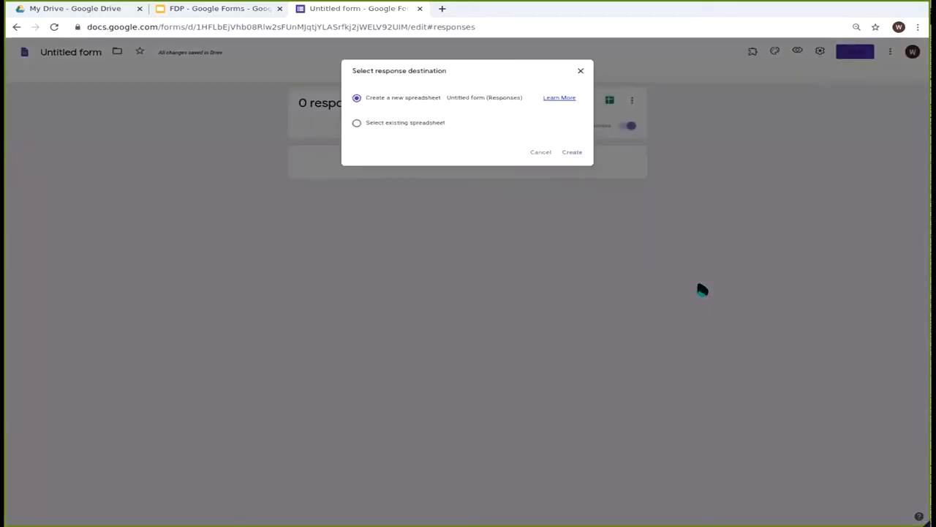
pyautogui.doubleClick(501, 96)
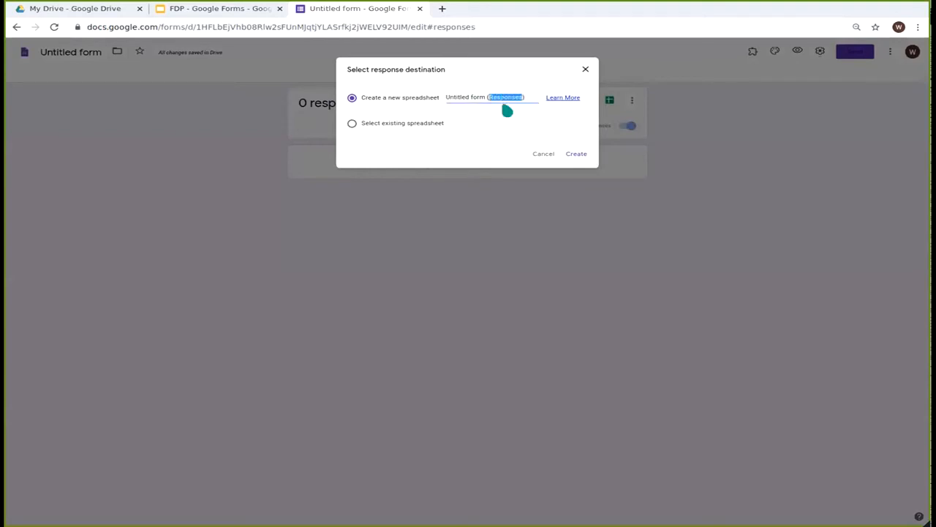
pyautogui.press('Home')
pyautogui.press('Delete')
pyautogui.press('Delete')
pyautogui.press('Delete')
pyautogui.press('Delete')
pyautogui.press('Delete')
pyautogui.press('Delete')
pyautogui.press('Delete')
pyautogui.press('Delete')
pyautogui.press('Delete')
pyautogui.press('Delete')
pyautogui.press('Delete')
pyautogui.press('Delete')
pyautogui.press('Delete')
pyautogui.press('Delete')
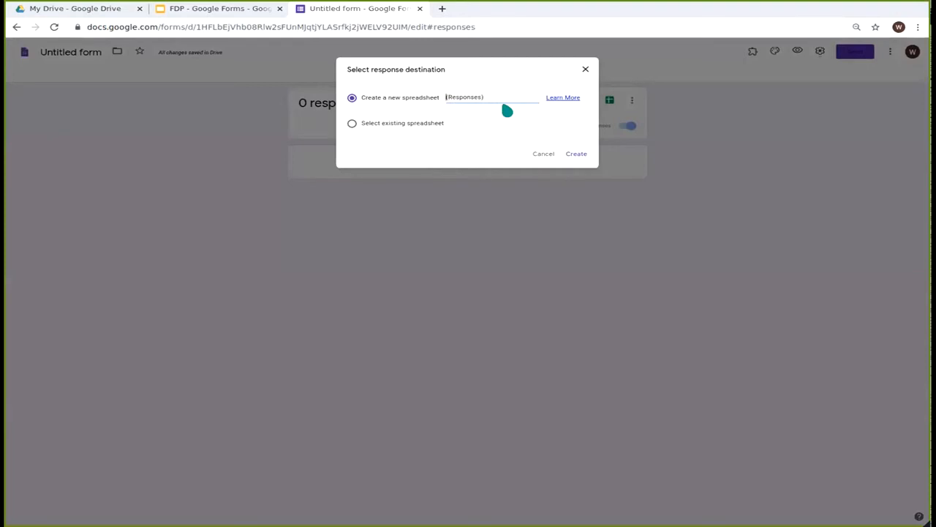
pyautogui.write('ASampleGoogleForm')
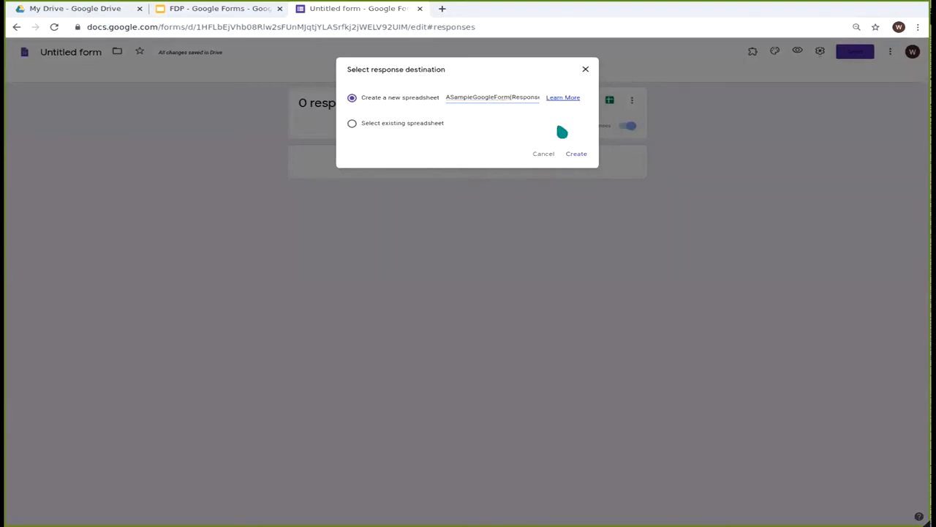
pyautogui.click(576, 155)
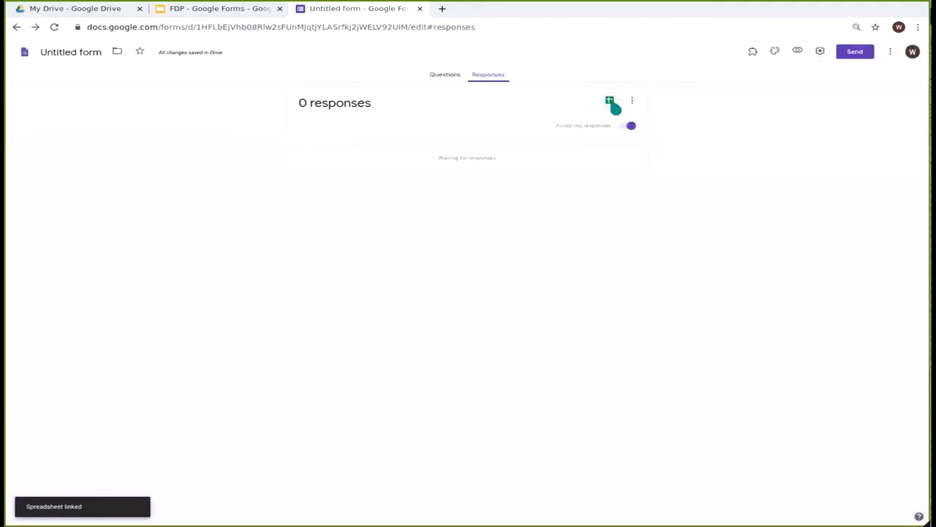
# - Open the linked response spreadsheet and inspect the question headers in row 1
pyautogui.click(610, 101)
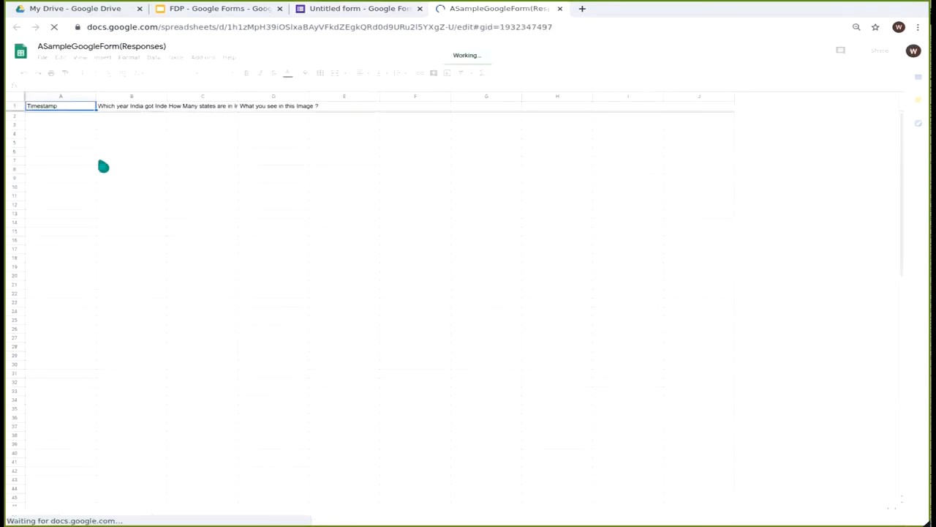
pyautogui.click(154, 108)
pyautogui.click(204, 109)
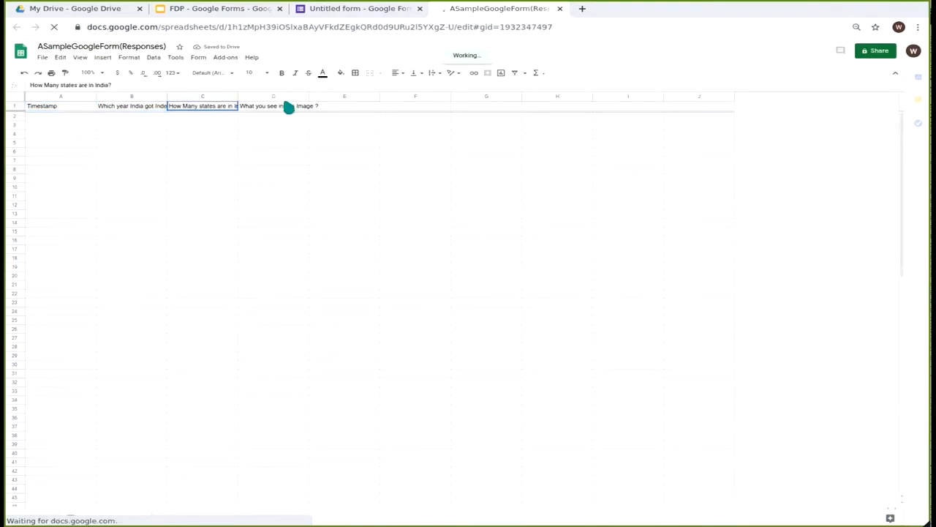
pyautogui.click(288, 107)
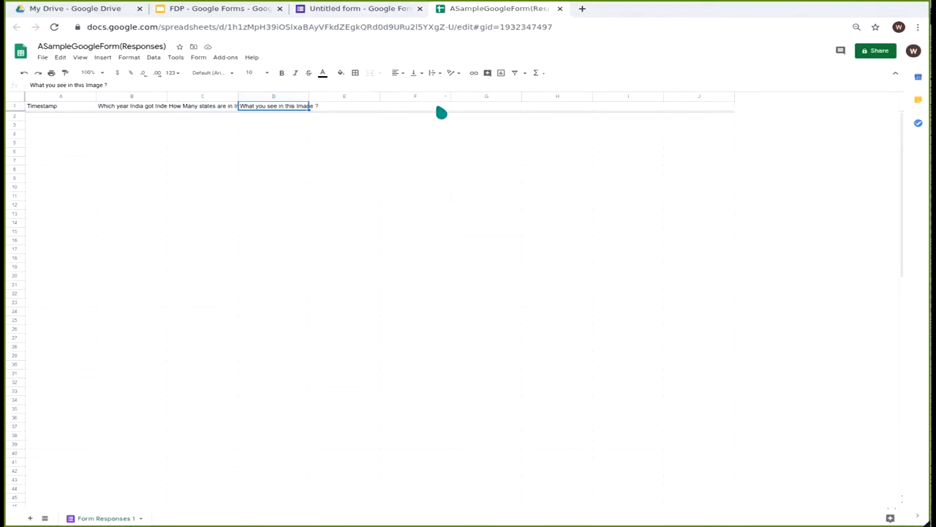
# - Preview the form and submit a response with the answers 15 August 1947, 28, Monkey and Puma
pyautogui.click(360, 11)
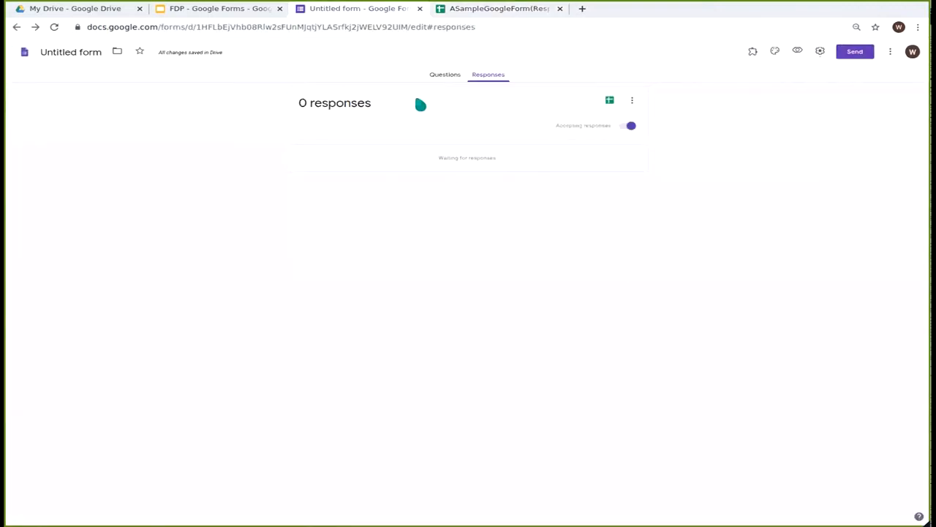
pyautogui.click(443, 77)
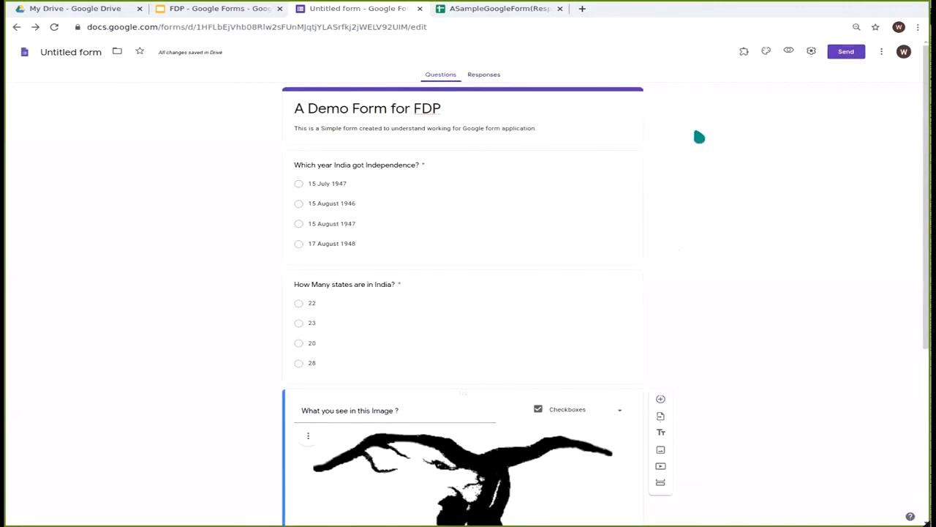
pyautogui.click(786, 50)
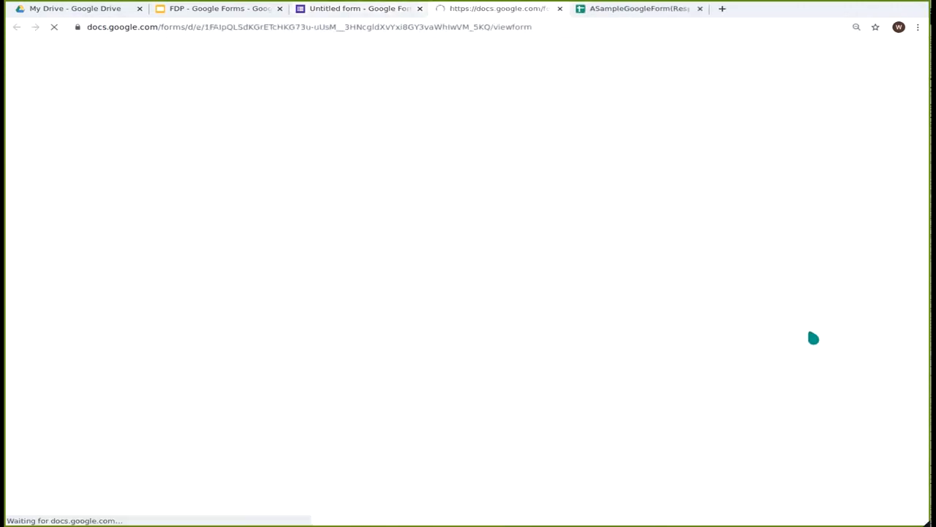
pyautogui.scroll(-1, 617, 125)
pyautogui.scroll(1, 512, 154)
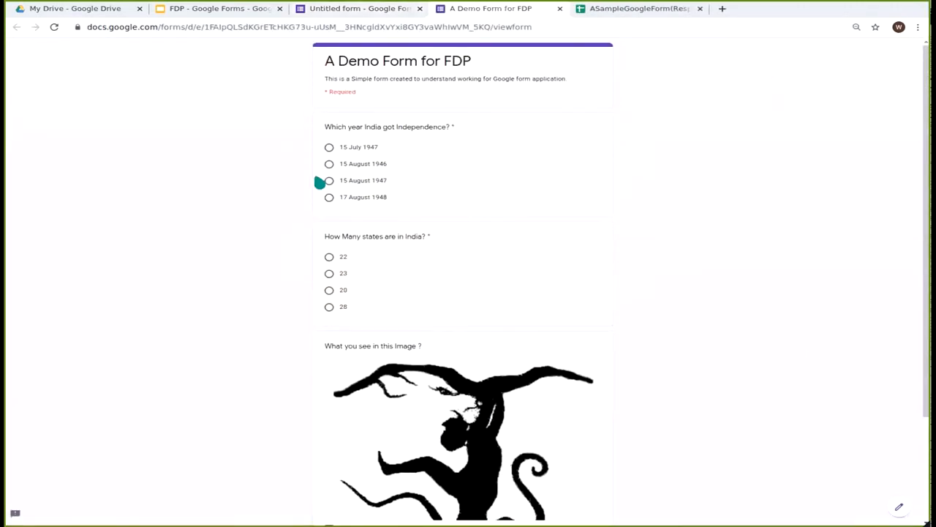
pyautogui.click(382, 183)
pyautogui.scroll(-1, 702, 267)
pyautogui.click(336, 226)
pyautogui.scroll(-1, 680, 245)
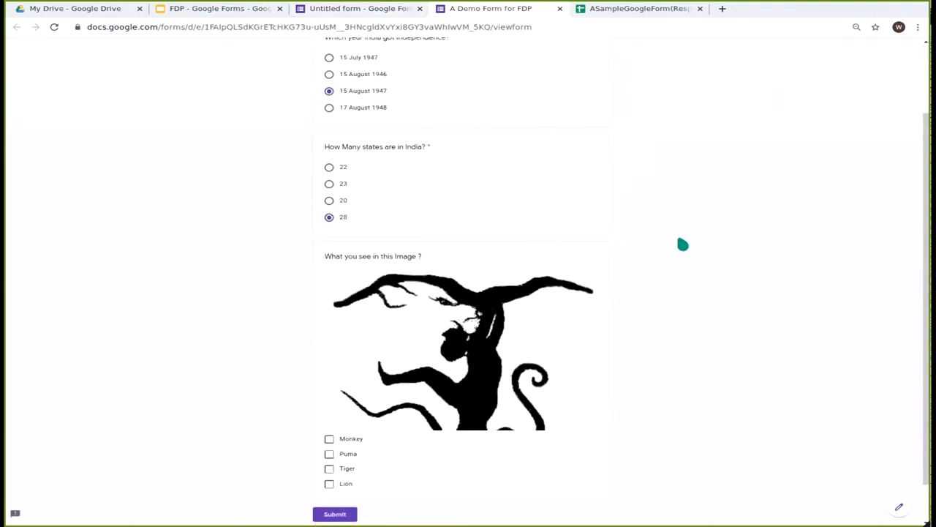
pyautogui.click(335, 395)
pyautogui.click(345, 409)
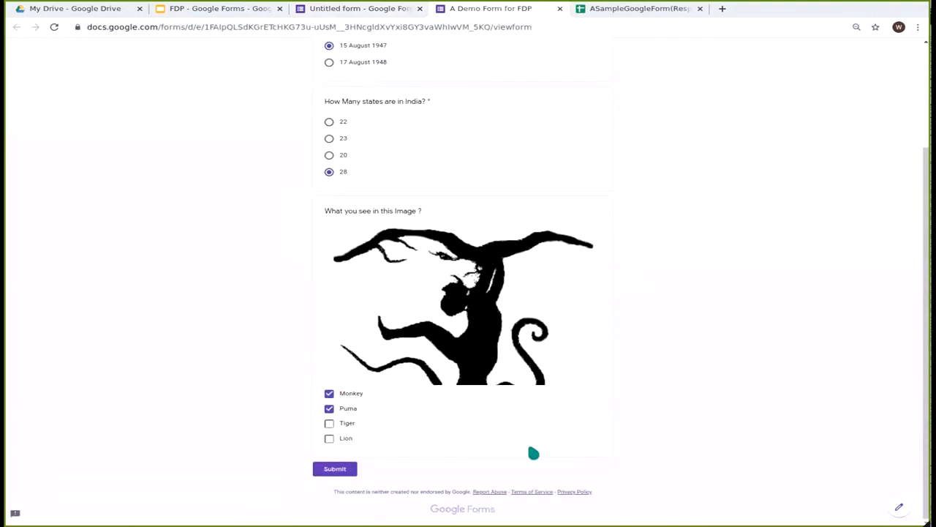
pyautogui.click(343, 472)
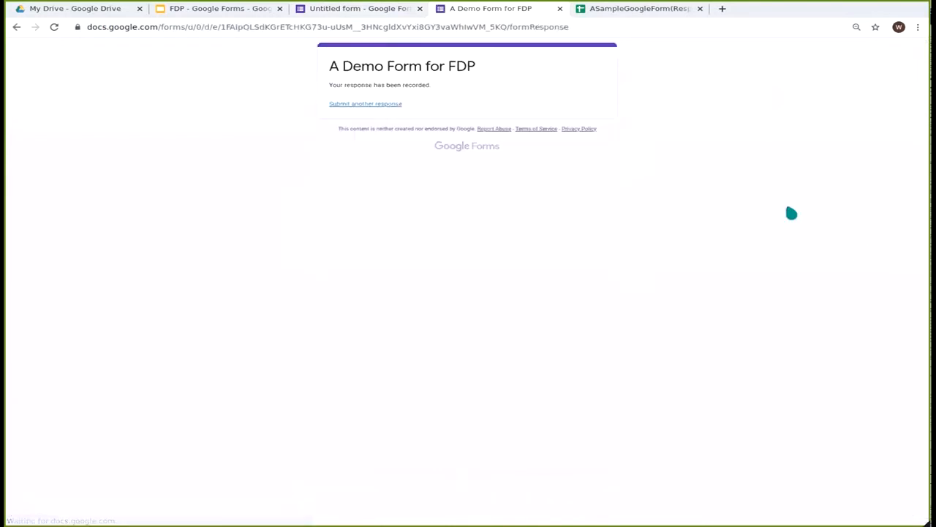
# - Check the submitted response in the linked spreadsheet, and close both the spreadsheet and the form preview
pyautogui.click(641, 10)
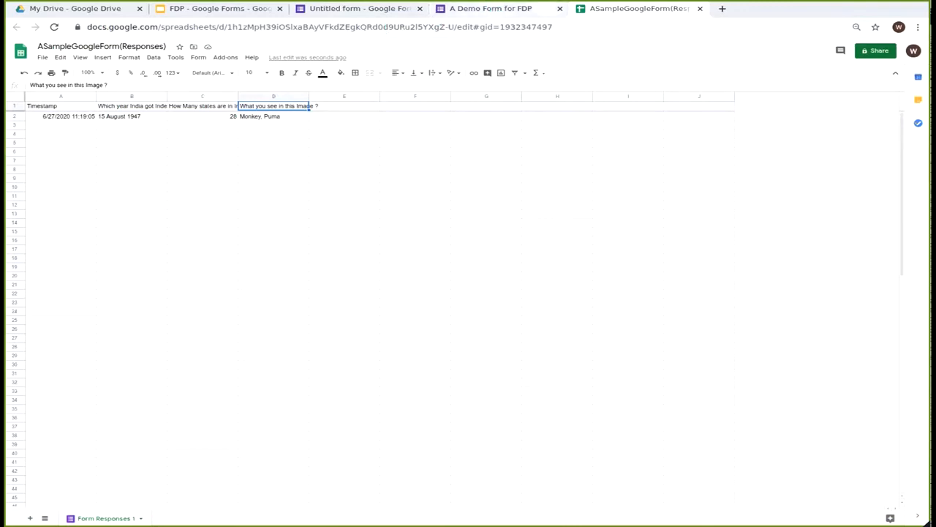
pyautogui.click(699, 8)
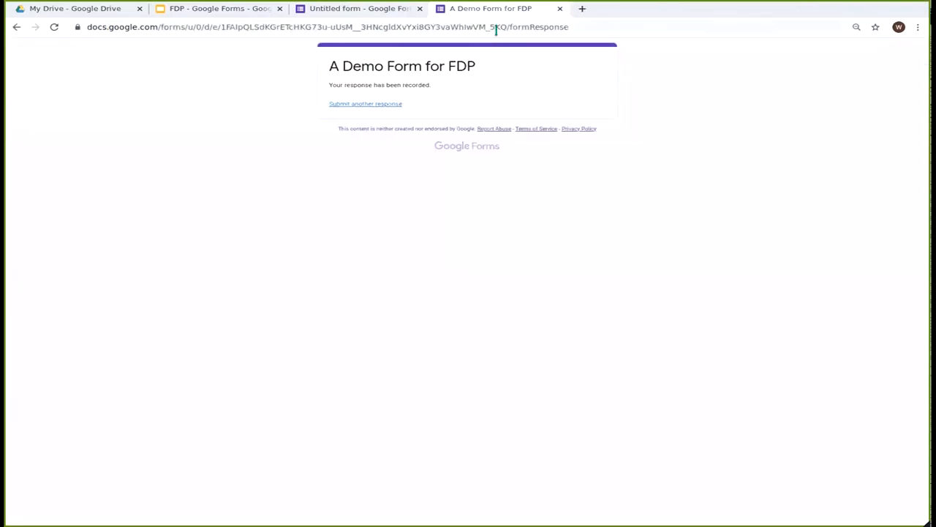
pyautogui.click(559, 9)
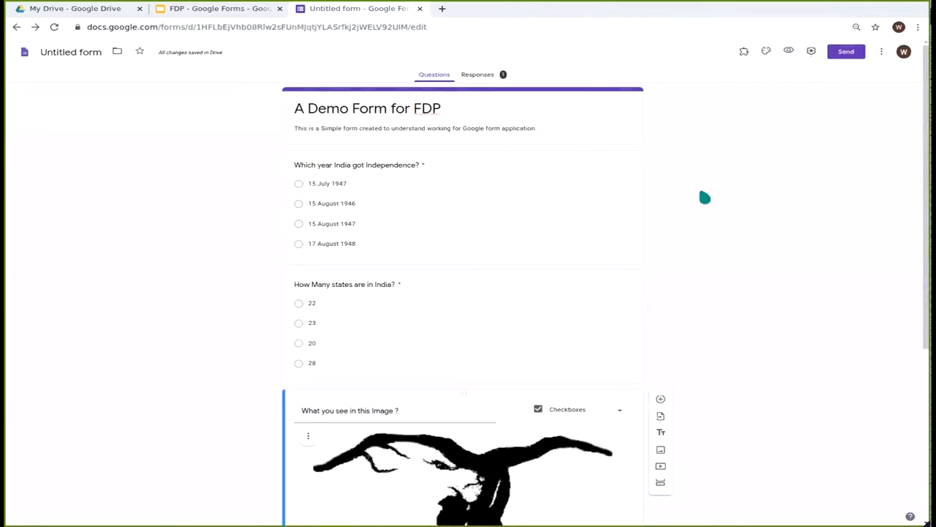
# - Review the response summary charts for all three questions in the form editor
pyautogui.click(493, 74)
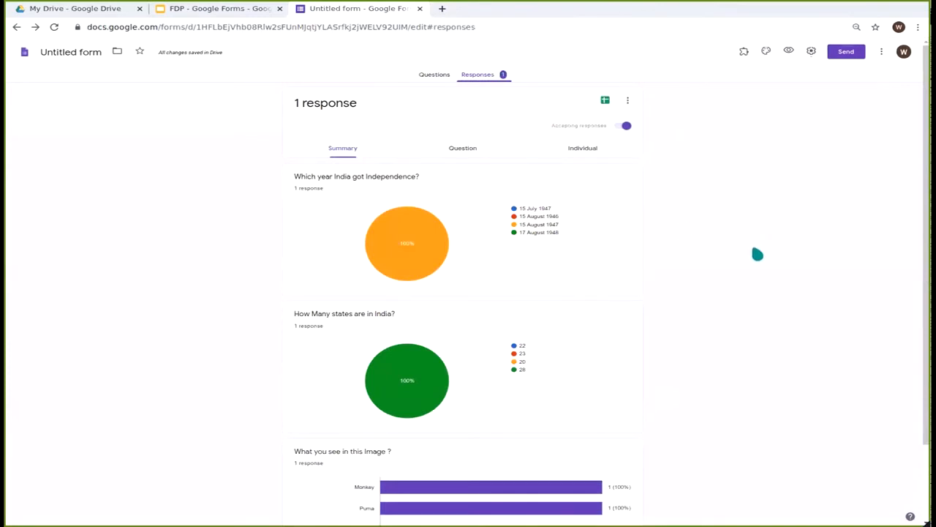
pyautogui.scroll(-2, 757, 254)
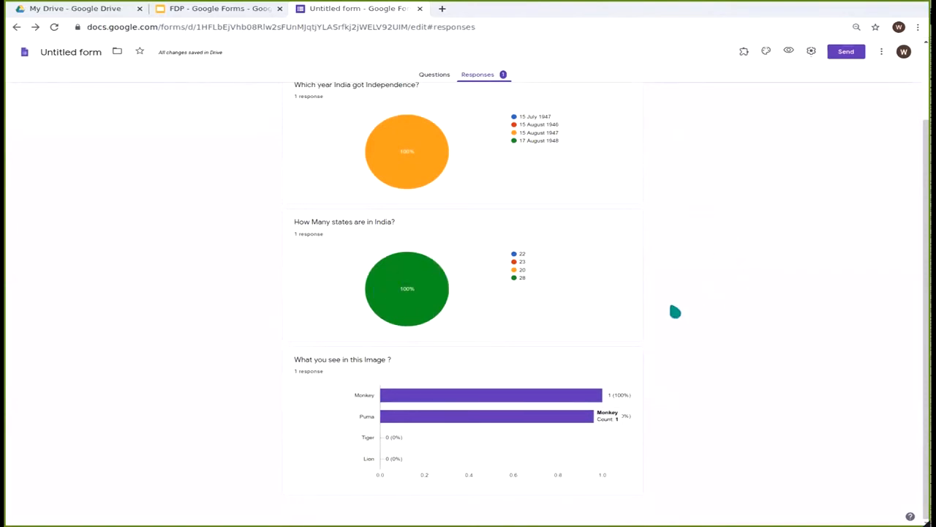
pyautogui.scroll(2, 388, 310)
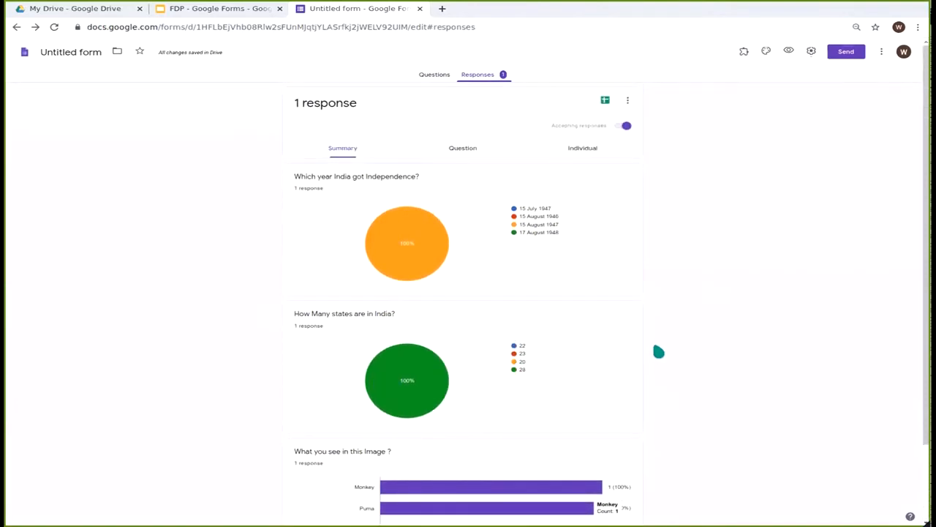
pyautogui.scroll(-2, 658, 350)
pyautogui.scroll(2, 757, 357)
# - Set the form to collect email addresses, always send response receipts, limit to 1 response and show respondents summary charts, and save
pyautogui.click(812, 52)
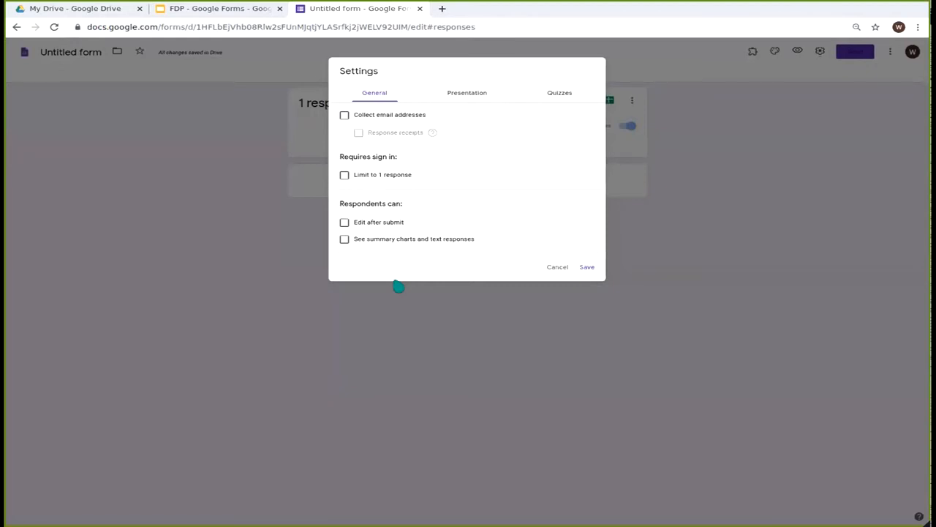
pyautogui.click(381, 177)
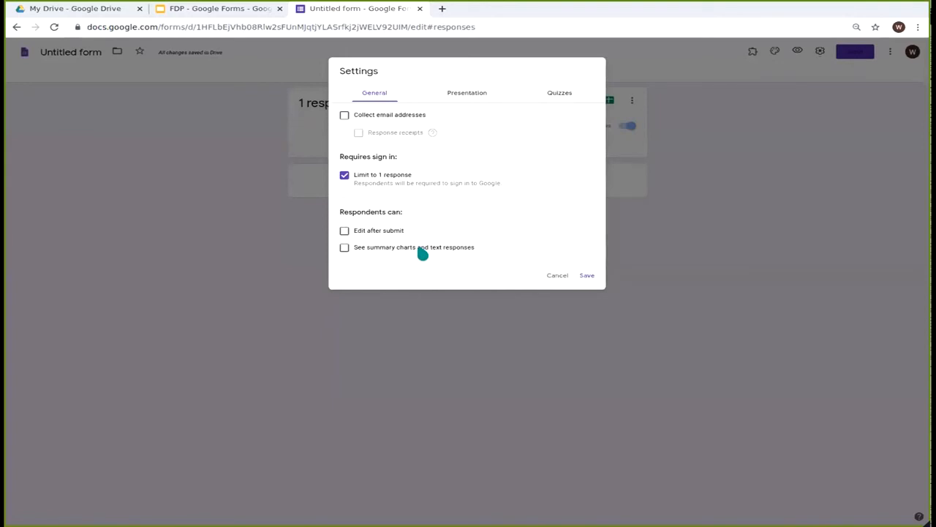
pyautogui.click(419, 252)
pyautogui.click(388, 122)
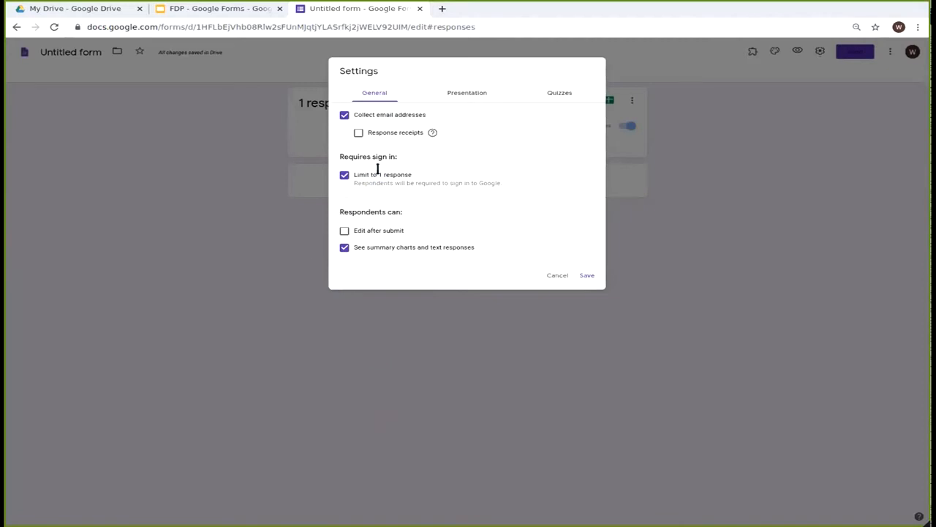
pyautogui.click(396, 133)
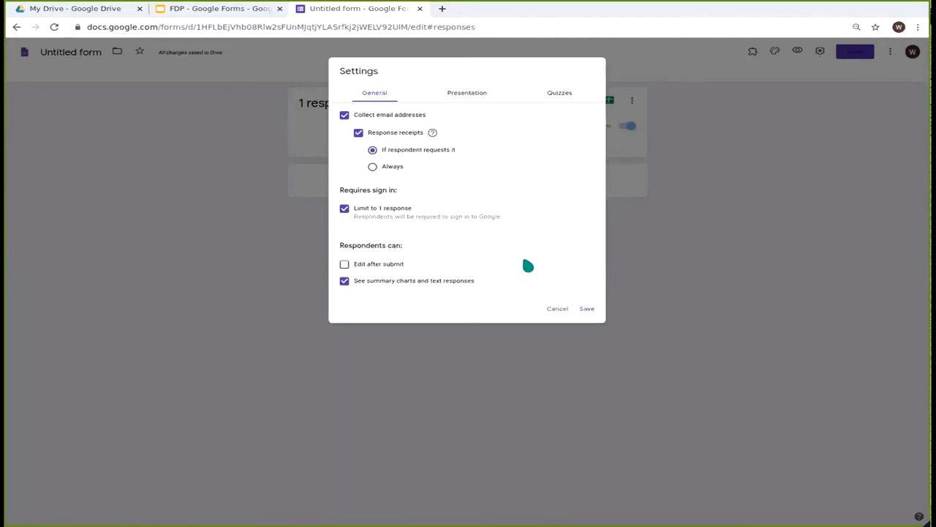
pyautogui.click(393, 168)
pyautogui.click(593, 308)
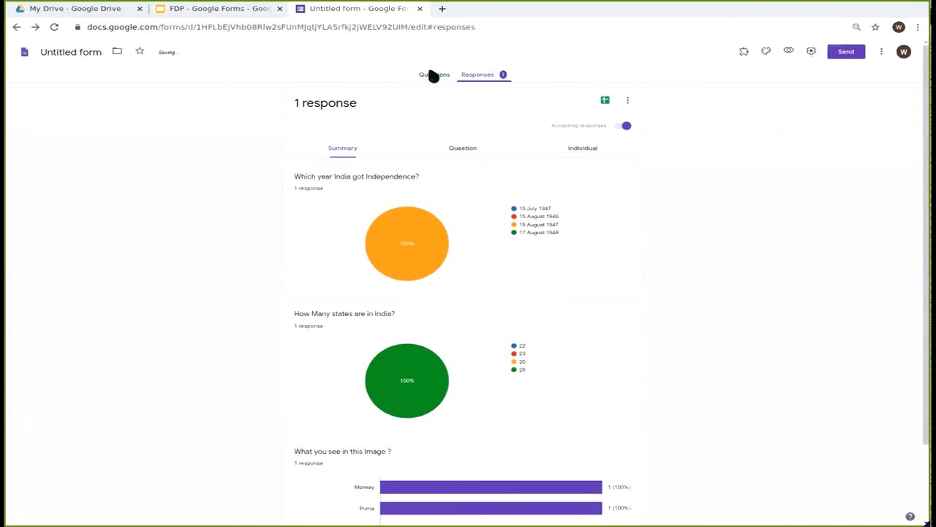
# - Prepare to send the form by email, entering the recipient's email address and keeping the default subject and message
pyautogui.click(434, 75)
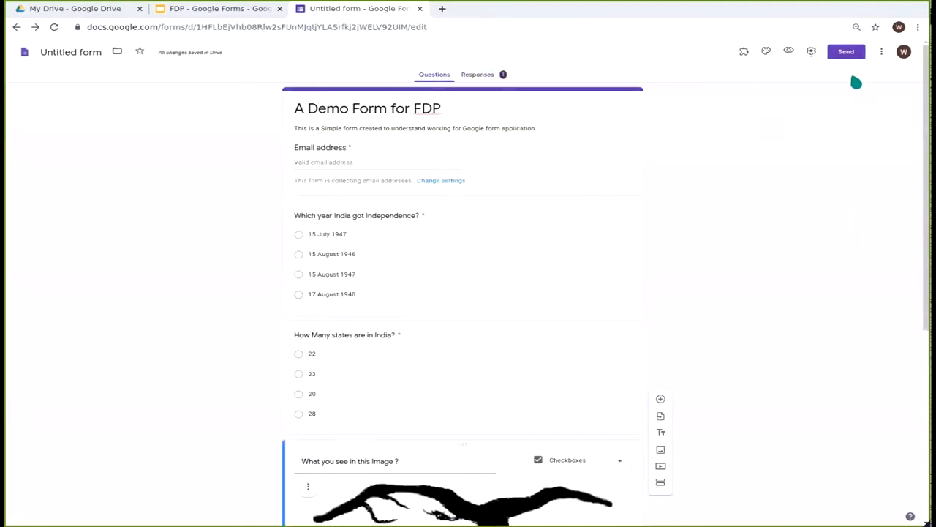
pyautogui.click(849, 55)
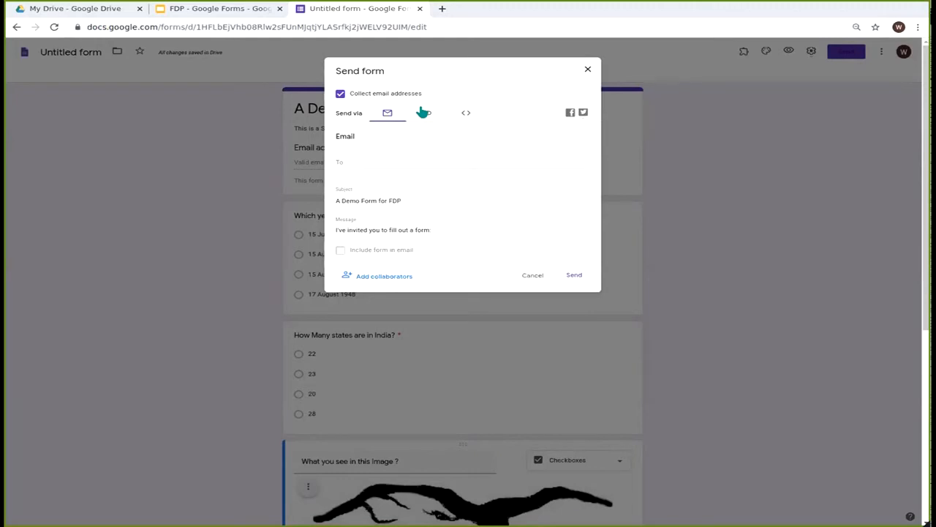
pyautogui.click(421, 157)
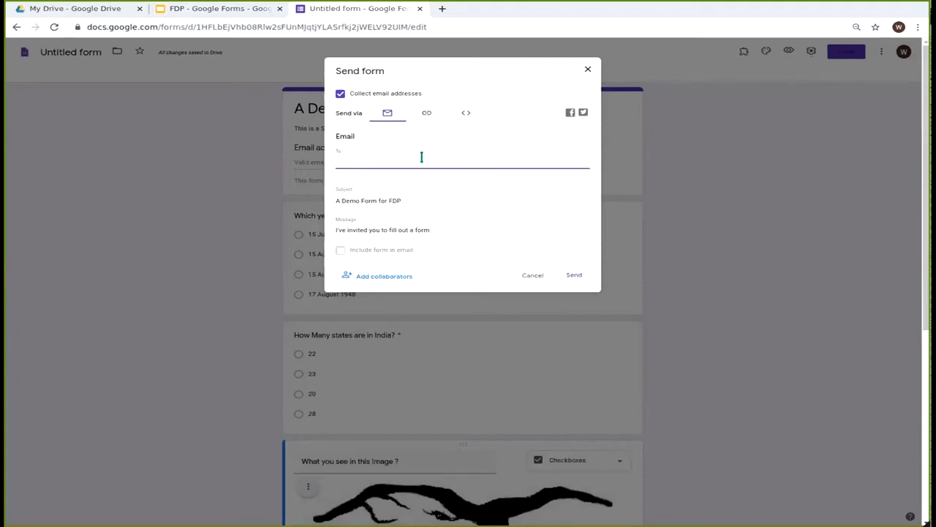
pyautogui.write('umrinder')
pyautogui.press('Return')
pyautogui.click(439, 198)
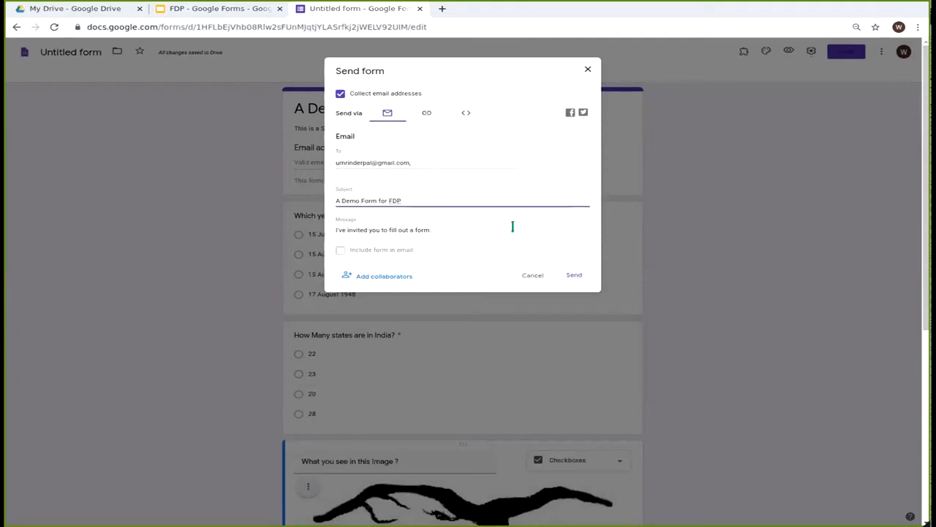
pyautogui.click(475, 231)
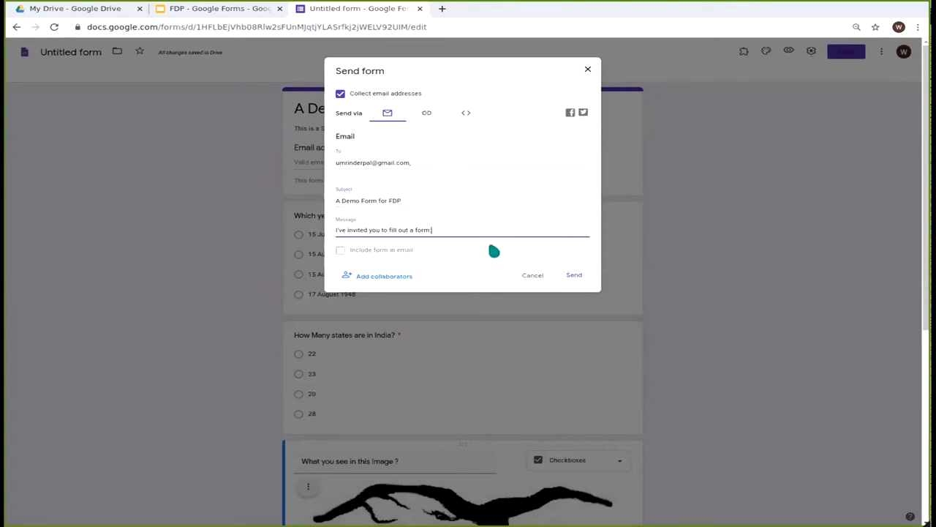
pyautogui.click(365, 257)
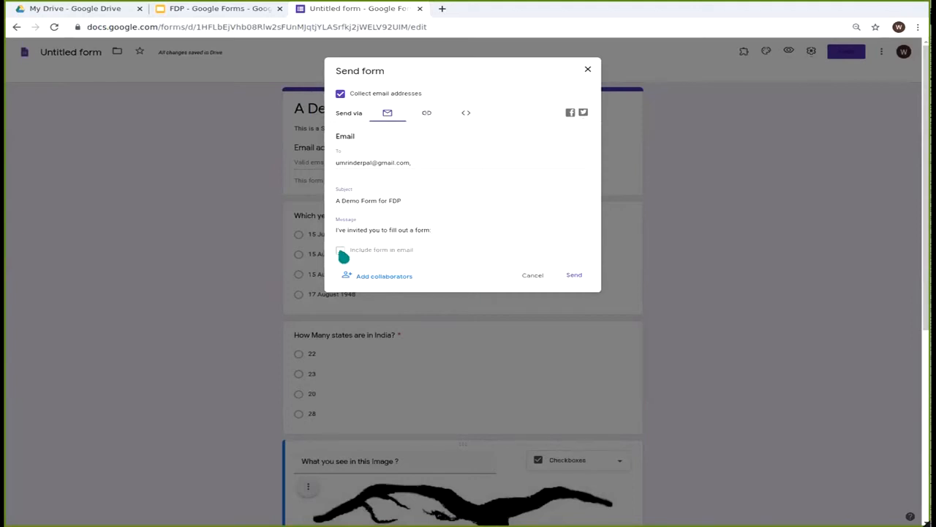
pyautogui.click(352, 229)
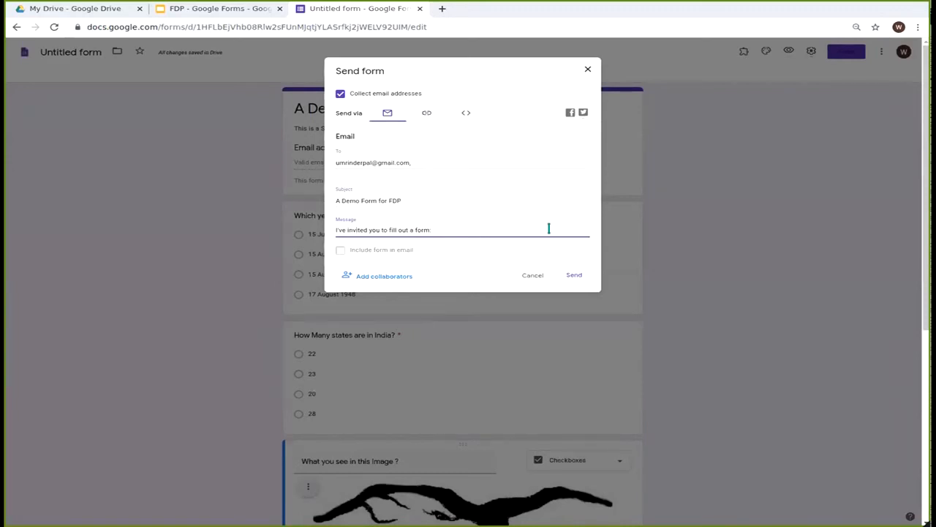
# - Look through the link and embed sending options, copy the form's link and close the send dialog
pyautogui.click(427, 114)
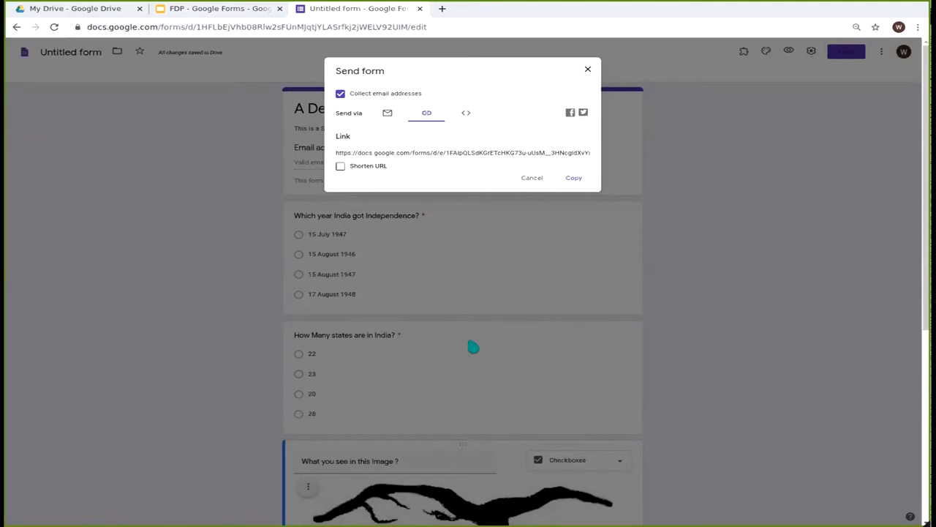
pyautogui.click(465, 115)
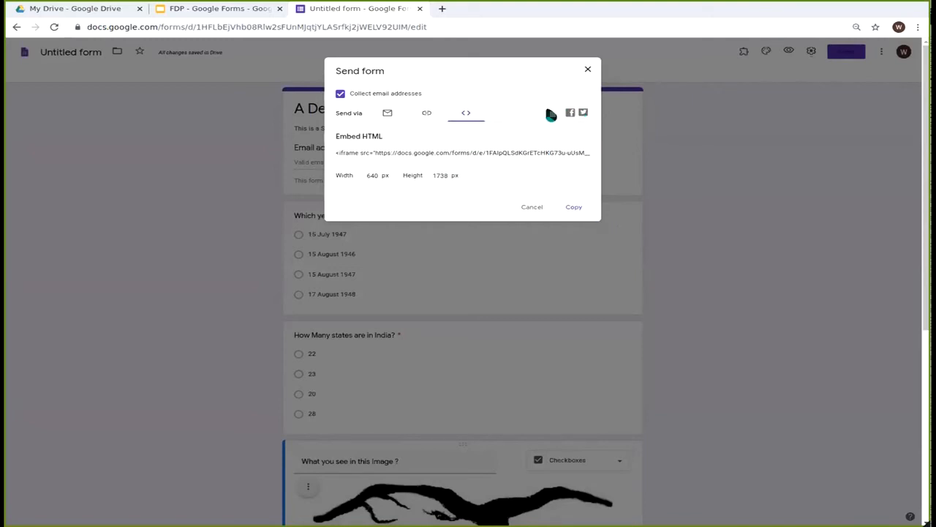
pyautogui.click(427, 117)
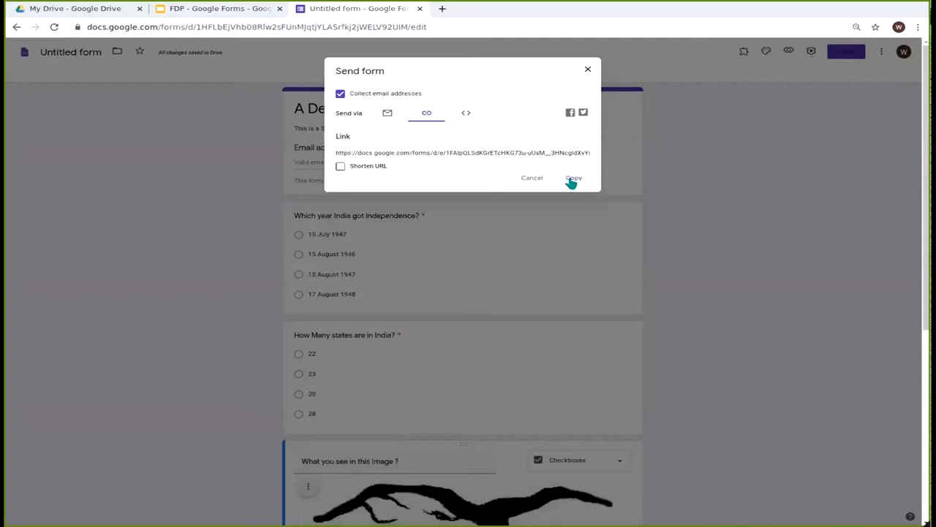
pyautogui.click(387, 113)
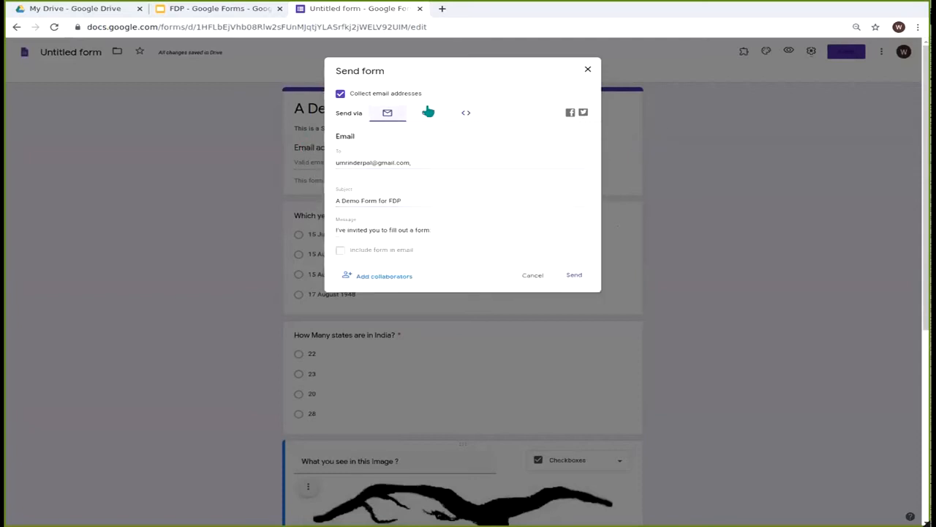
pyautogui.click(429, 113)
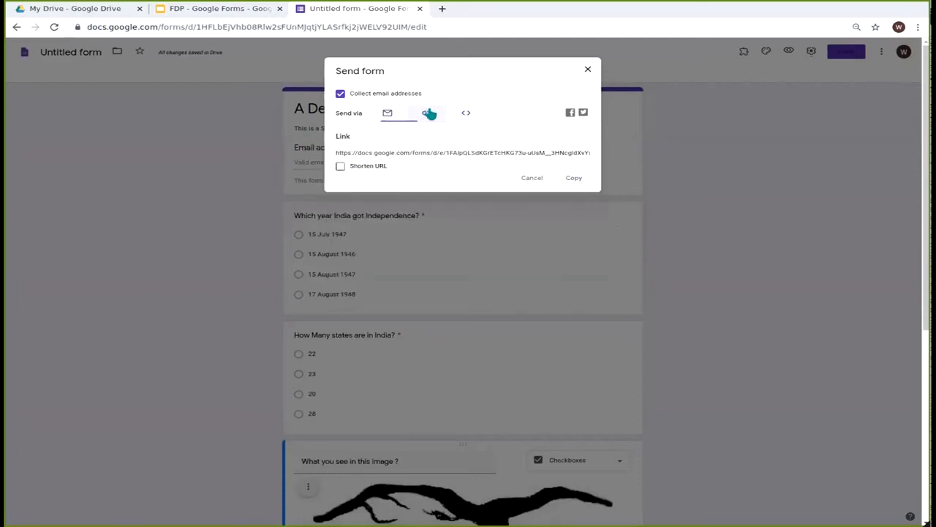
pyautogui.click(575, 178)
pyautogui.click(387, 114)
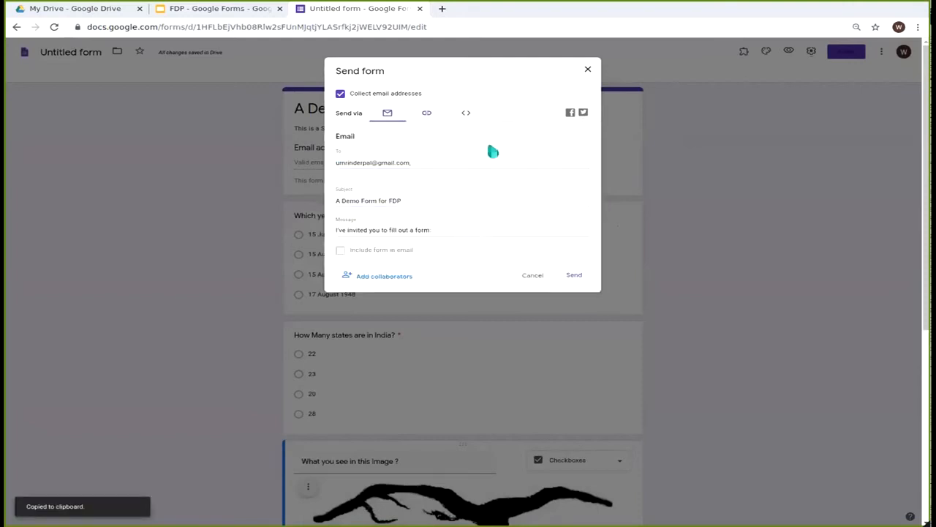
pyautogui.click(587, 69)
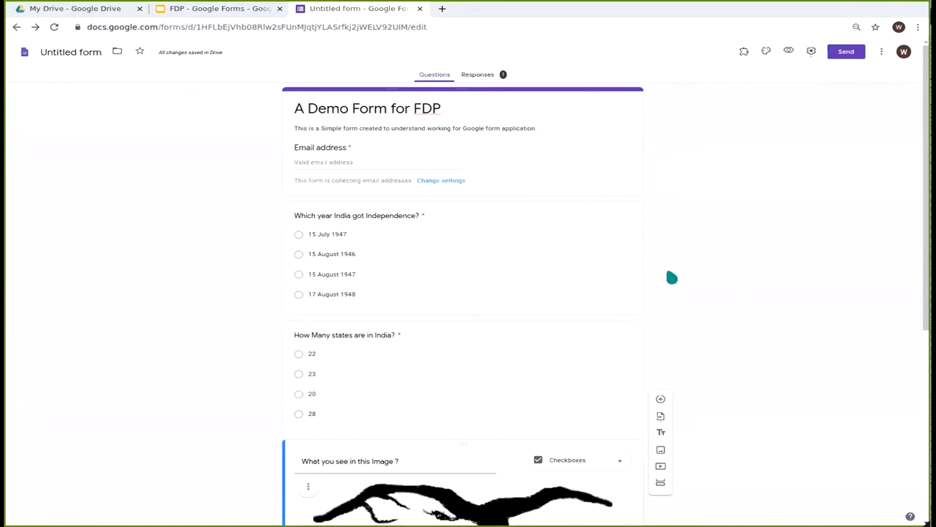
pyautogui.scroll(-2, 671, 278)
pyautogui.scroll(2, 671, 278)
pyautogui.click(234, 10)
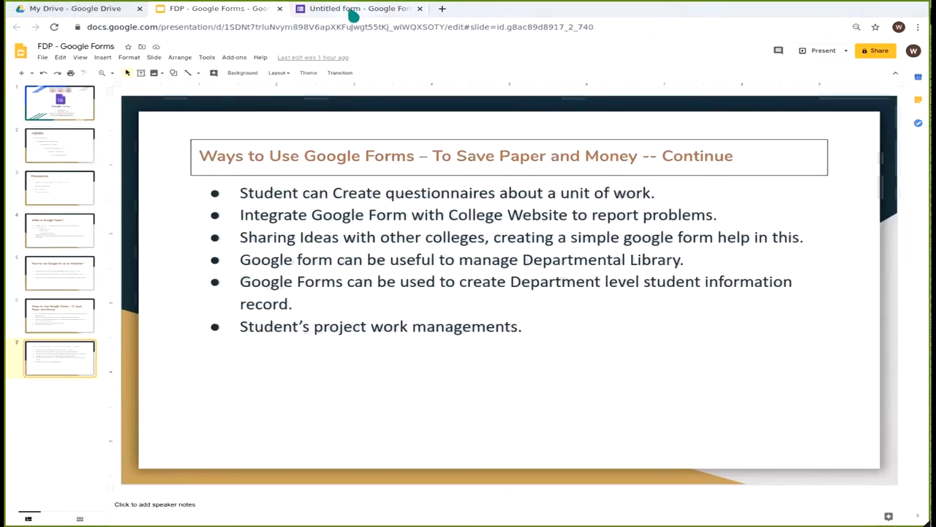
pyautogui.click(353, 10)
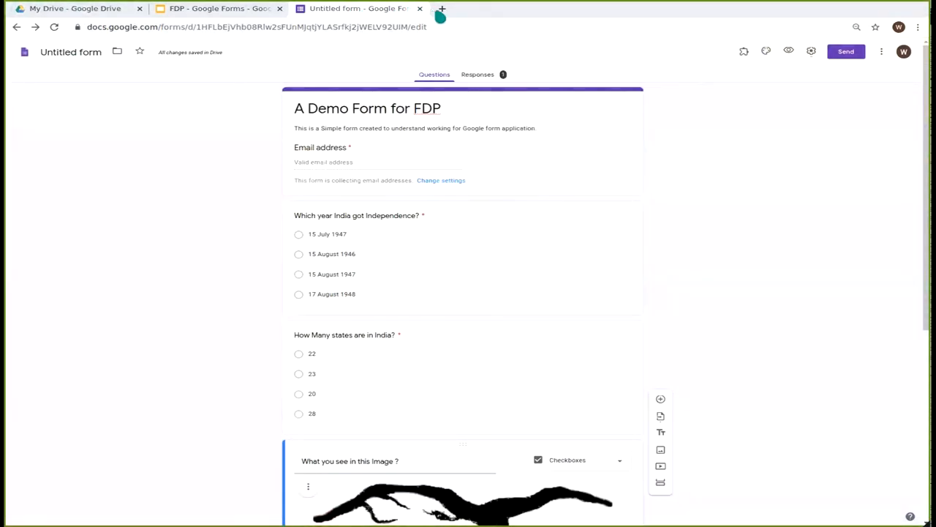
# - Search the web for google forms in a new browser tab, open Google Forms and start a new blank form
pyautogui.click(441, 9)
pyautogui.write('gog')
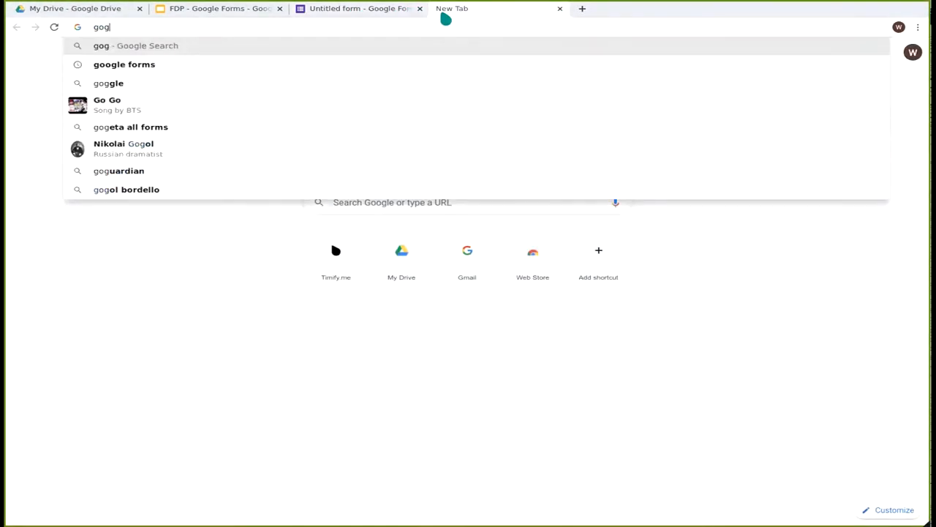
pyautogui.press('Down')
pyautogui.press('Return')
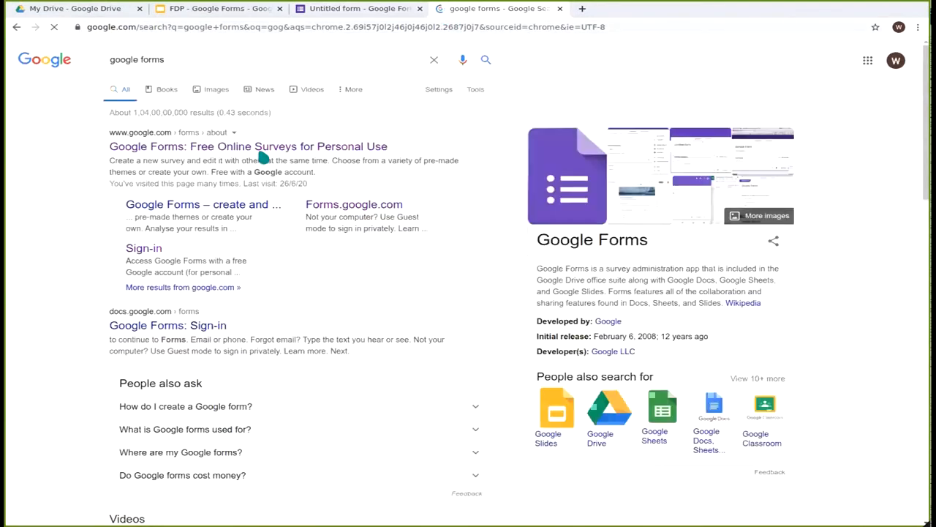
pyautogui.click(258, 150)
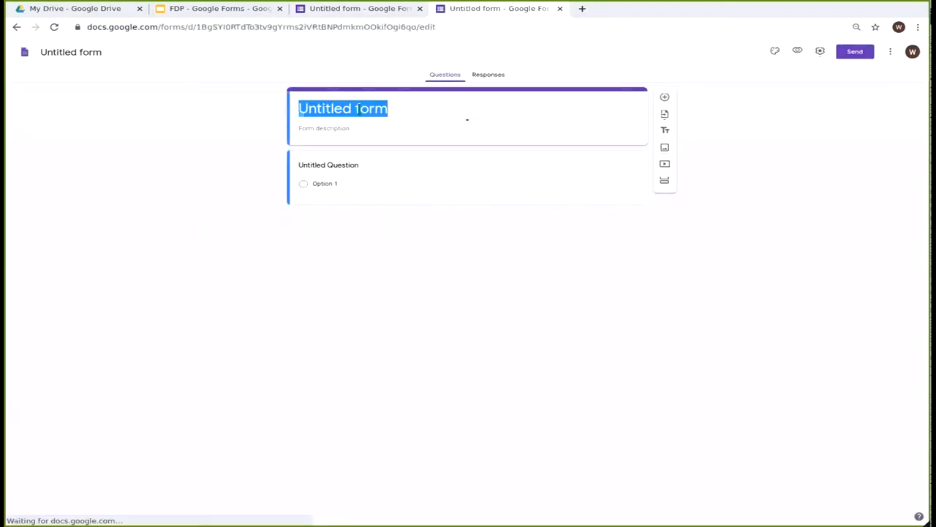
# - Title the new form FDP FeedBack Form
pyautogui.write('FD')
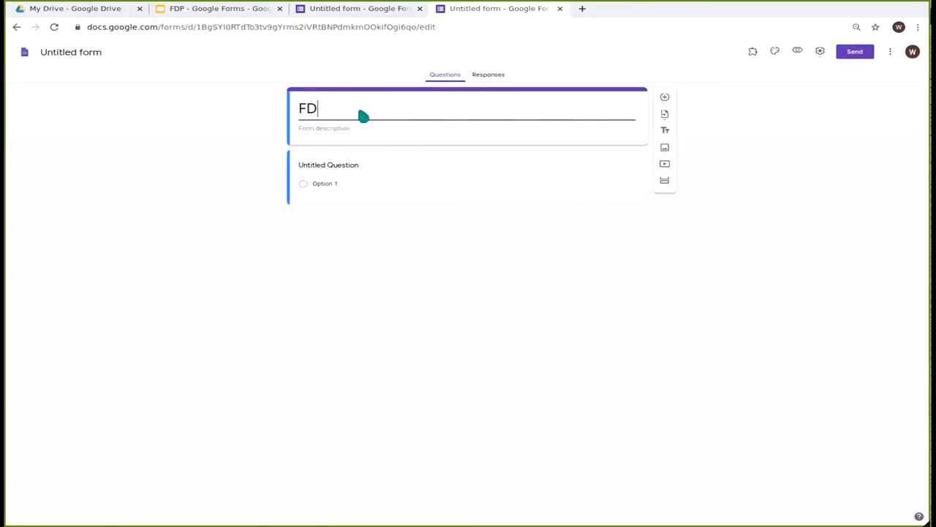
pyautogui.write('P Feed')
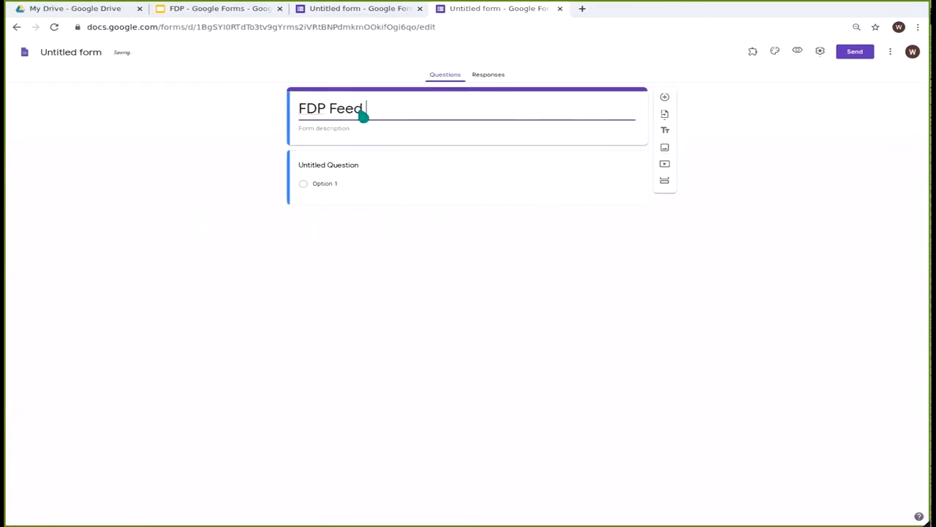
pyautogui.write('Back')
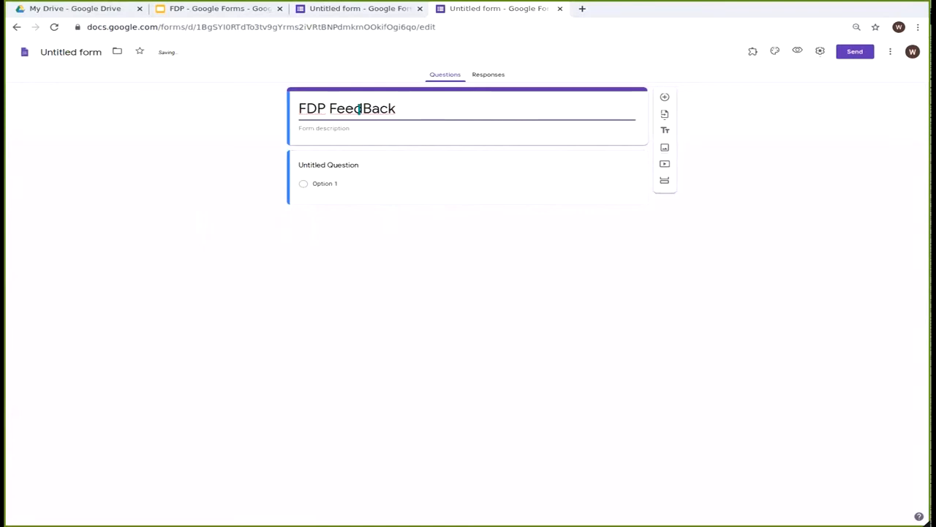
pyautogui.write(' Form')
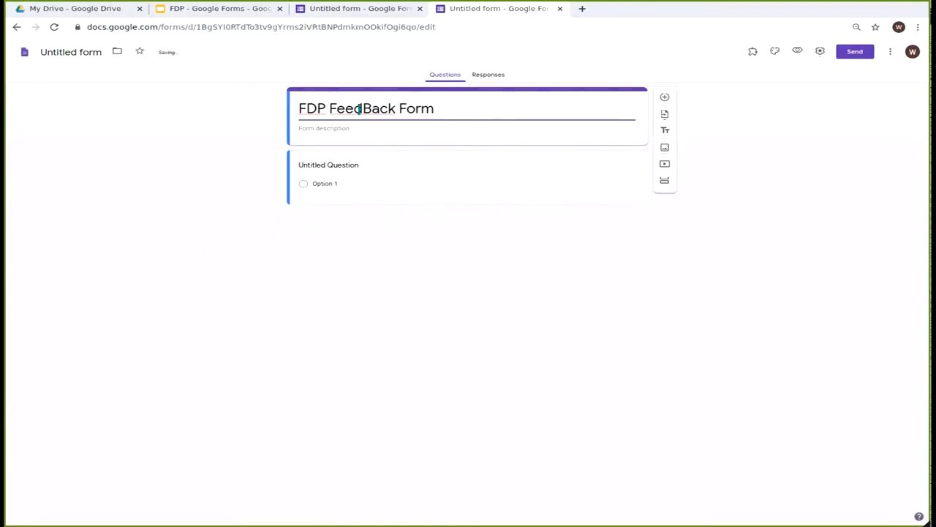
# - Turn the untitled question into a required short-answer question titled Name
pyautogui.click(355, 170)
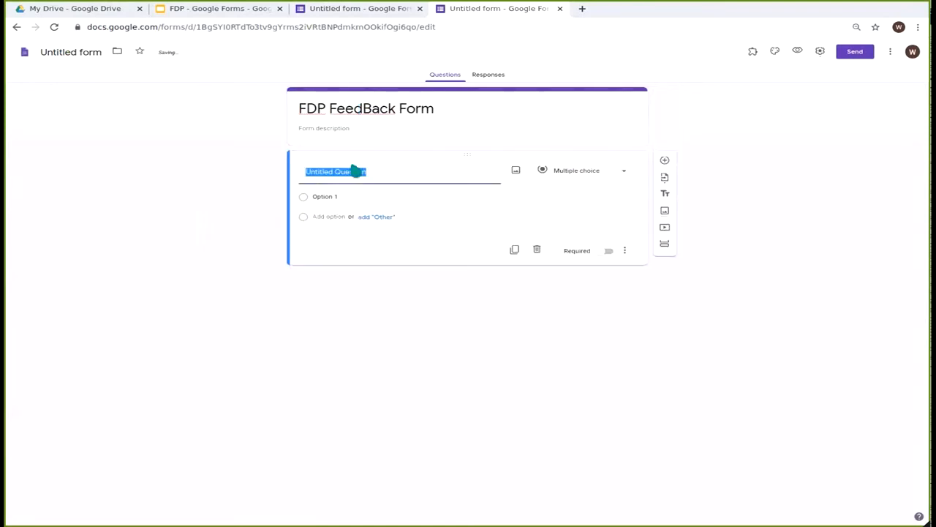
pyautogui.write('ANme')
pyautogui.press('BackSpace')
pyautogui.press('BackSpace')
pyautogui.press('BackSpace')
pyautogui.press('BackSpace')
pyautogui.write('NAme')
pyautogui.press('BackSpace')
pyautogui.press('BackSpace')
pyautogui.press('BackSpace')
pyautogui.write('ame')
pyautogui.click(606, 236)
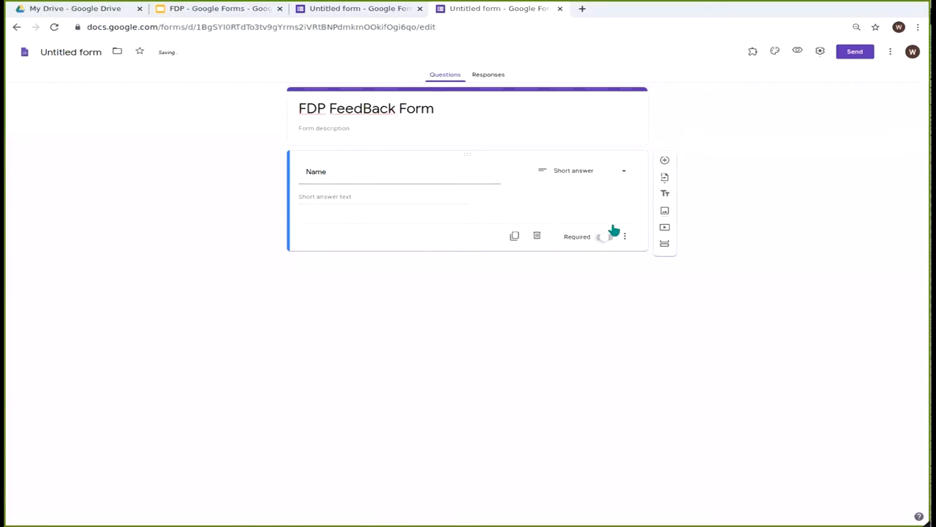
# - Add a required short-answer question titled Designation below the Name question
pyautogui.click(666, 160)
pyautogui.write('D')
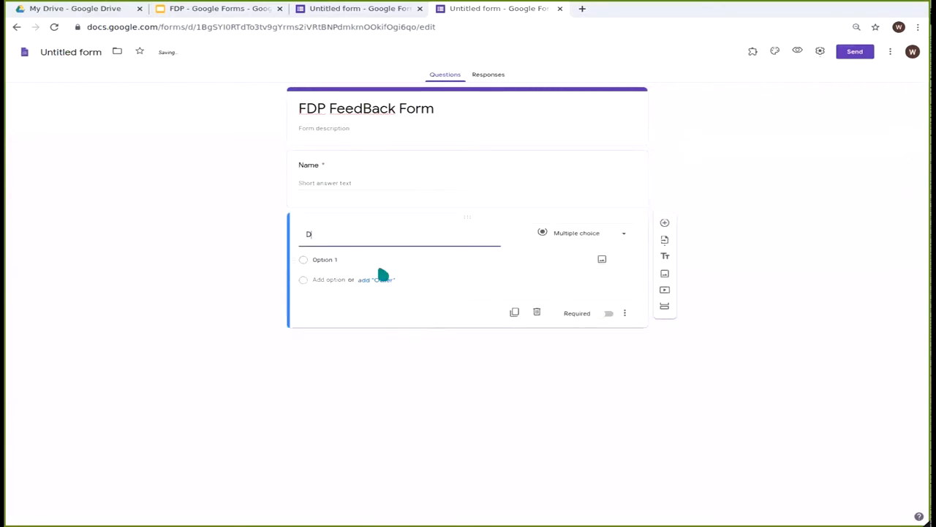
pyautogui.write('esignation')
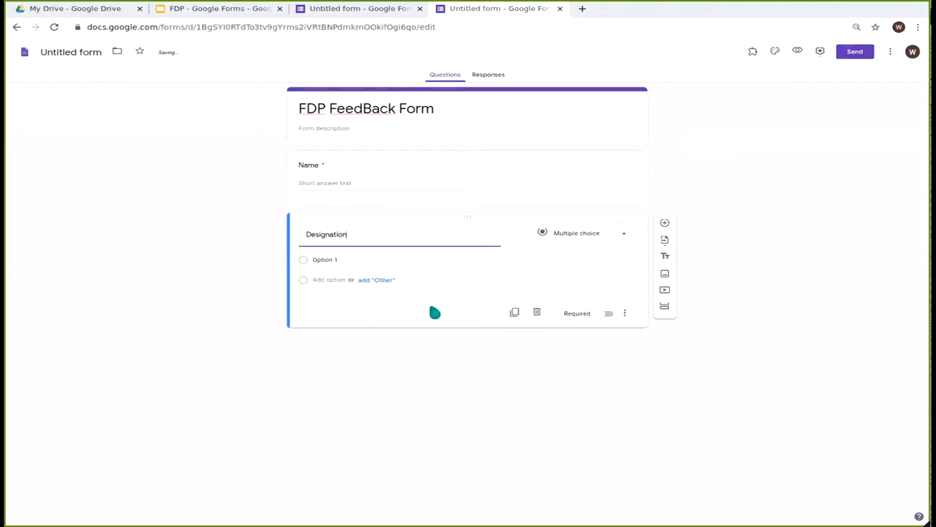
pyautogui.click(608, 299)
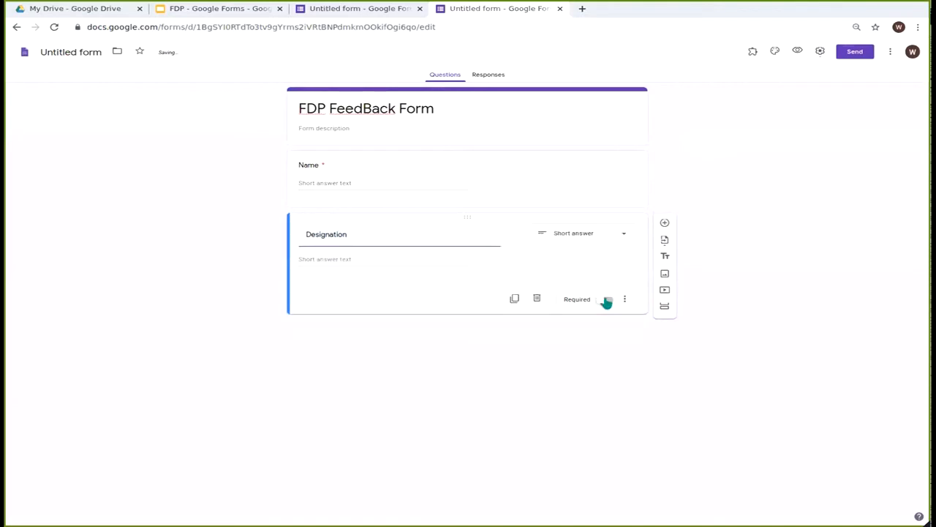
# - Add a required short-answer question titled Email below the Designation question
pyautogui.click(664, 224)
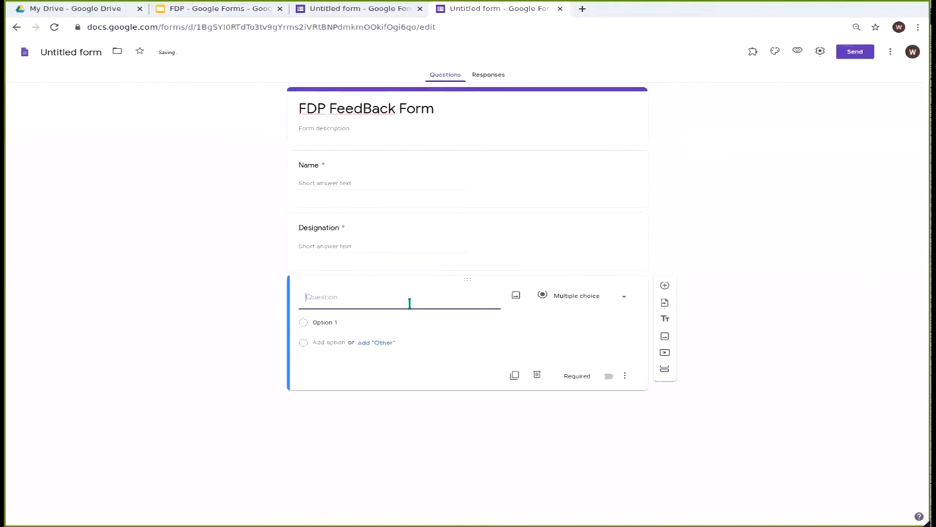
pyautogui.write('Email')
pyautogui.click(607, 376)
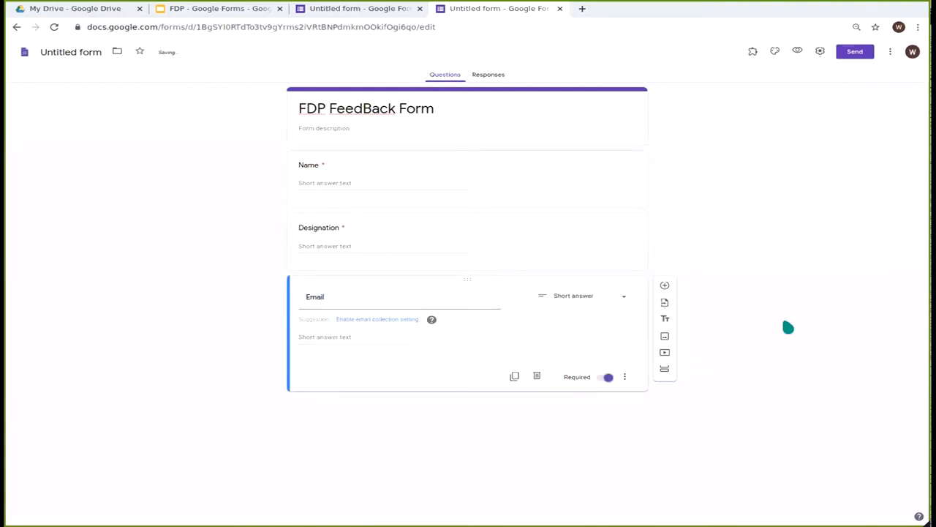
# - Add a short-answer question titled College, and import the College dropdown question from the Temp 2F form
pyautogui.click(664, 286)
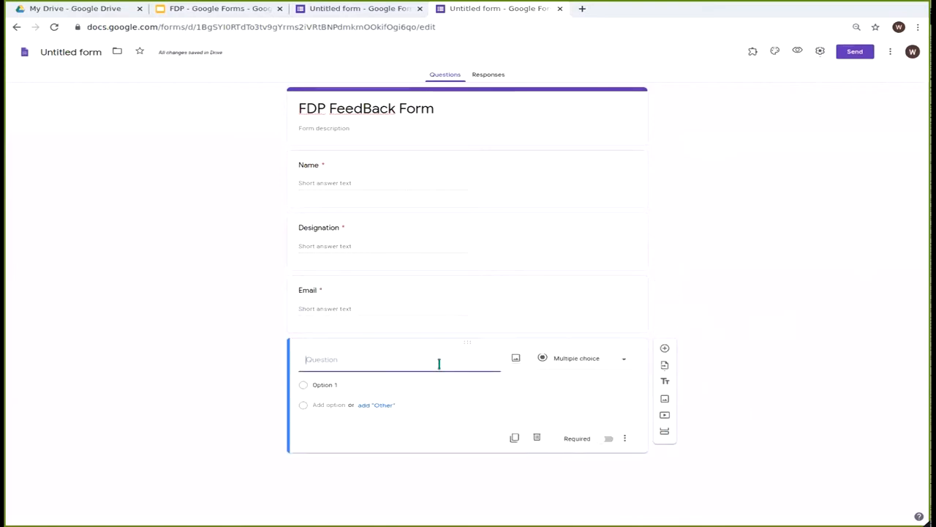
pyautogui.write('College')
pyautogui.click(664, 364)
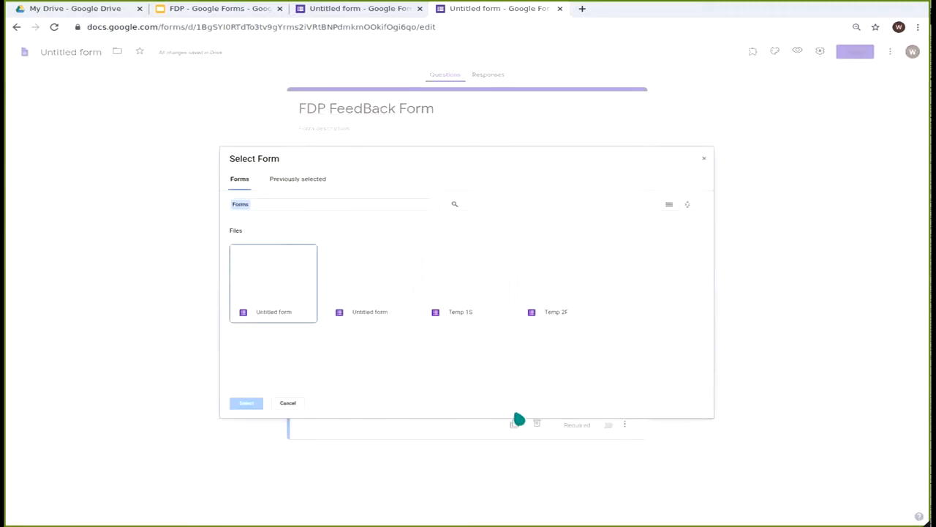
pyautogui.doubleClick(539, 290)
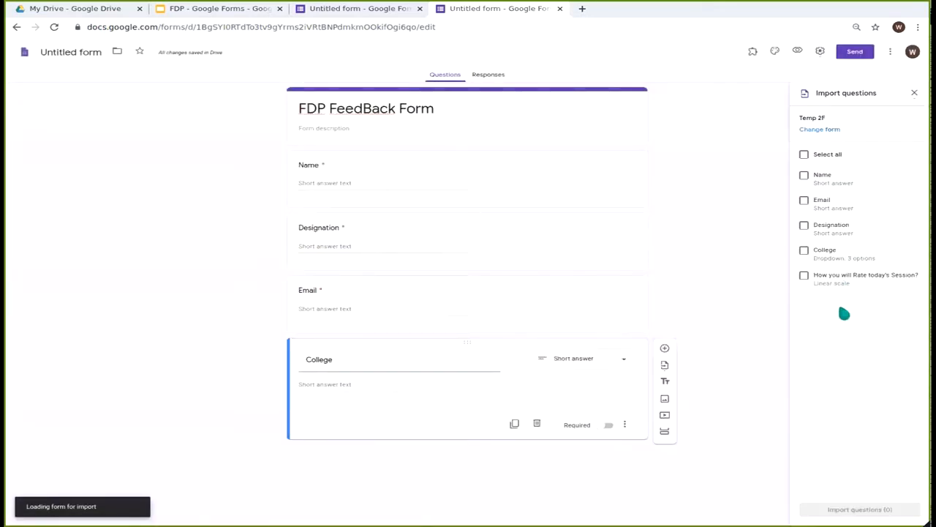
pyautogui.click(804, 250)
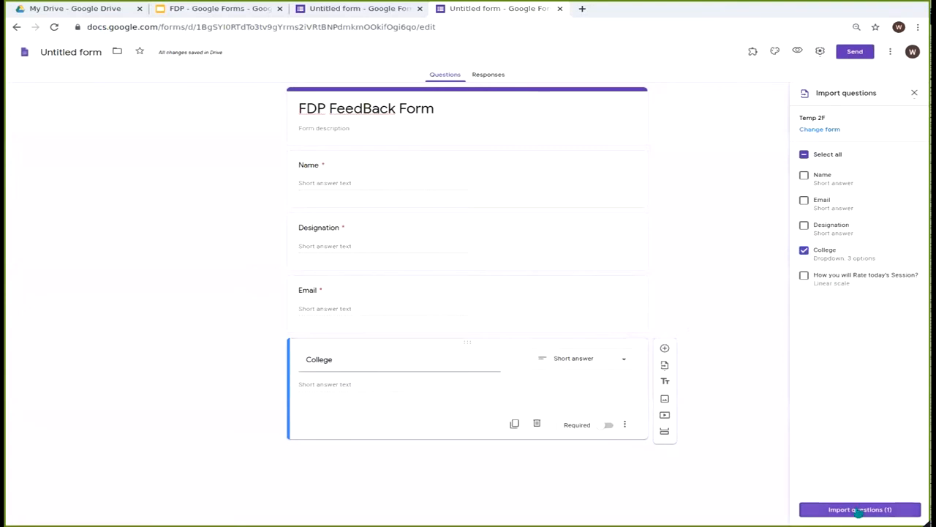
pyautogui.click(857, 509)
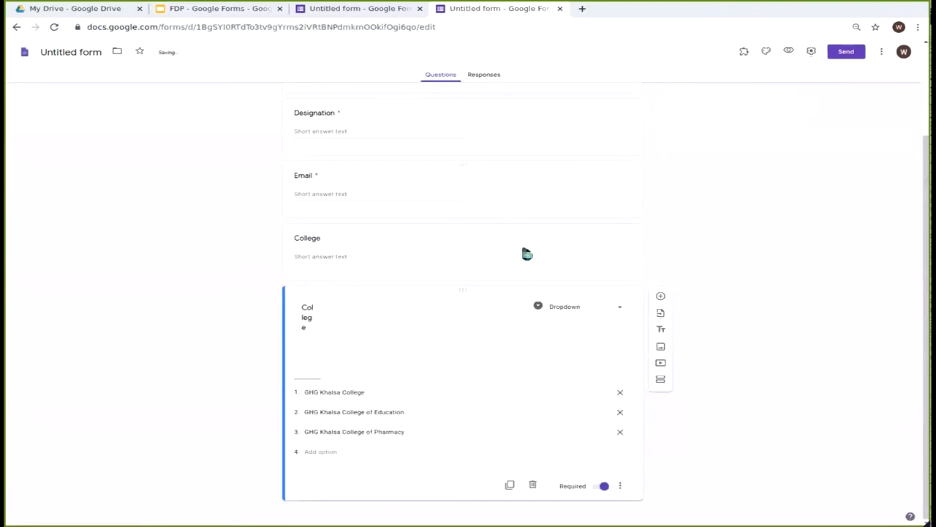
# - Delete the short-answer College question, keeping the imported College dropdown
pyautogui.click(479, 249)
pyautogui.click(531, 327)
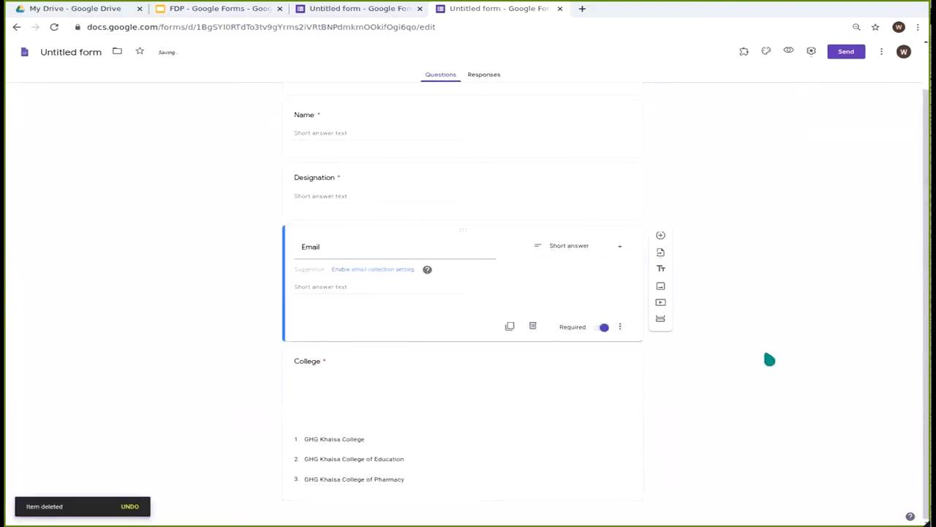
pyautogui.click(388, 377)
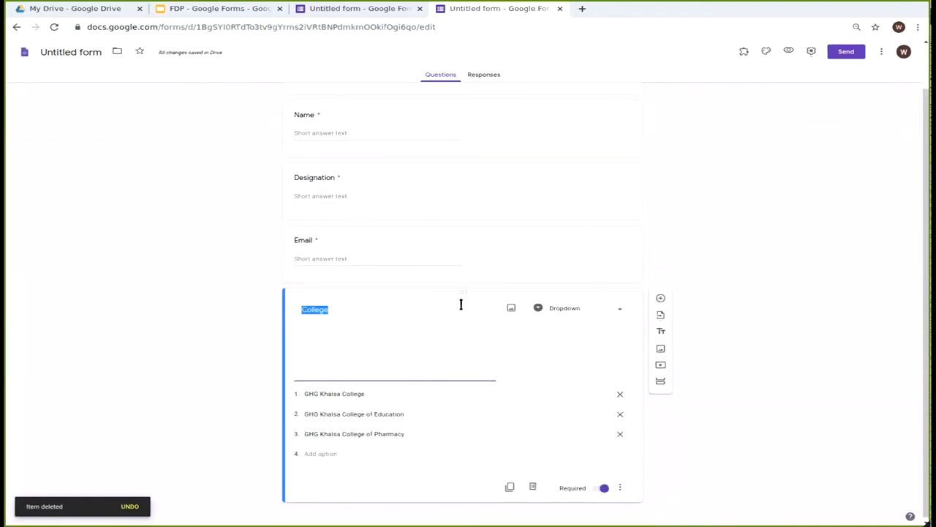
# - Reorder the questions so Email follows Name, with Designation below it and the College dropdown last
pyautogui.moveTo(463, 230); pyautogui.dragTo(469, 161)
pyautogui.moveTo(447, 379); pyautogui.dragTo(438, 306)
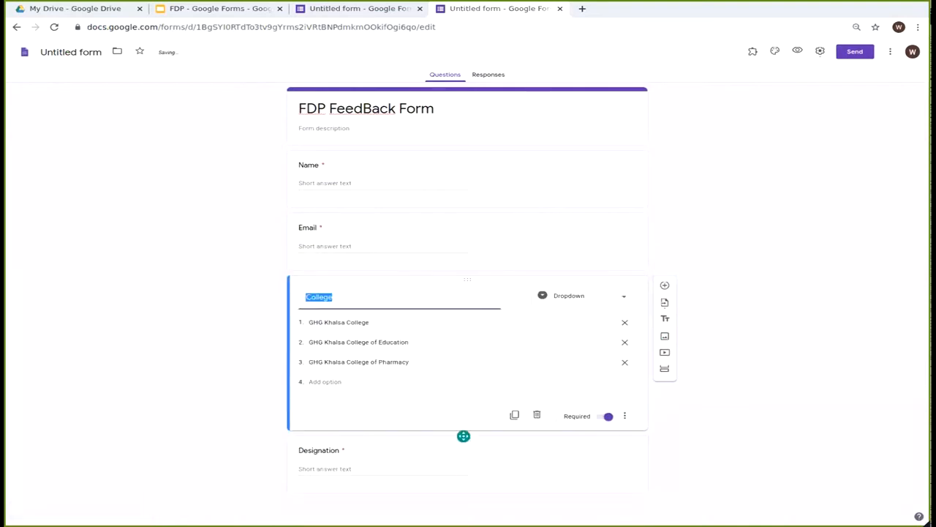
pyautogui.moveTo(464, 434); pyautogui.dragTo(471, 310)
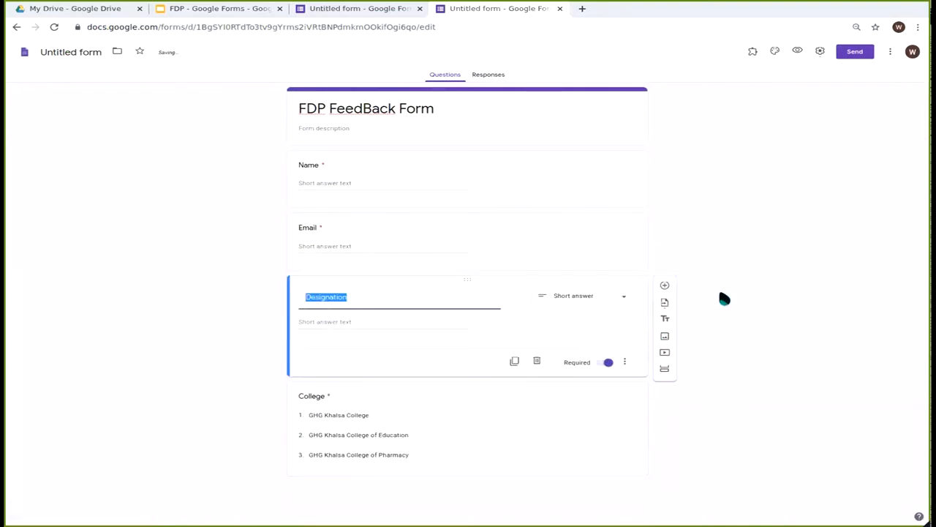
pyautogui.click(750, 388)
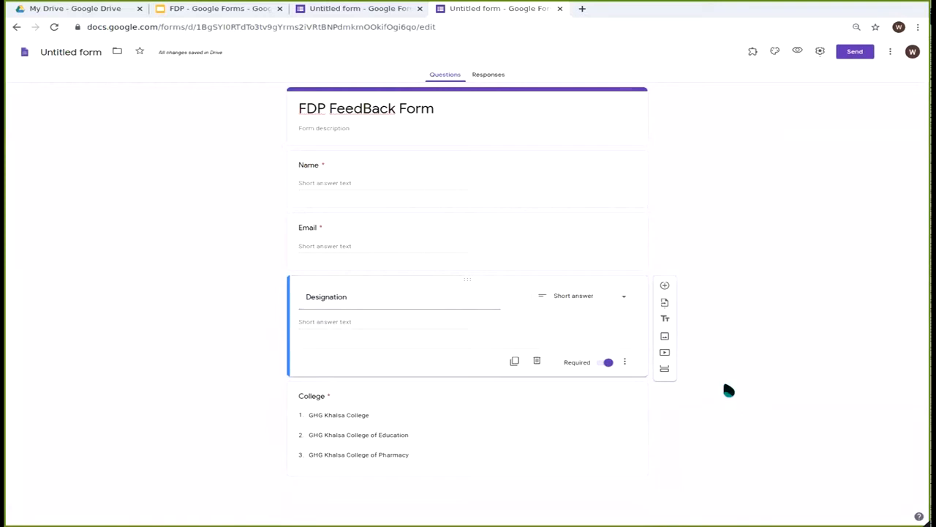
# - Add a required linear scale question from 1 to 5 titled How you will rate this FDP? and place it below College
pyautogui.click(664, 285)
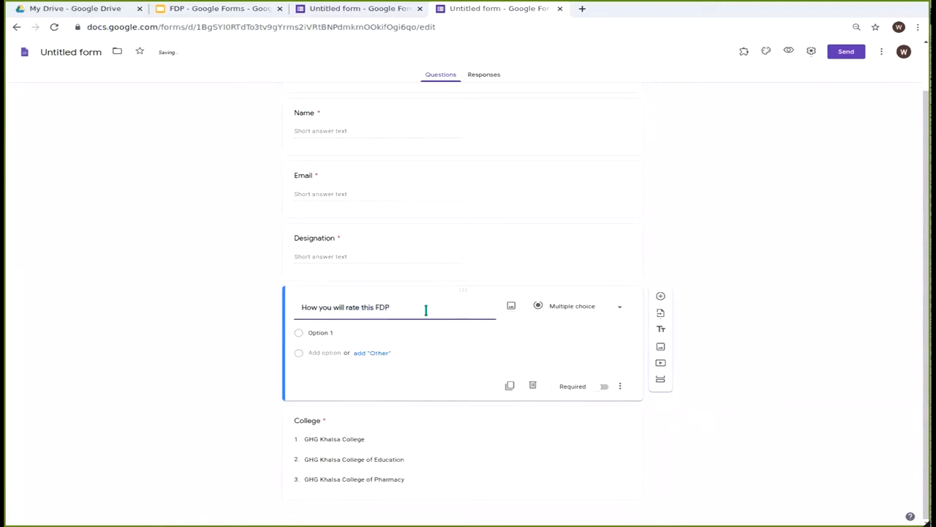
pyautogui.write('>')
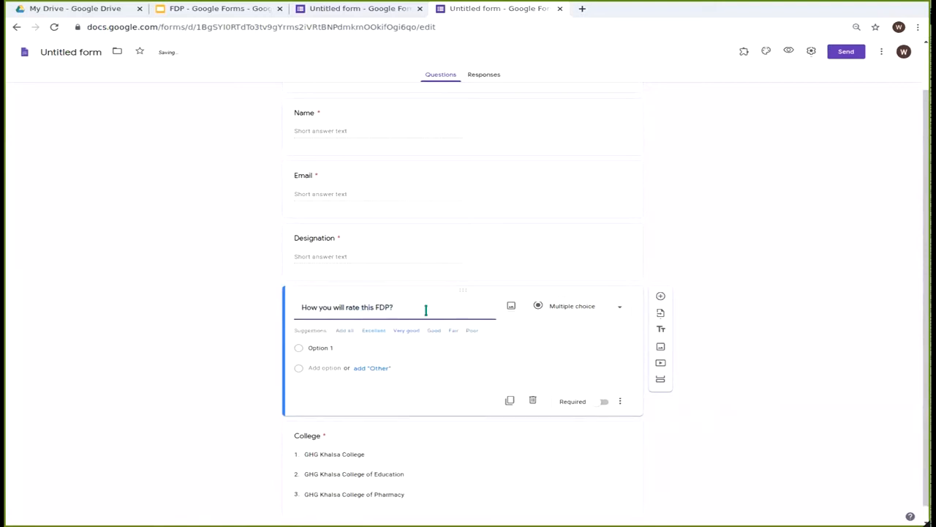
pyautogui.click(585, 308)
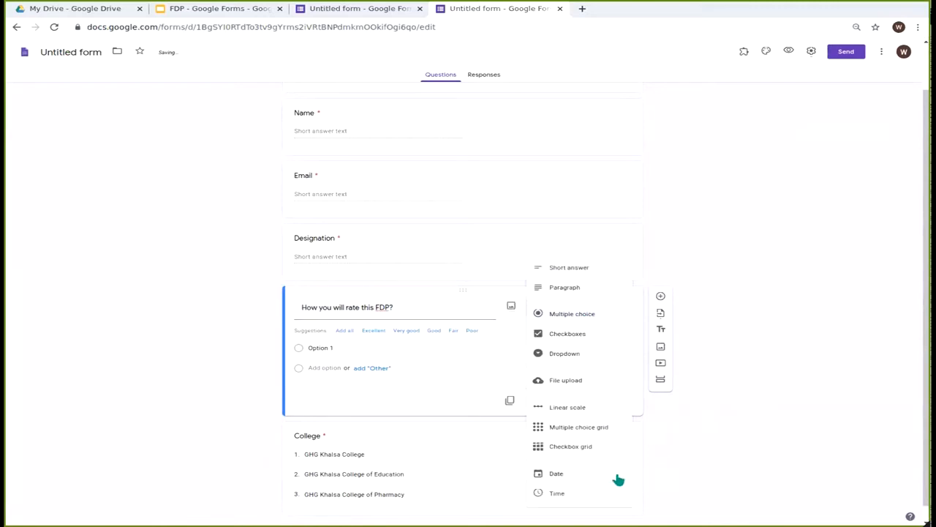
pyautogui.click(578, 407)
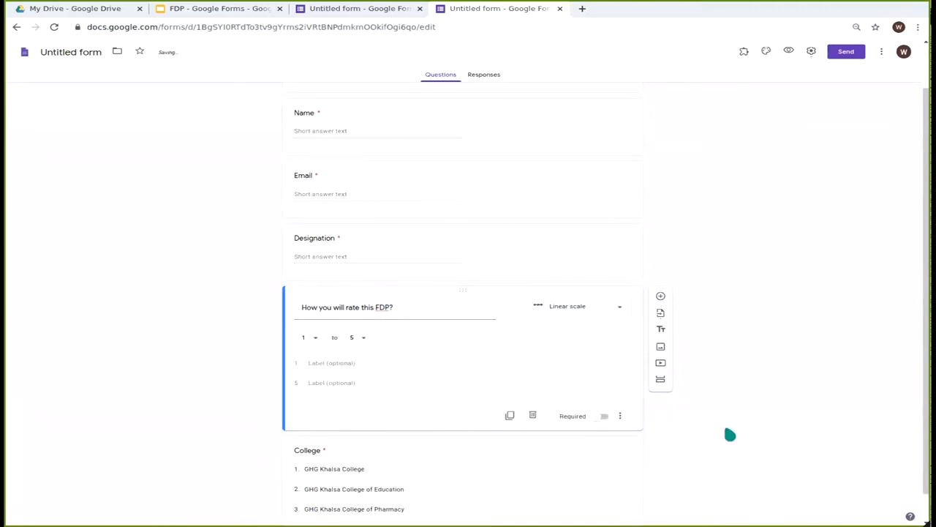
pyautogui.click(601, 417)
pyautogui.moveTo(468, 438); pyautogui.dragTo(681, 349)
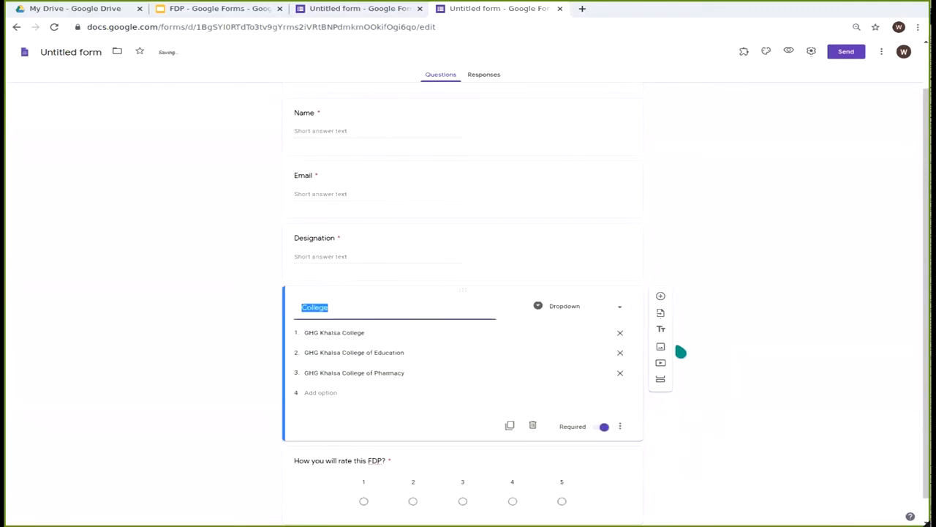
# - Preview the form, try rating 2 on the FDP scale question, and close the preview without submitting
pyautogui.scroll(1, 716, 285)
pyautogui.click(788, 52)
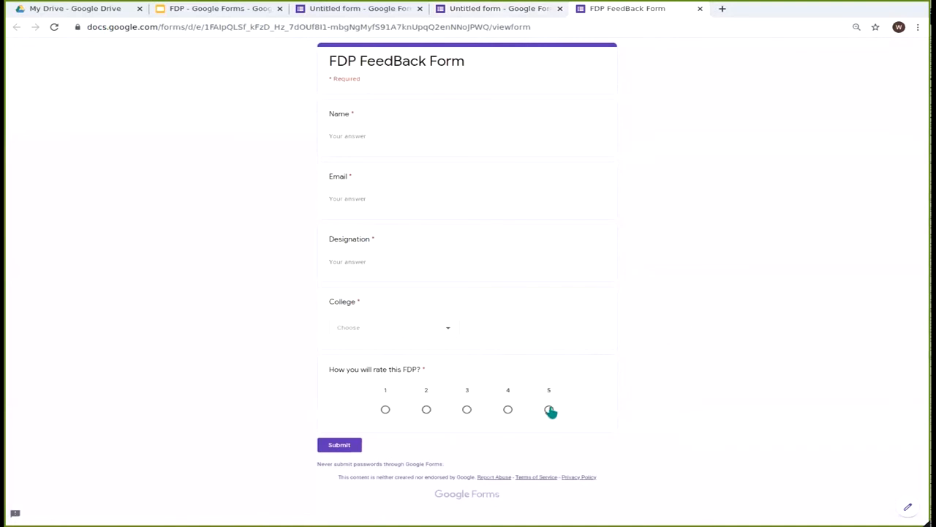
pyautogui.click(427, 409)
pyautogui.click(700, 8)
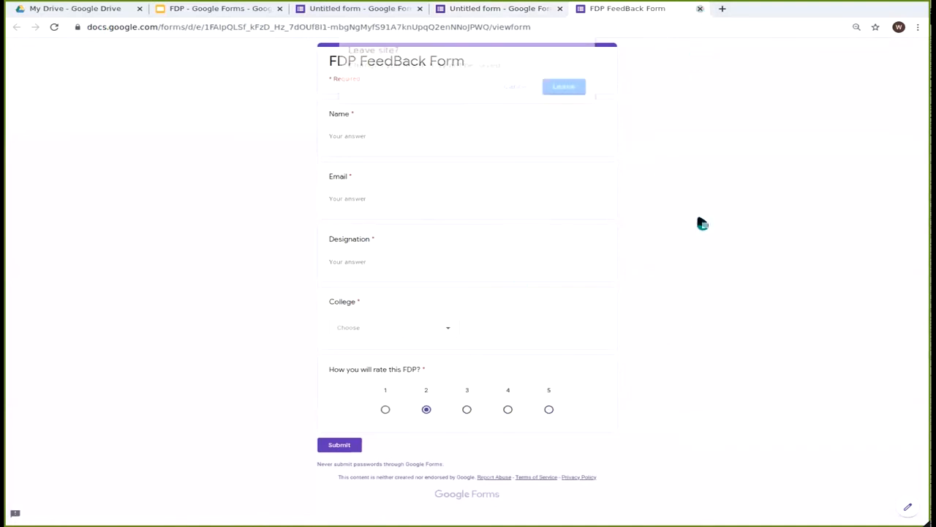
pyautogui.click(565, 88)
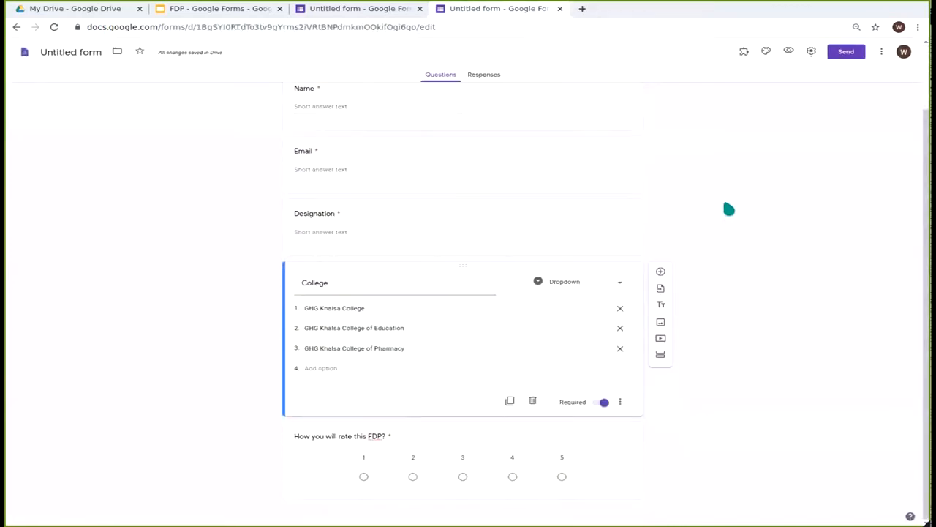
# - Create a new spreadsheet named FDP FeedBack (Responses) as the destination for the form's responses
pyautogui.click(483, 79)
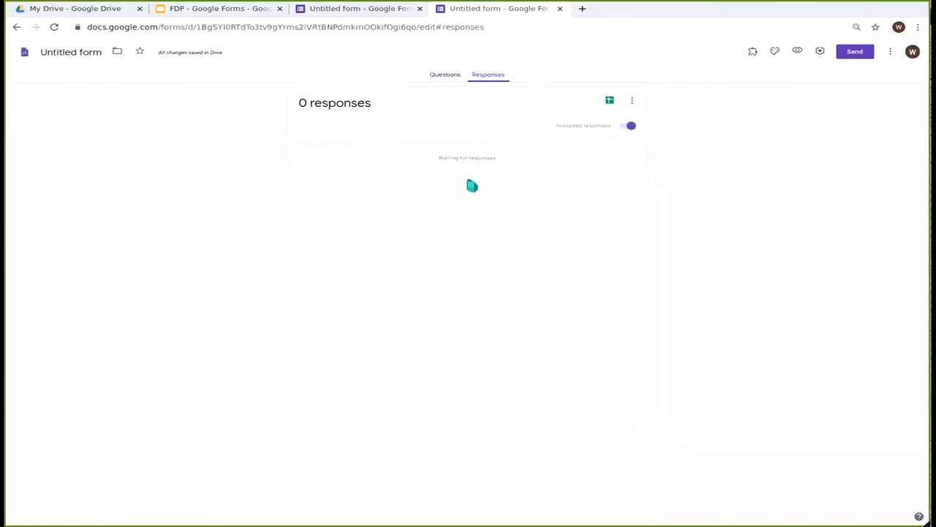
pyautogui.click(632, 102)
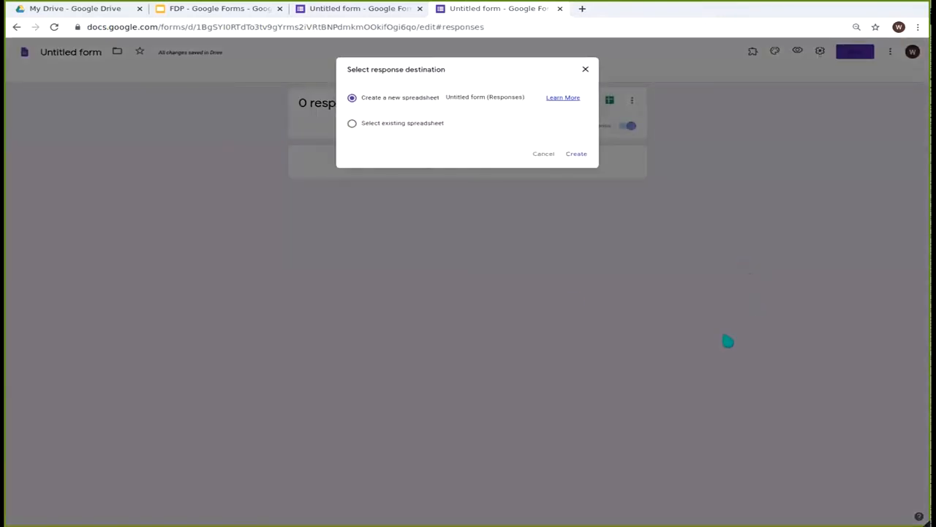
pyautogui.doubleClick(456, 102)
pyautogui.press('BackSpace')
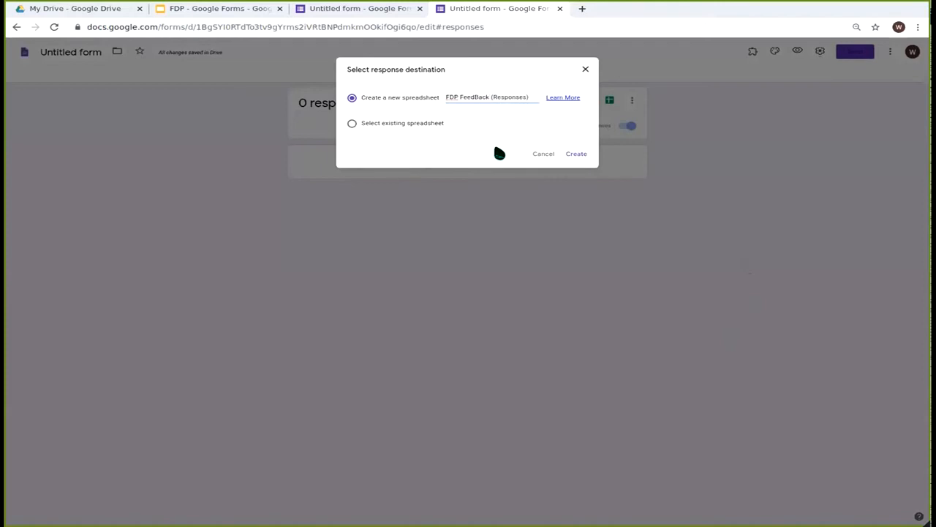
pyautogui.click(565, 153)
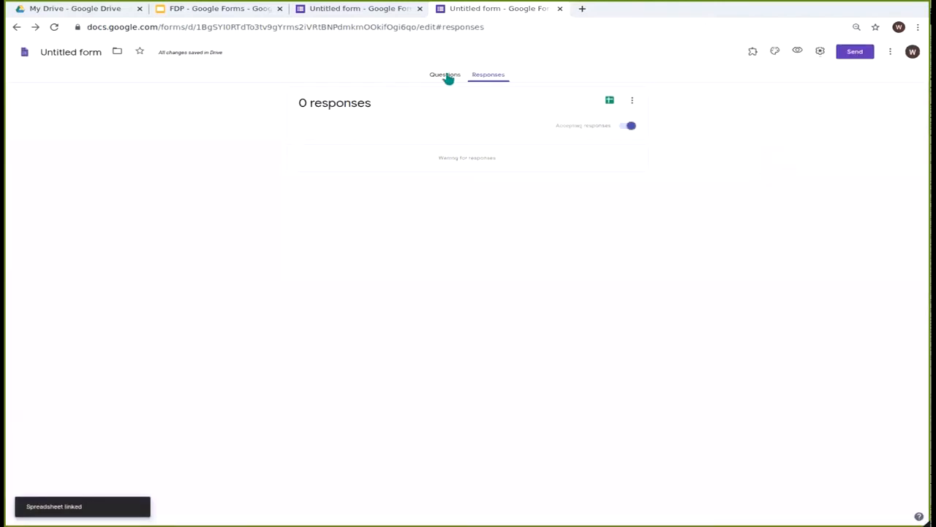
# - Open the response spreadsheet linked to the FDP FeedBack Form
pyautogui.click(447, 75)
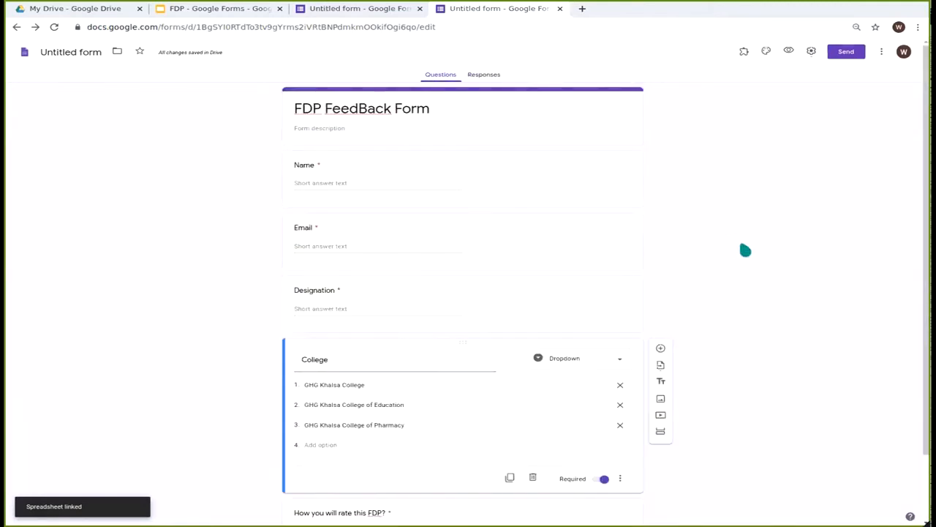
pyautogui.click(488, 75)
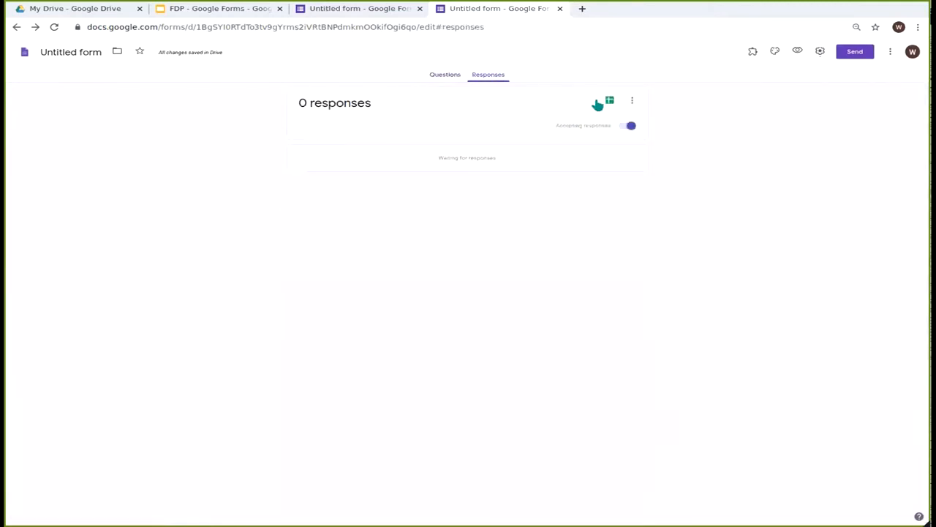
pyautogui.click(605, 104)
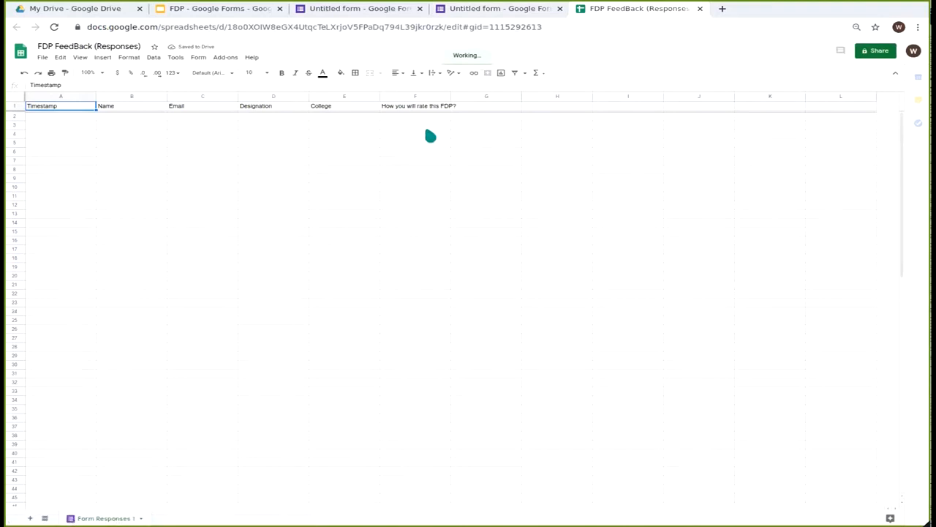
# - Browse the add-ons available for Sheets, view the Autocrat details page, and close the marketplace
pyautogui.click(225, 58)
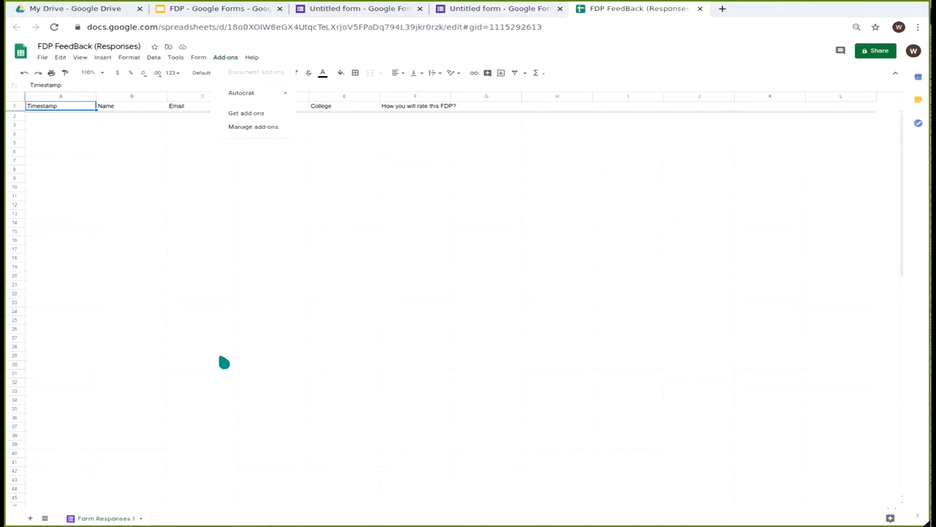
pyautogui.moveTo(263, 98)
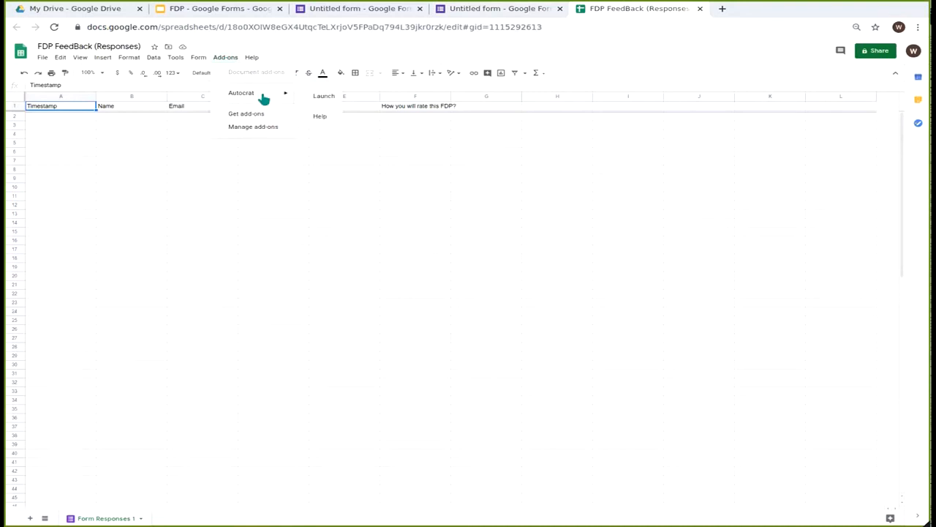
pyautogui.click(322, 96)
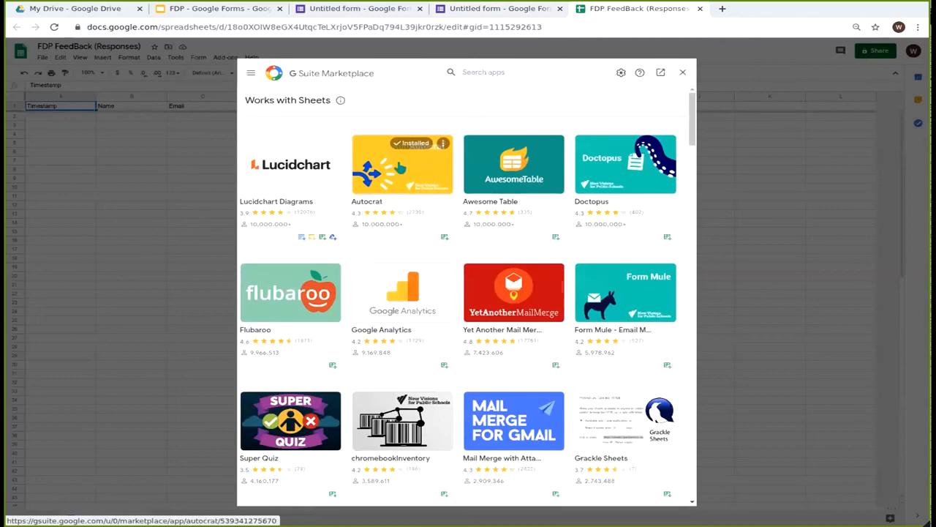
pyautogui.click(402, 165)
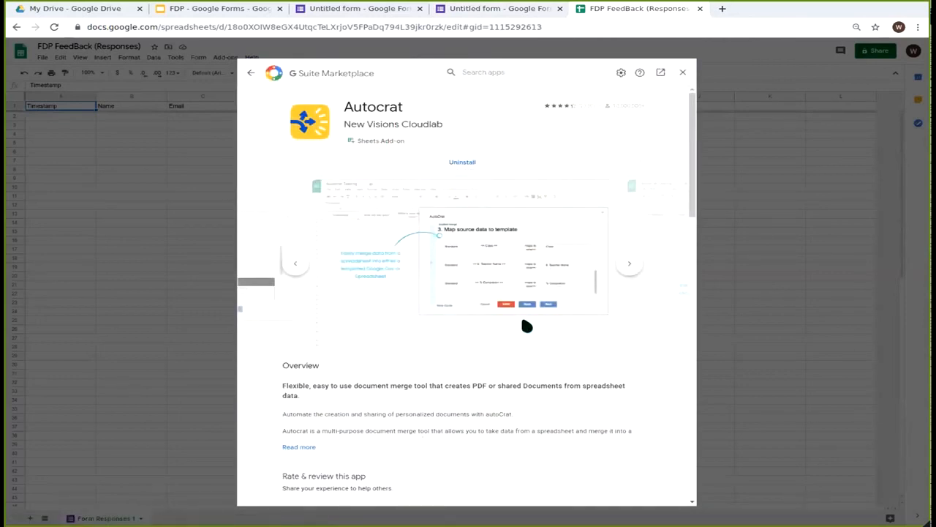
pyautogui.click(252, 75)
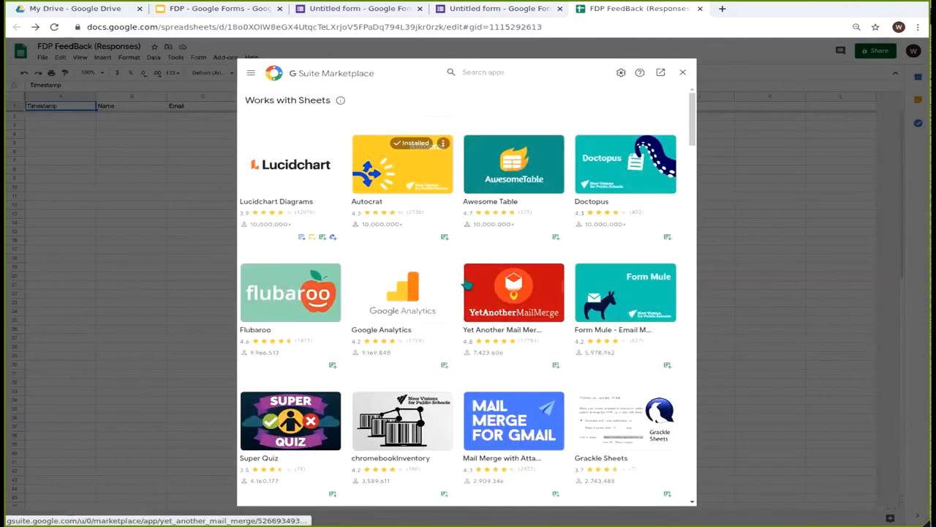
pyautogui.click(682, 73)
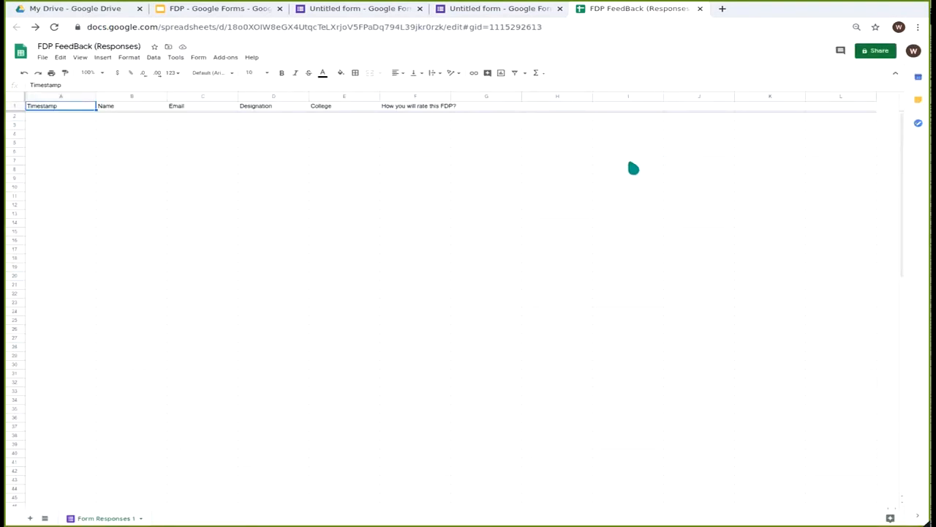
# - Launch the Autocrat add-on, create a merge job named Demo Certificates, and continue to the template choice
pyautogui.click(231, 63)
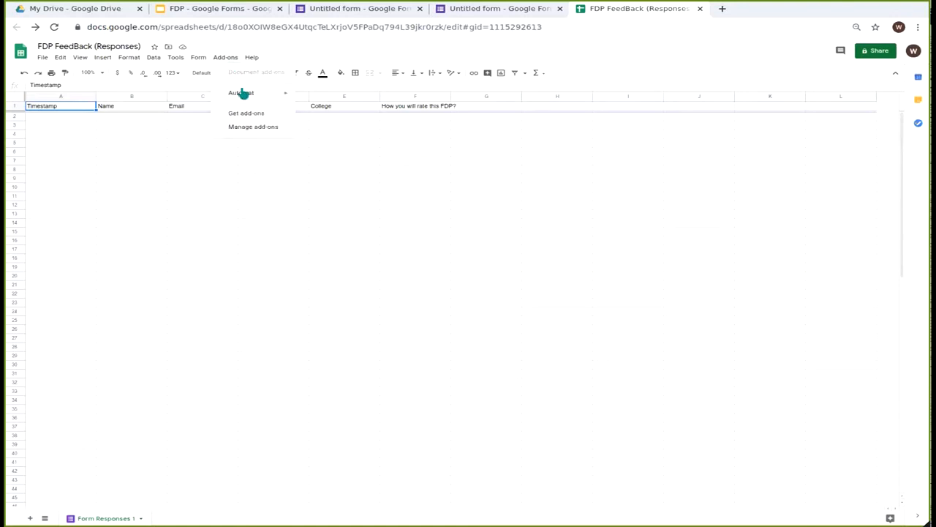
pyautogui.moveTo(280, 95)
pyautogui.click(311, 101)
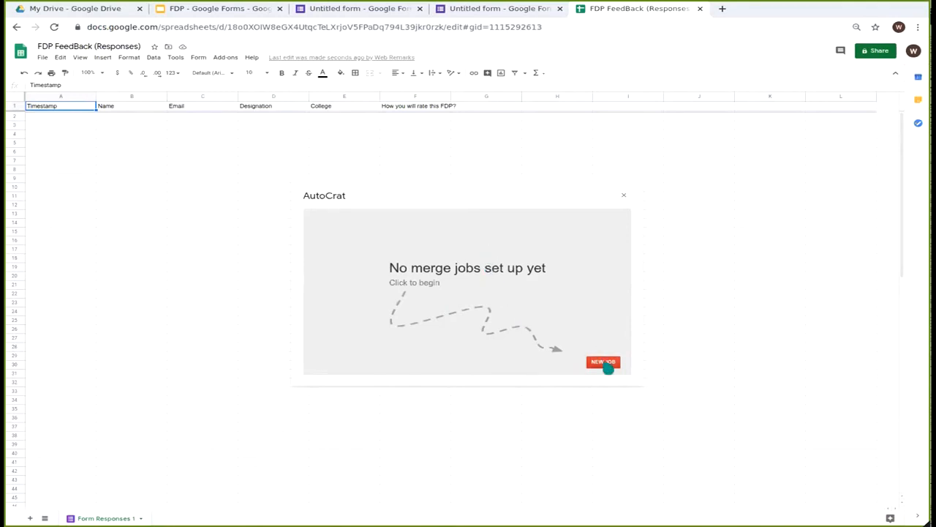
pyautogui.click(606, 364)
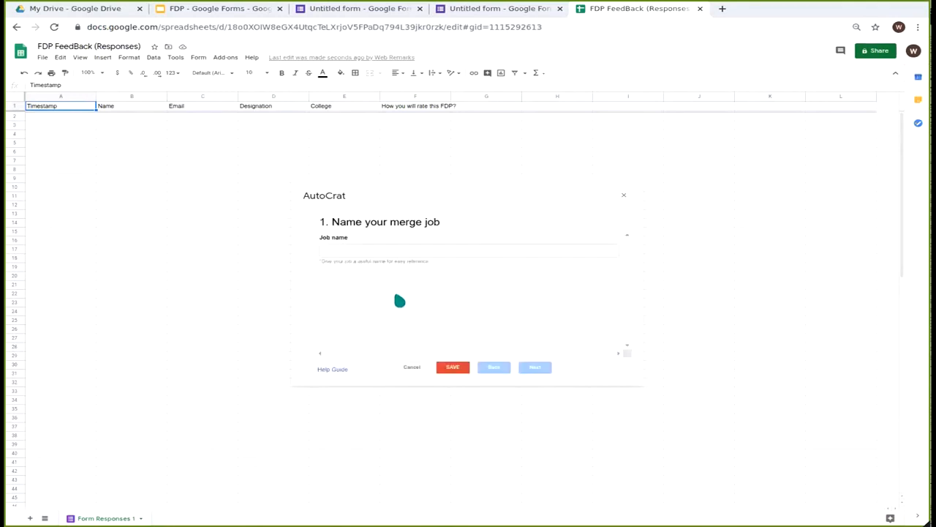
pyautogui.click(381, 246)
pyautogui.click(383, 269)
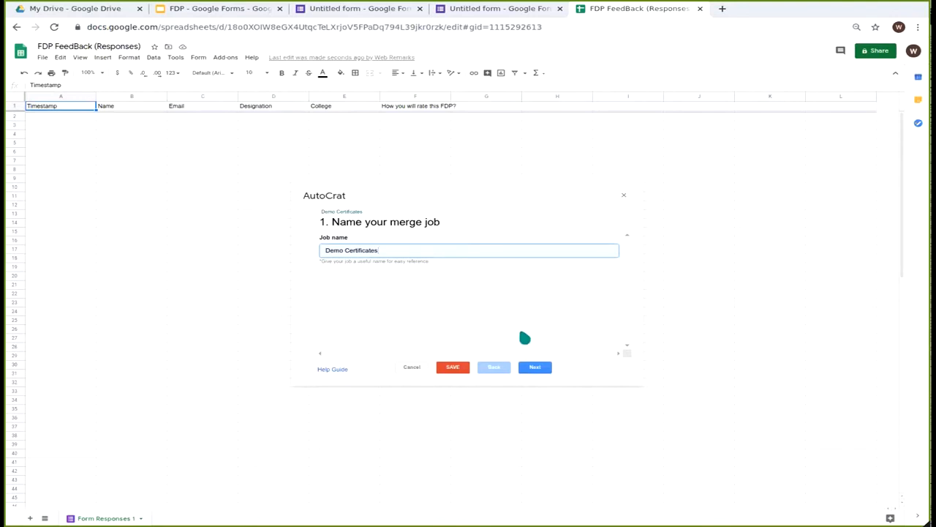
pyautogui.click(538, 373)
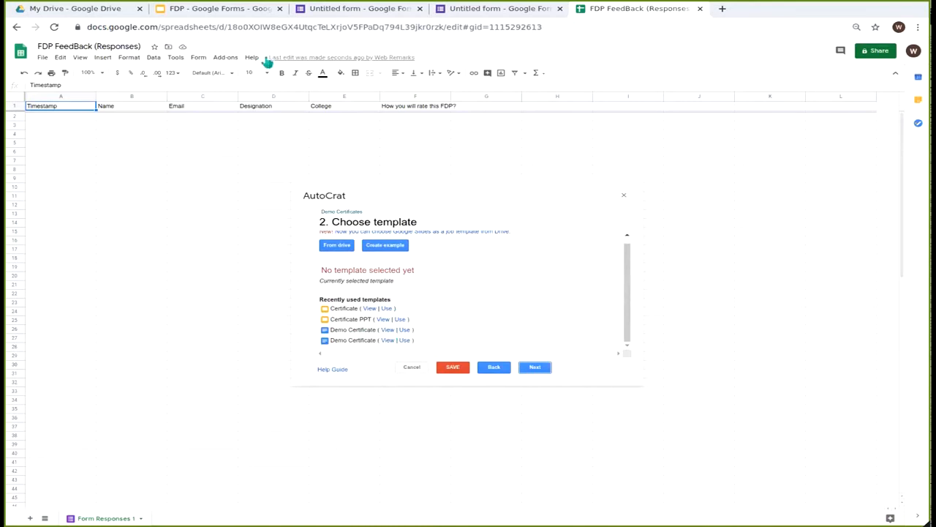
# - Switch to Google Drive and open the Certificate presentation in the Demo Certificate Templates folder
pyautogui.click(94, 12)
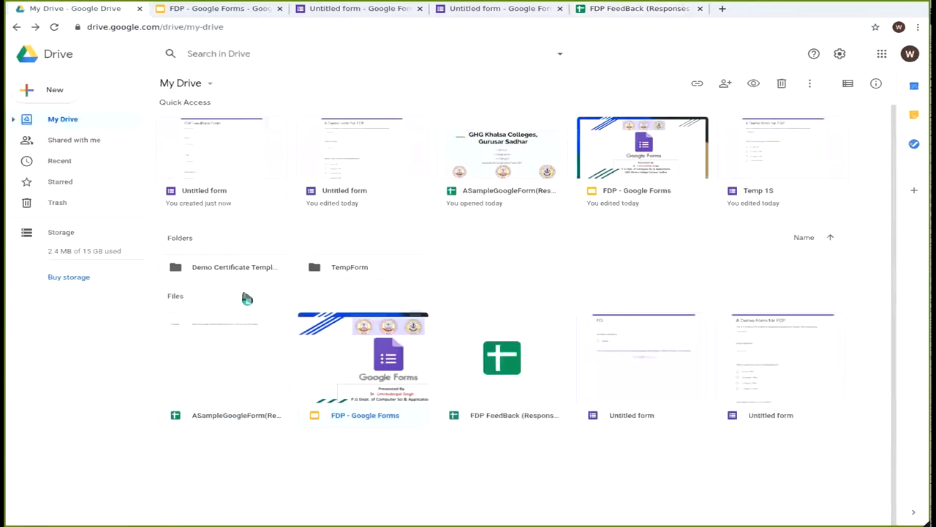
pyautogui.doubleClick(246, 276)
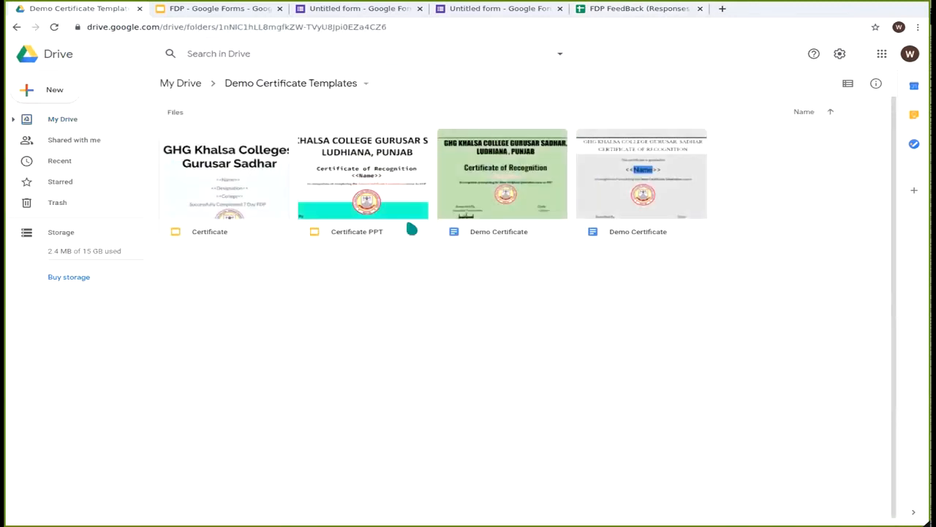
pyautogui.doubleClick(239, 197)
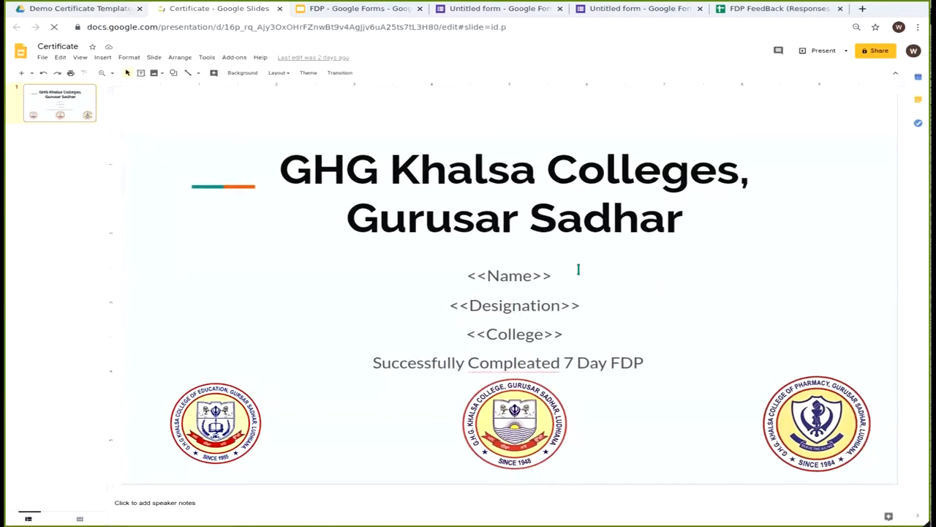
# - Examine the Name, Designation and College merge placeholders on the certificate slide
pyautogui.moveTo(466, 275); pyautogui.dragTo(552, 275)
pyautogui.moveTo(448, 303); pyautogui.dragTo(578, 305)
pyautogui.moveTo(468, 331); pyautogui.dragTo(560, 332)
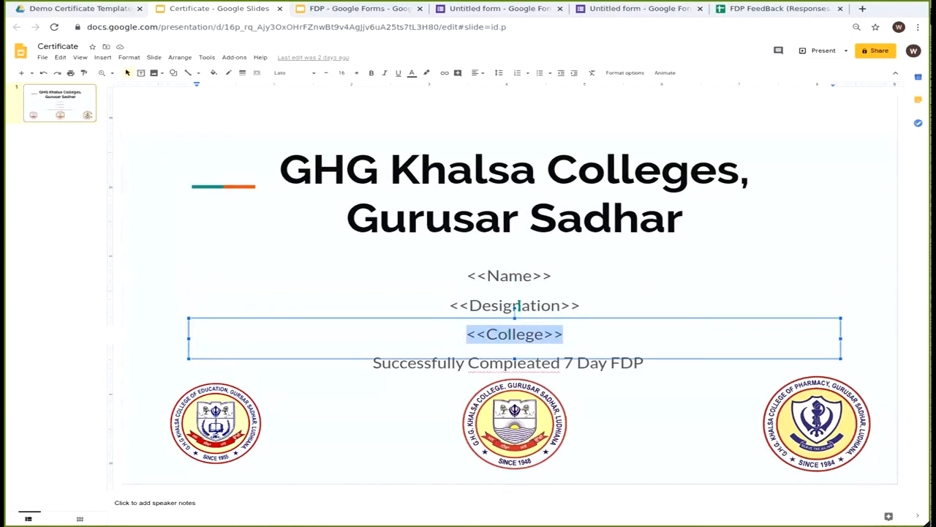
# - Review the Designation and Name tags inside their double angle brackets on the slide, and close the Certificate presentation
pyautogui.doubleClick(516, 306)
pyautogui.moveTo(449, 304); pyautogui.dragTo(585, 305)
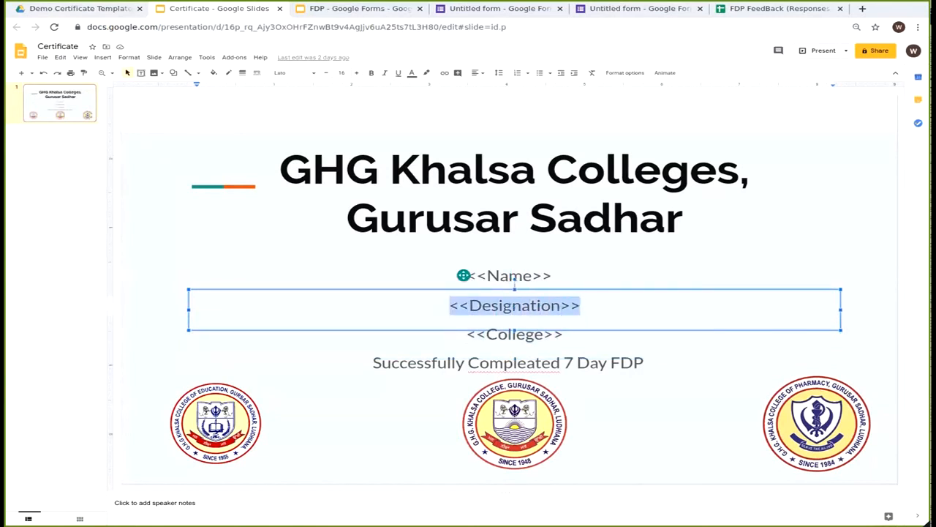
pyautogui.click(472, 278)
pyautogui.doubleClick(493, 279)
pyautogui.click(492, 279)
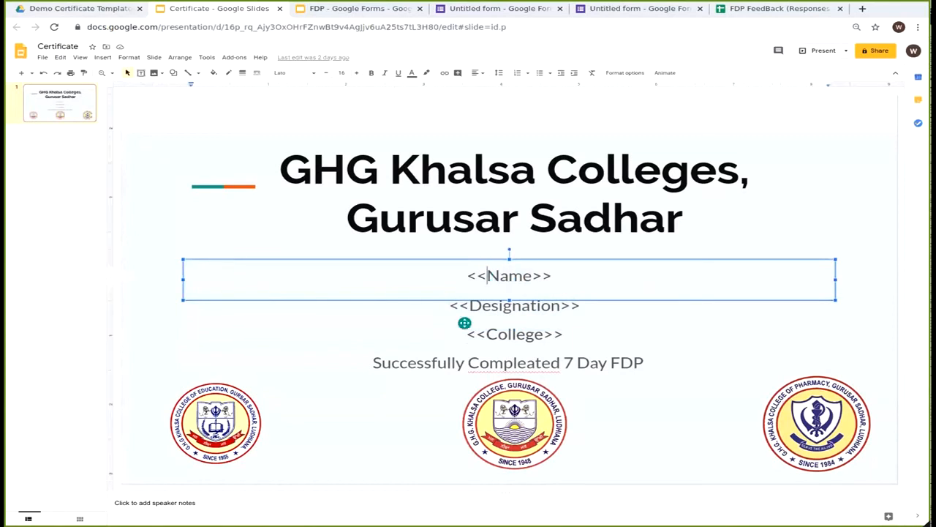
pyautogui.doubleClick(492, 307)
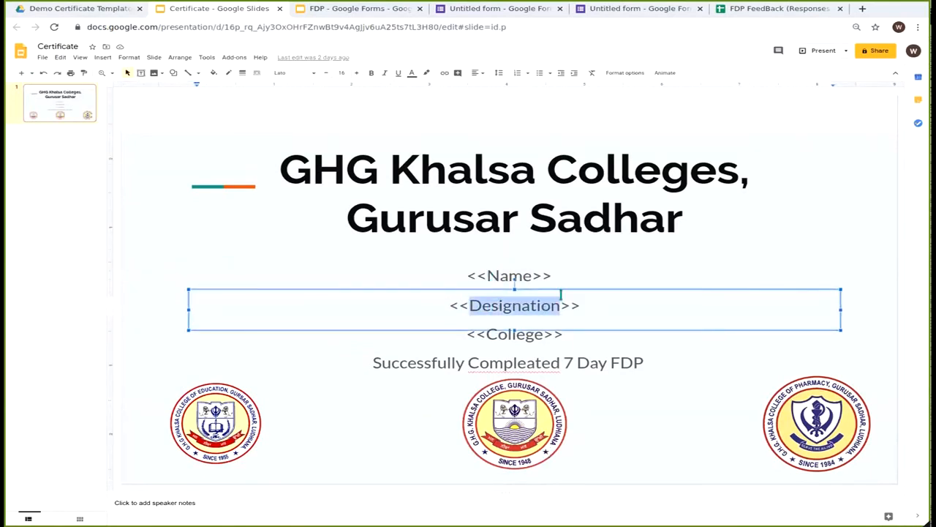
pyautogui.click(280, 9)
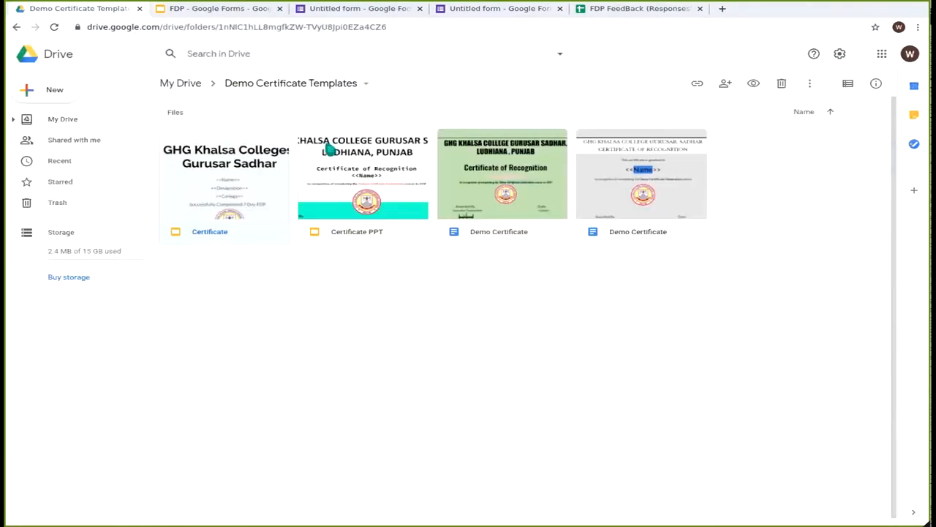
# - View the Certificate PPT presentation and both Demo Certificate documents from the Drive folder, closing each one after viewing
pyautogui.doubleClick(341, 166)
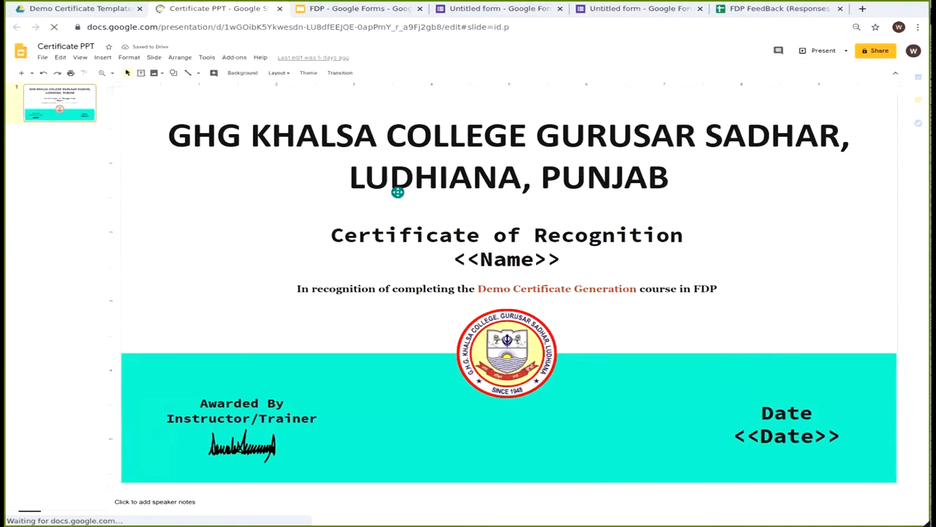
pyautogui.click(280, 8)
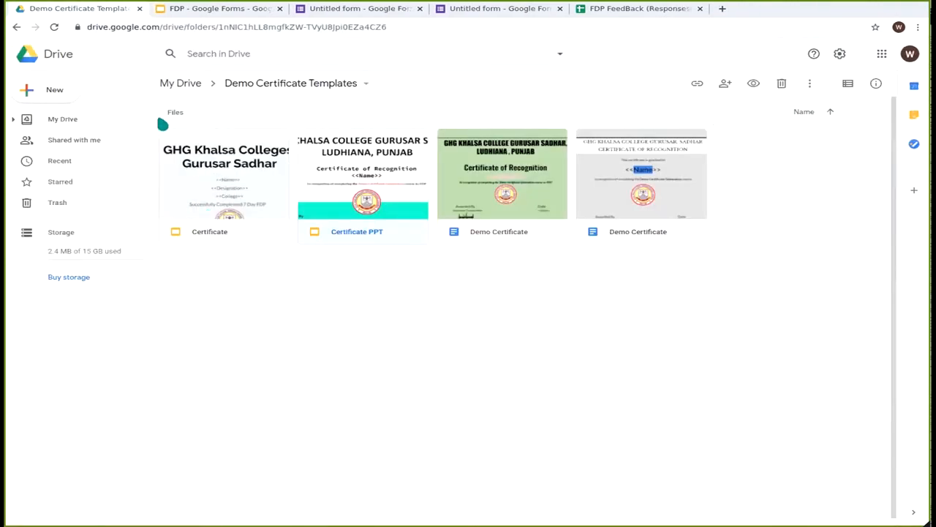
pyautogui.doubleClick(495, 179)
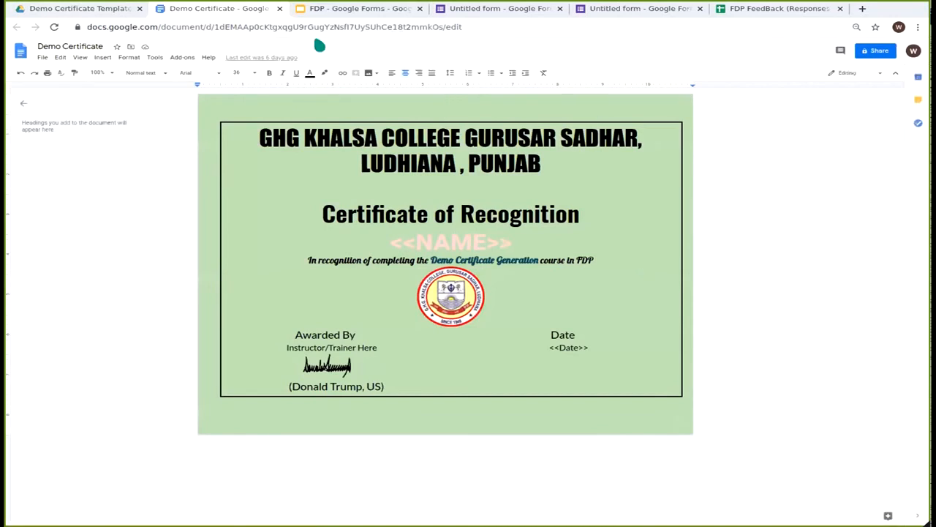
pyautogui.click(280, 8)
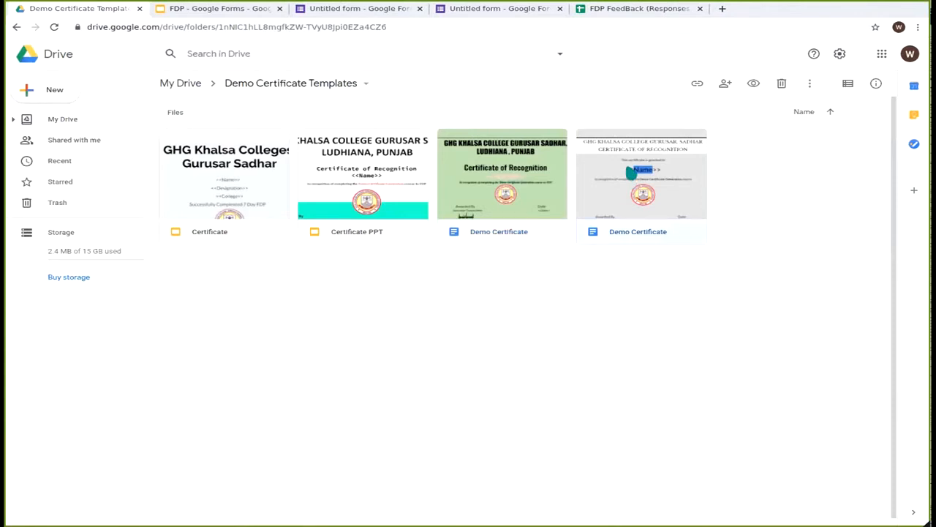
pyautogui.doubleClick(631, 173)
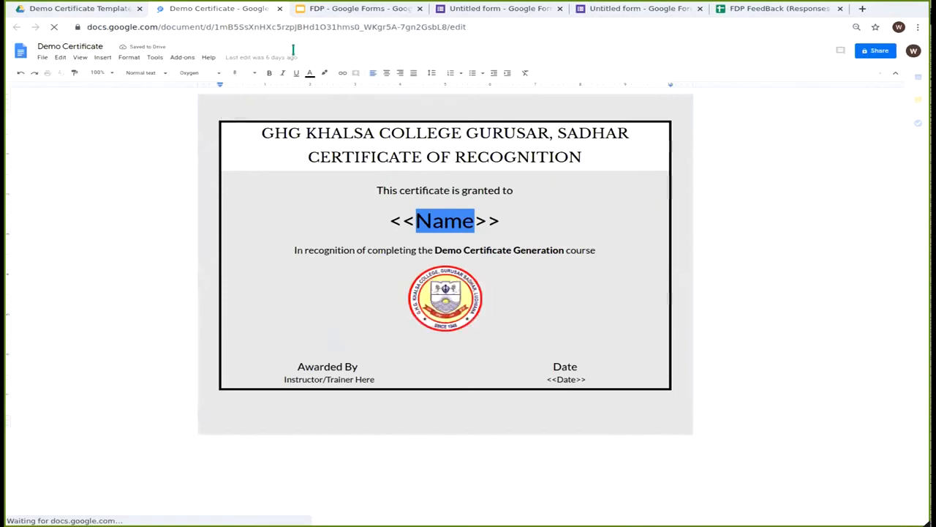
pyautogui.click(280, 9)
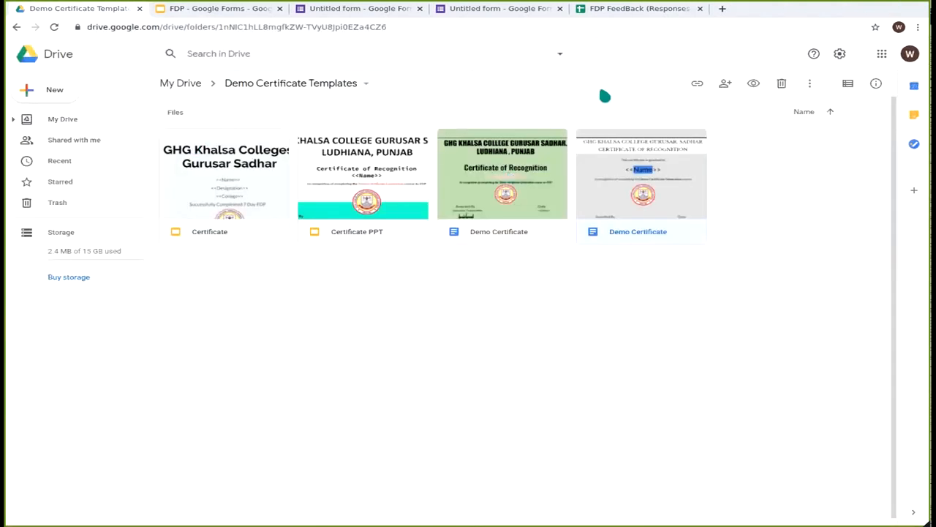
# - Return to the FDP FeedBack (Responses) spreadsheet, preview the Certificate template, and use it as the merge job's template
pyautogui.click(683, 10)
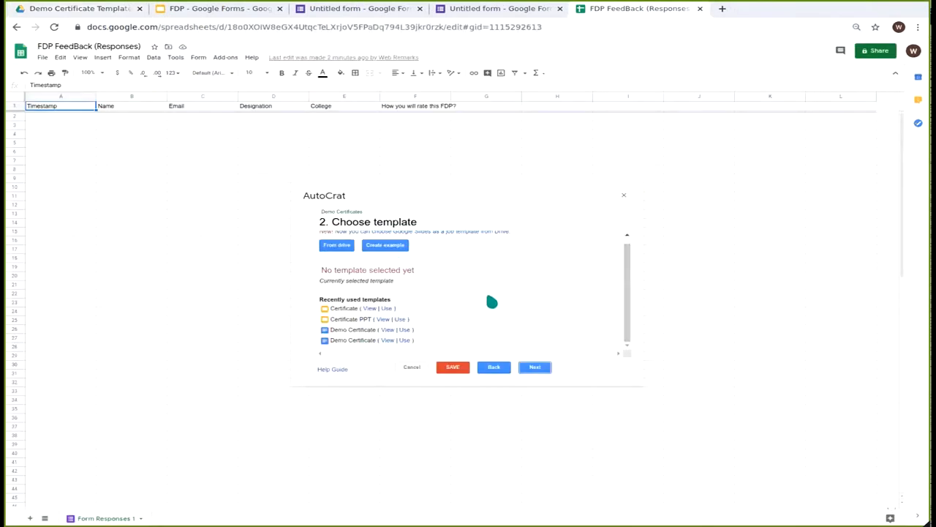
pyautogui.click(369, 308)
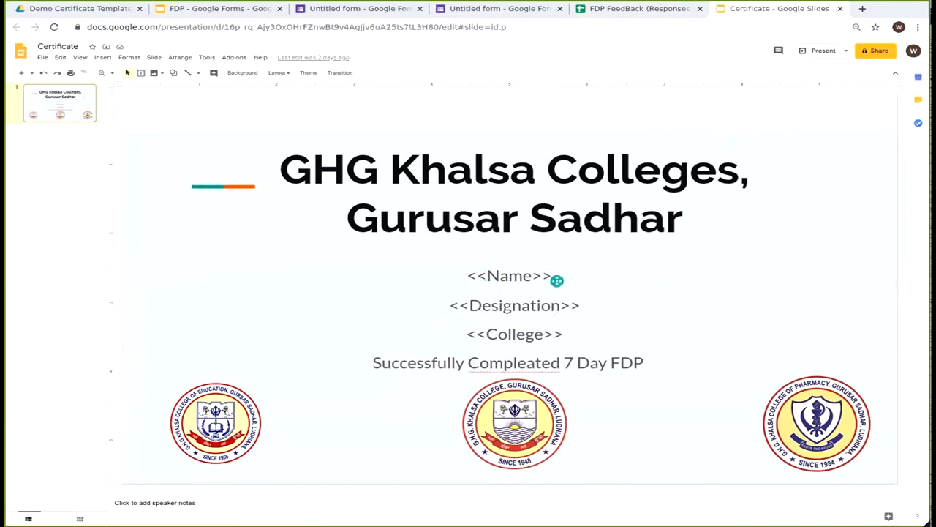
pyautogui.click(842, 9)
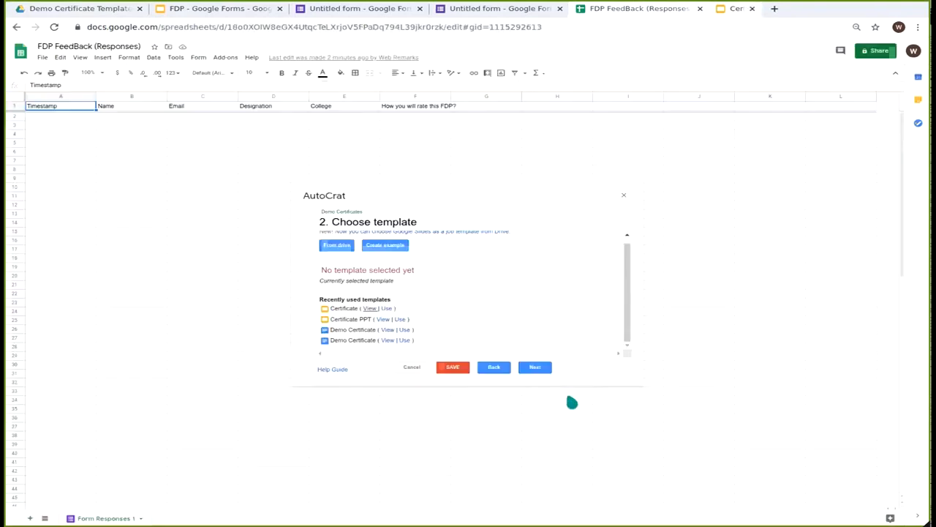
pyautogui.click(388, 309)
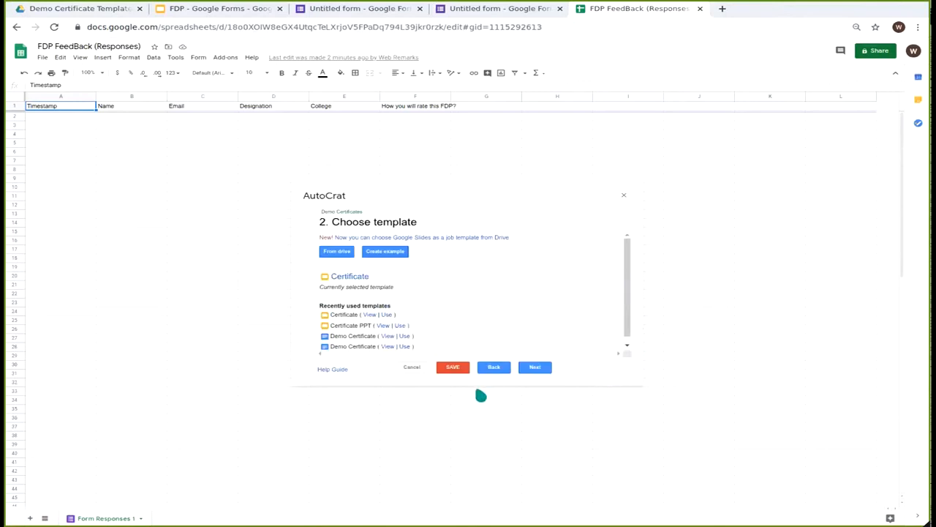
pyautogui.click(540, 368)
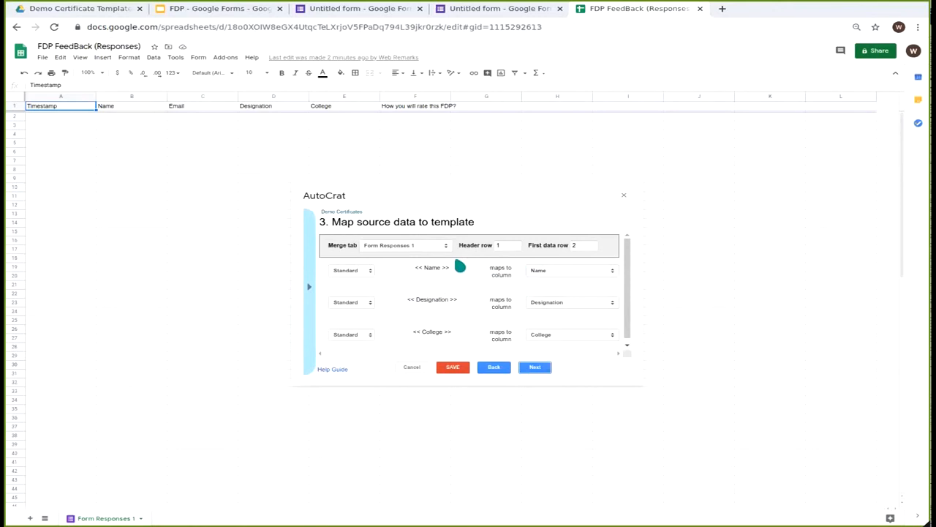
# - Map the Name, Designation and College tags to their matching sheet columns and continue to the file settings
pyautogui.click(569, 271)
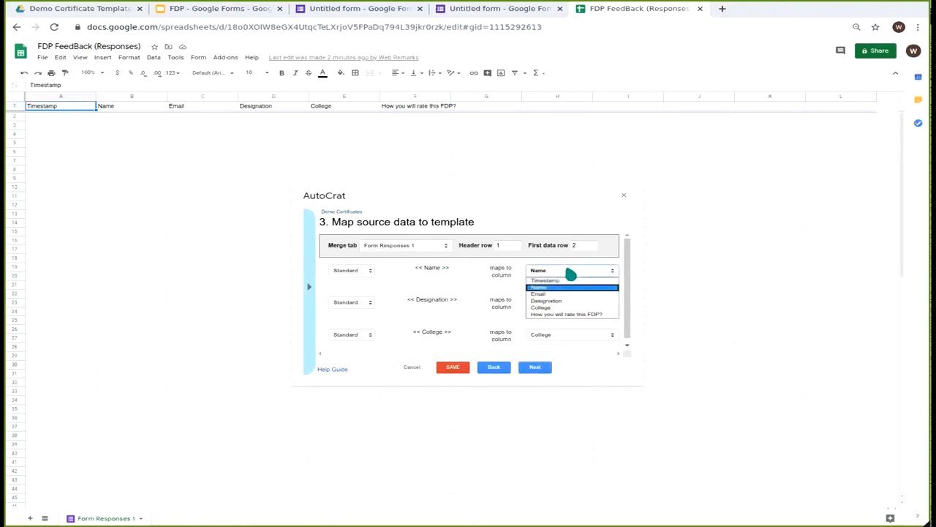
pyautogui.click(576, 288)
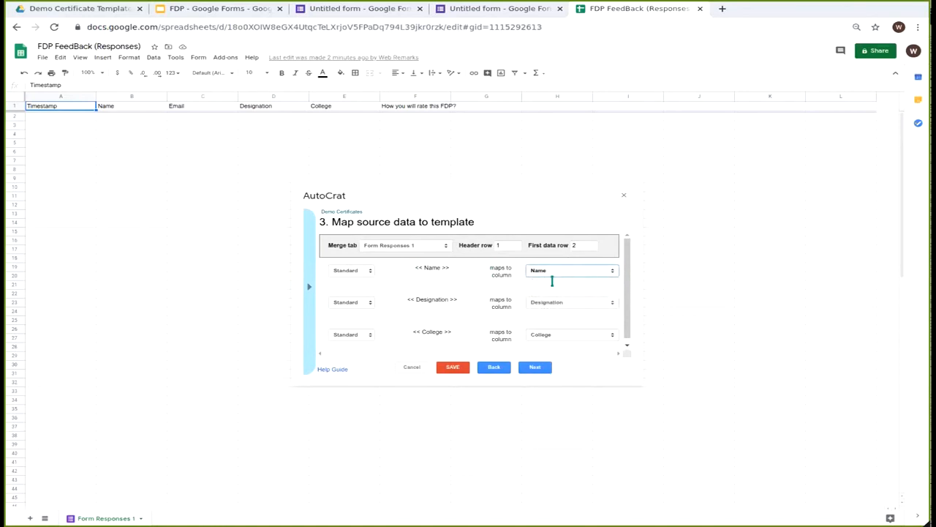
pyautogui.click(577, 301)
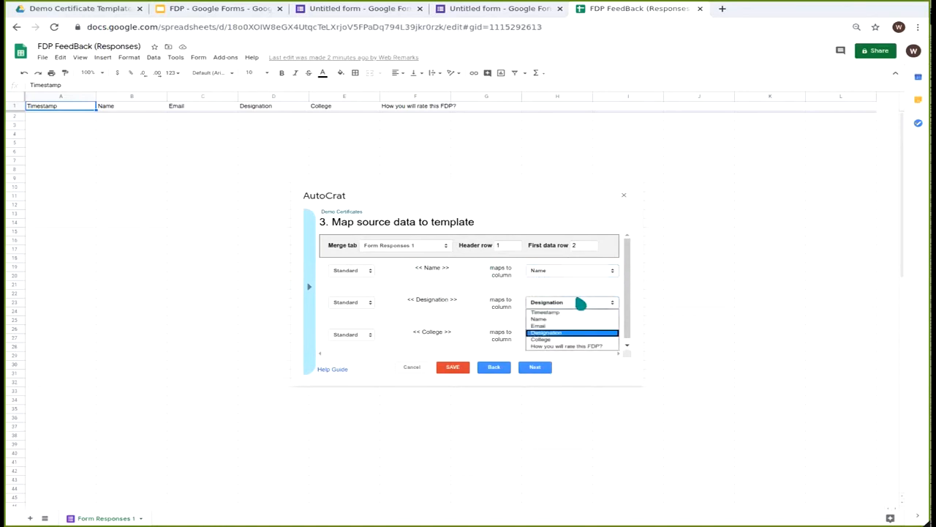
pyautogui.click(590, 333)
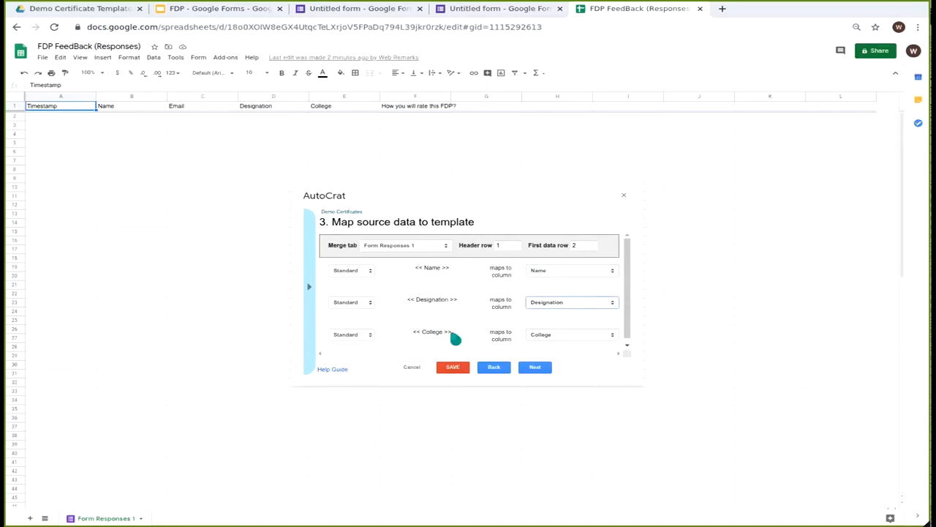
pyautogui.click(537, 334)
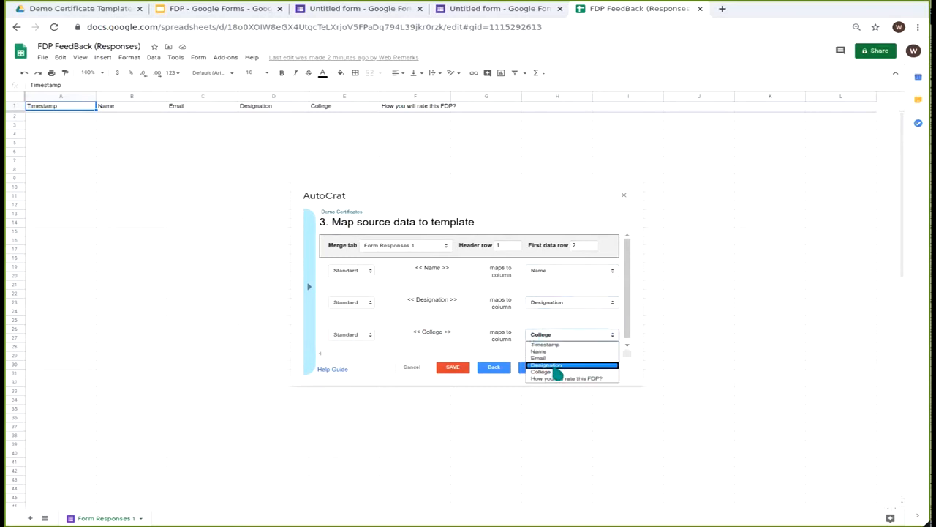
pyautogui.click(556, 372)
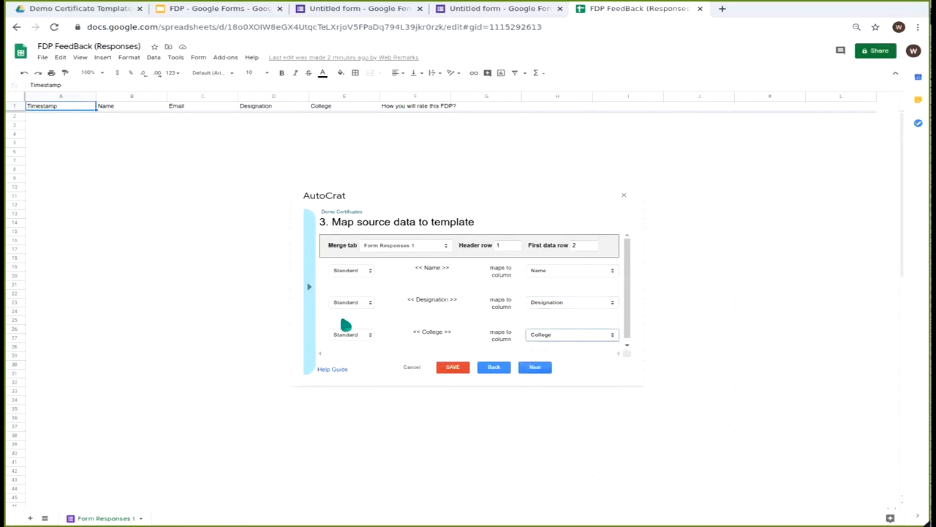
pyautogui.click(540, 370)
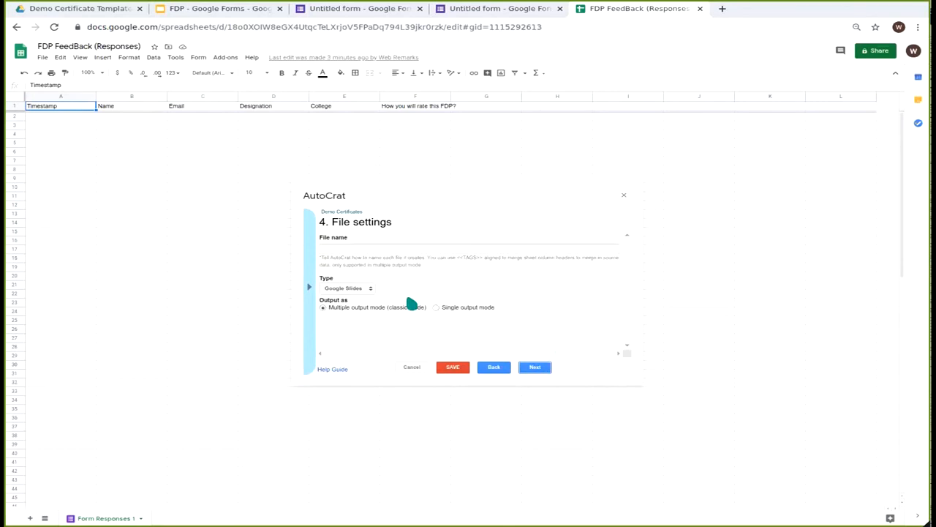
# - Set the output file type to PDF and insert the <<NOW>> tag as the file name
pyautogui.click(371, 290)
pyautogui.click(365, 308)
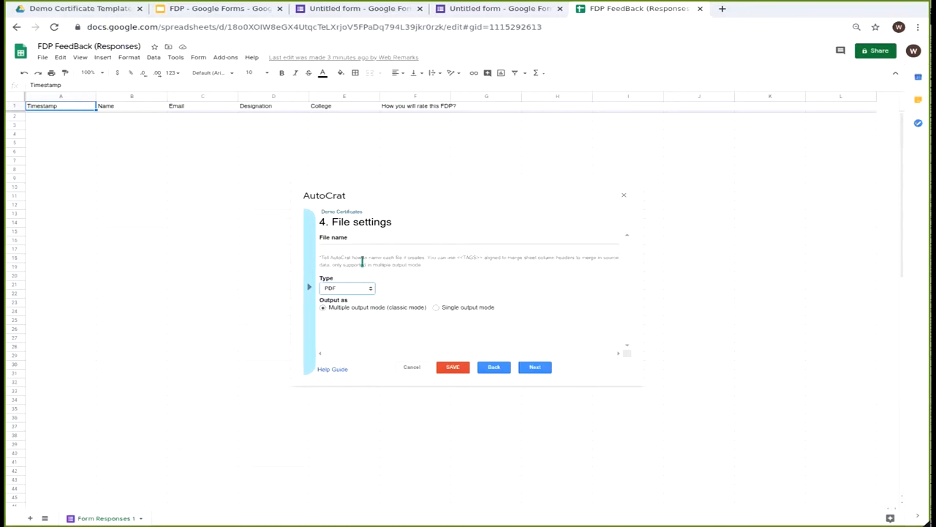
pyautogui.click(309, 287)
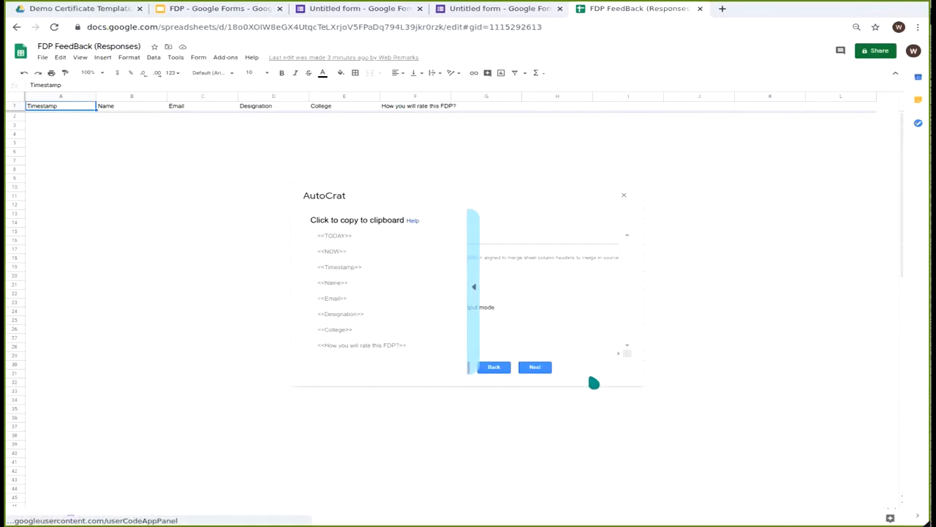
pyautogui.click(399, 249)
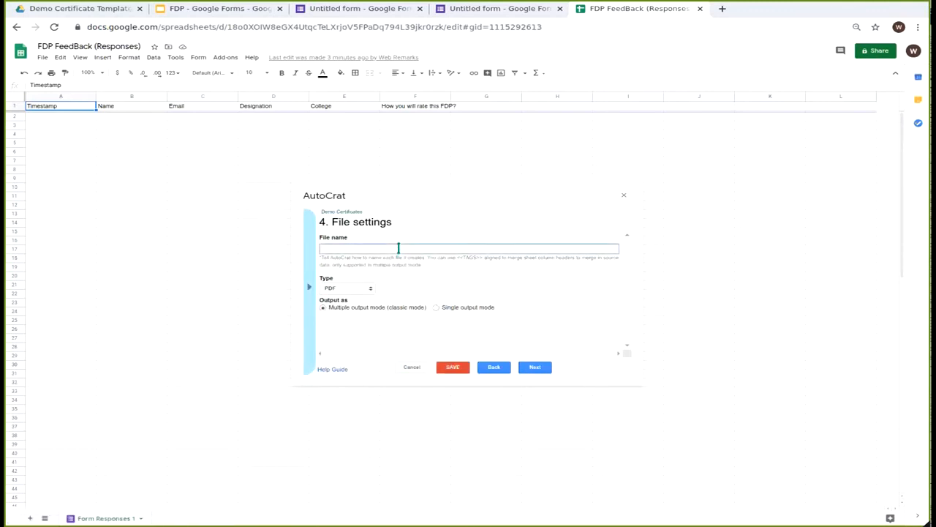
pyautogui.write('<<NOW>>')
# - Append the <<Name>> and <<College>> tags to the file name and continue to the destination folder choice
pyautogui.click(310, 298)
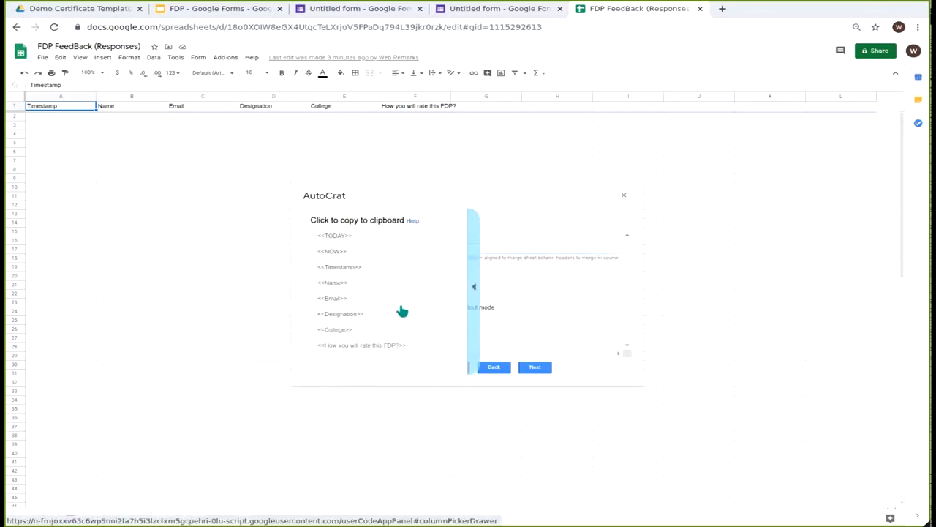
pyautogui.click(359, 285)
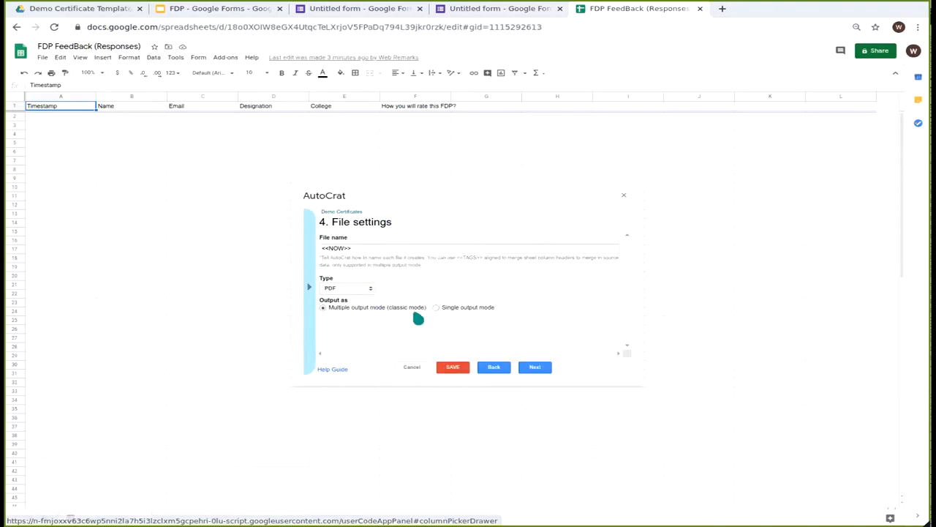
pyautogui.click(384, 247)
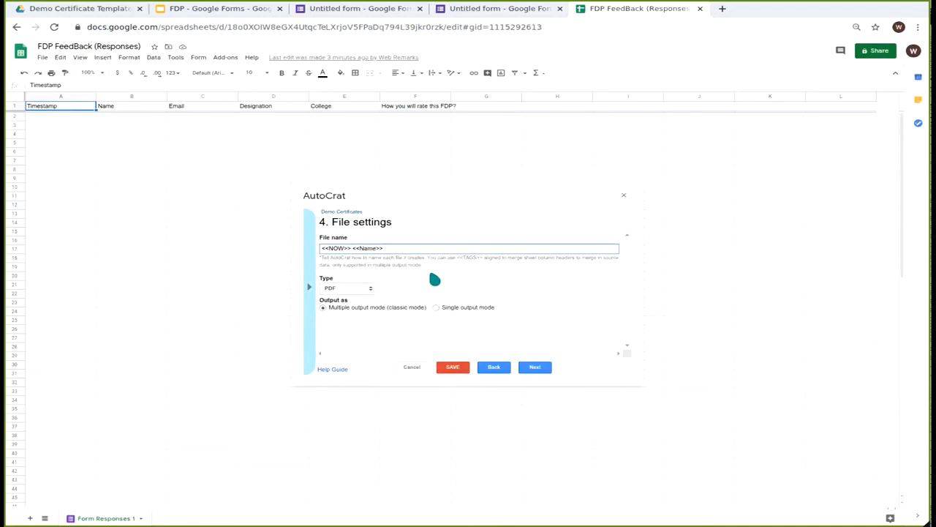
pyautogui.click(308, 286)
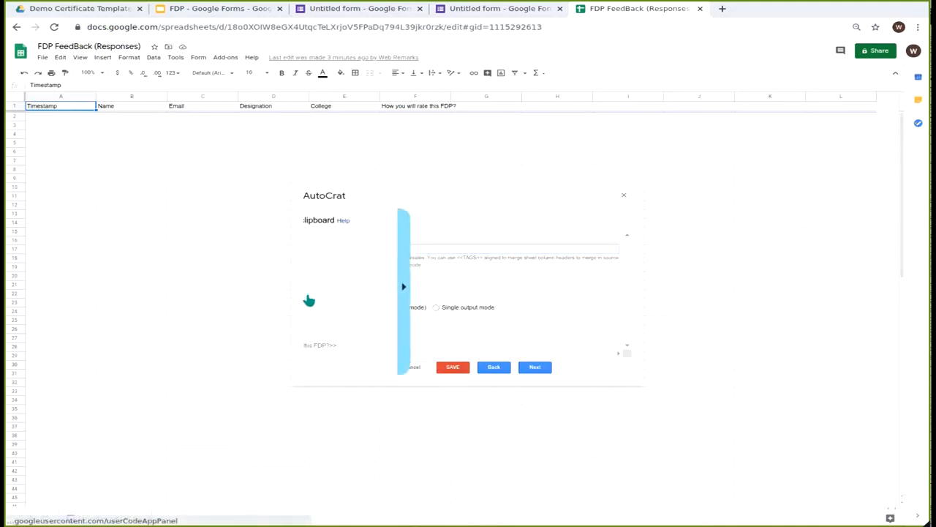
pyautogui.click(406, 326)
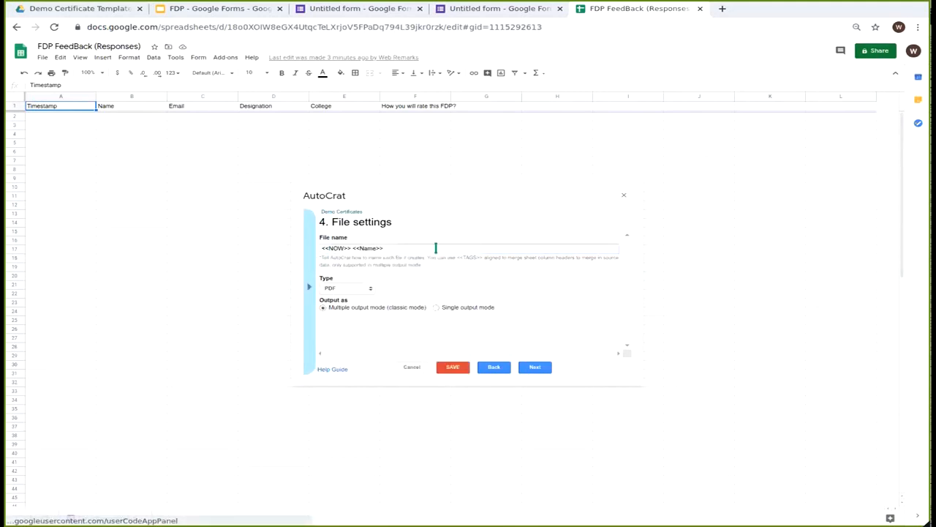
pyautogui.click(436, 247)
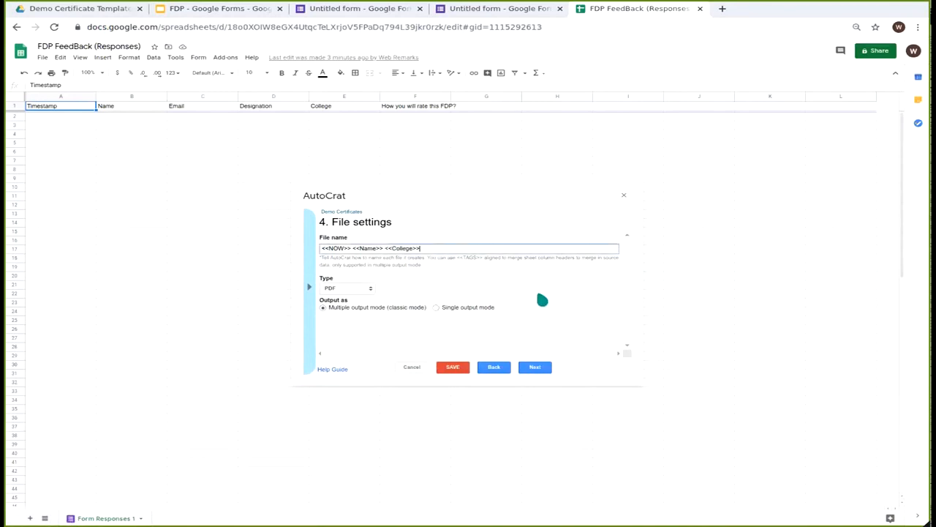
pyautogui.click(538, 370)
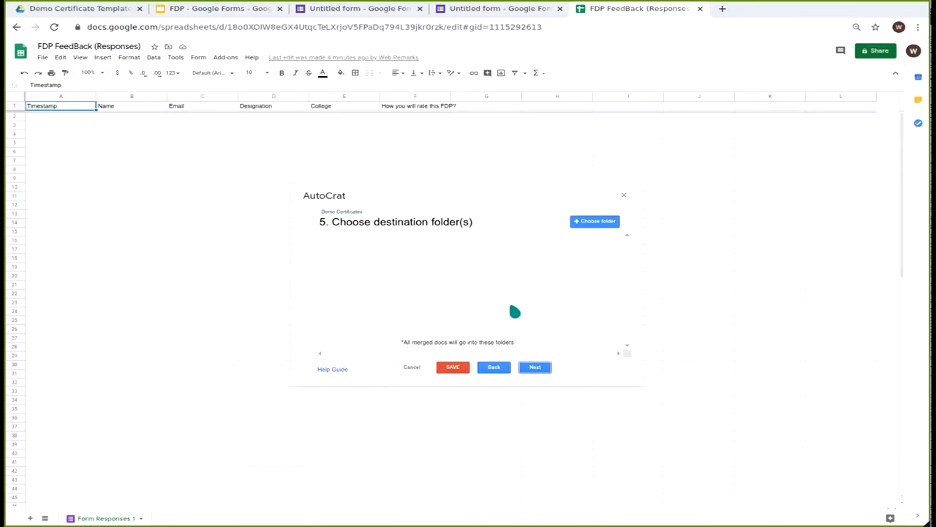
# - Choose the TempForm folder as the destination for the merged certificates
pyautogui.click(606, 221)
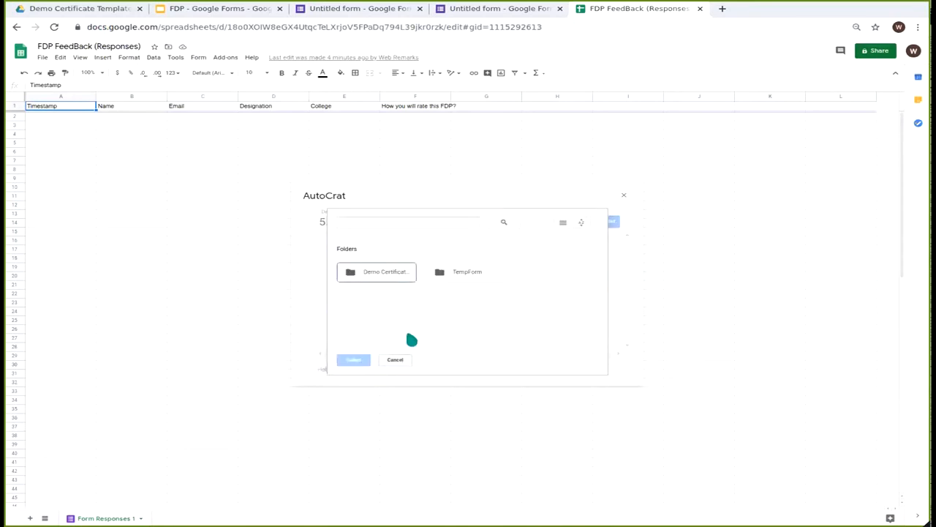
pyautogui.click(471, 278)
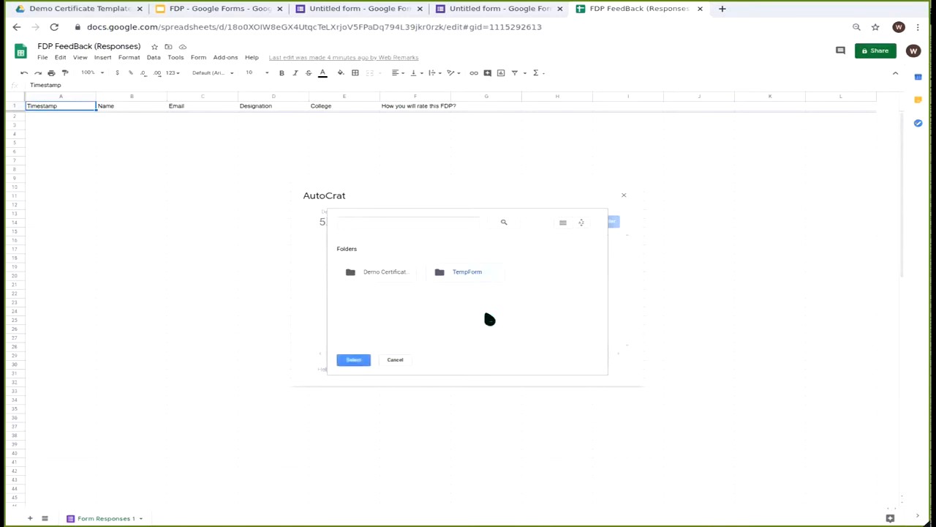
pyautogui.click(352, 359)
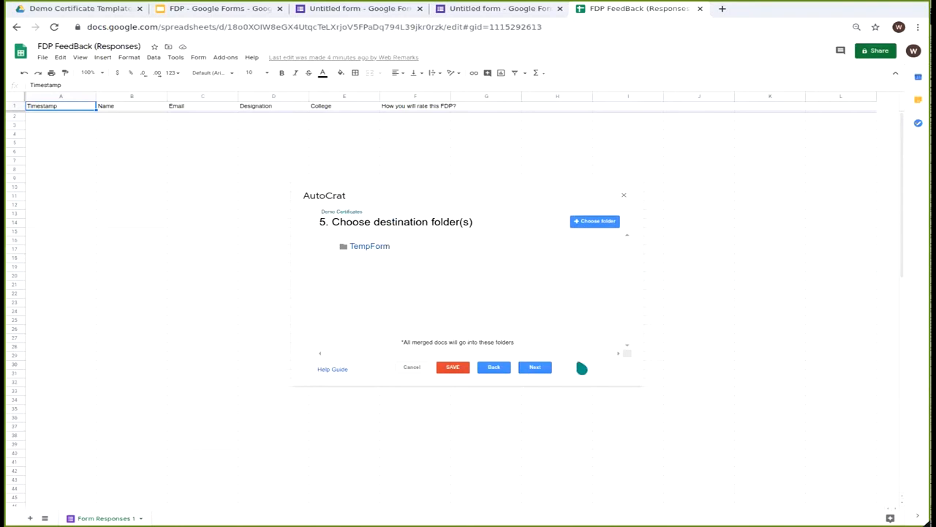
# - Continue from the destination folder past the optional dynamic folder reference to the sharing settings and turn on document sharing
pyautogui.click(545, 370)
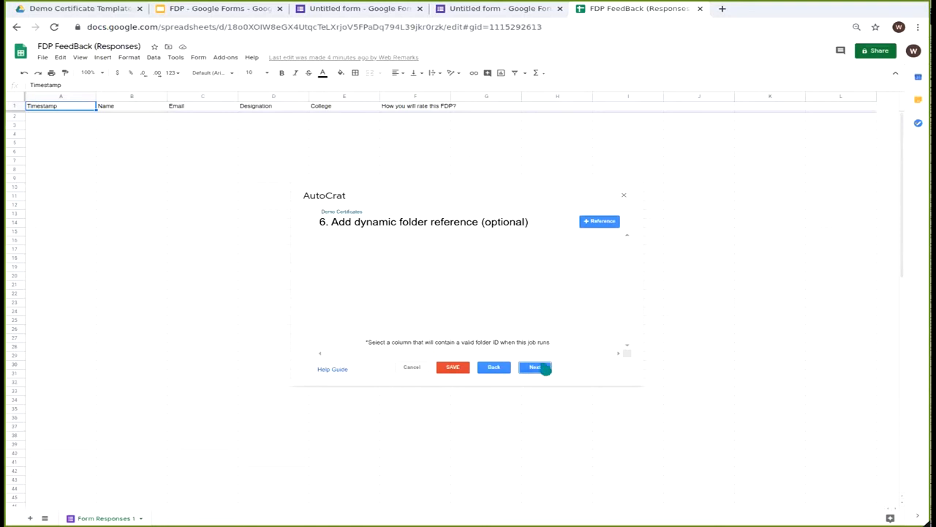
pyautogui.click(542, 367)
pyautogui.click(545, 370)
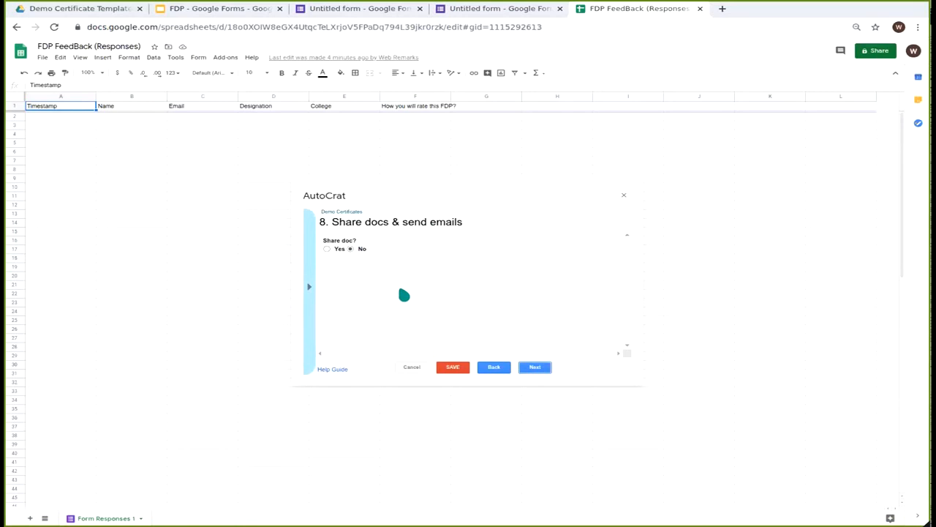
pyautogui.click(339, 251)
# - Set the recipient of the certificate sharing email to the <<Email>> tag copied from the available merge tags
pyautogui.moveTo(627, 267)
pyautogui.mouseDown()
pyautogui.moveTo(631, 322)
pyautogui.moveTo(629, 256)
pyautogui.moveTo(624, 275)
pyautogui.mouseUp()
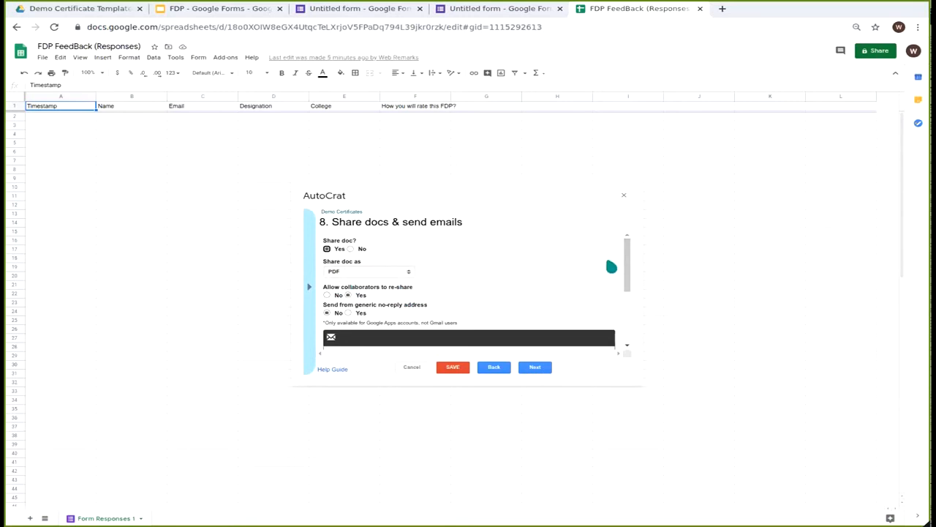
pyautogui.moveTo(627, 270); pyautogui.dragTo(629, 306)
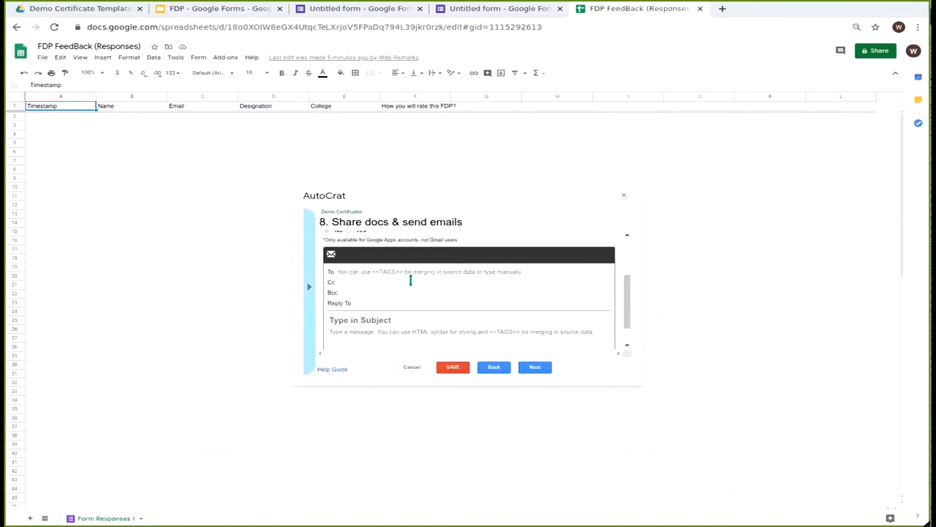
pyautogui.click(405, 272)
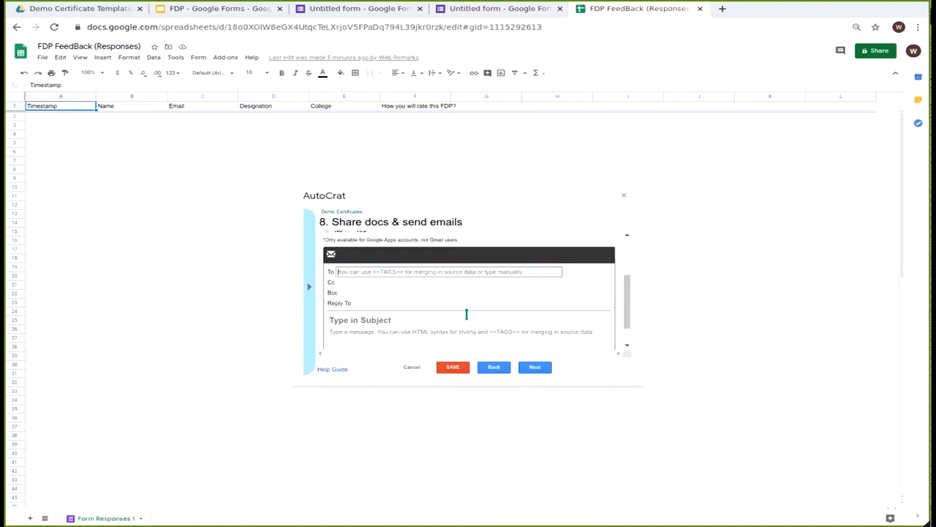
pyautogui.click(309, 287)
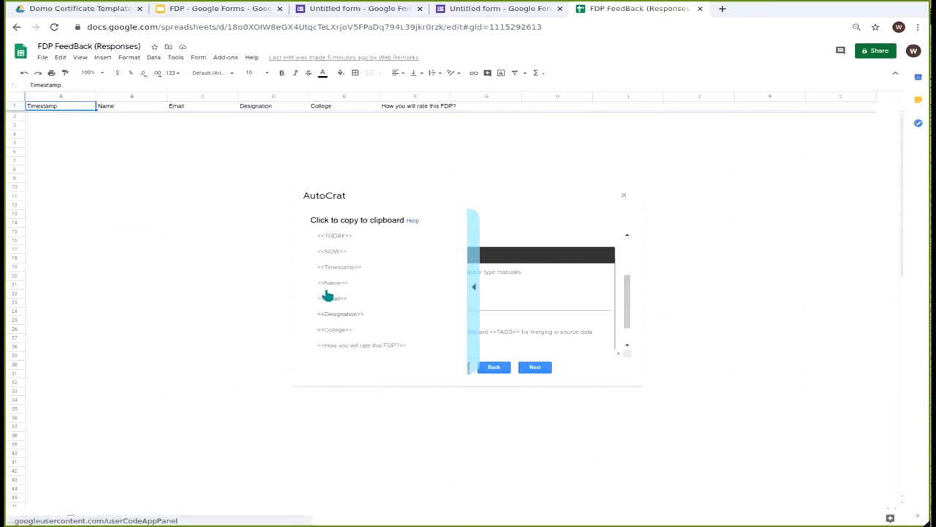
pyautogui.click(334, 298)
pyautogui.click(342, 272)
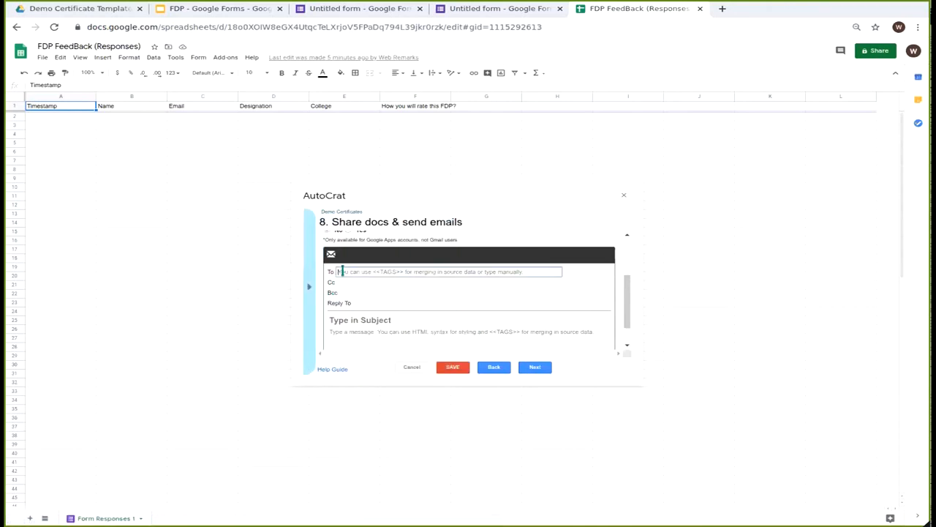
pyautogui.write('<<Email>>')
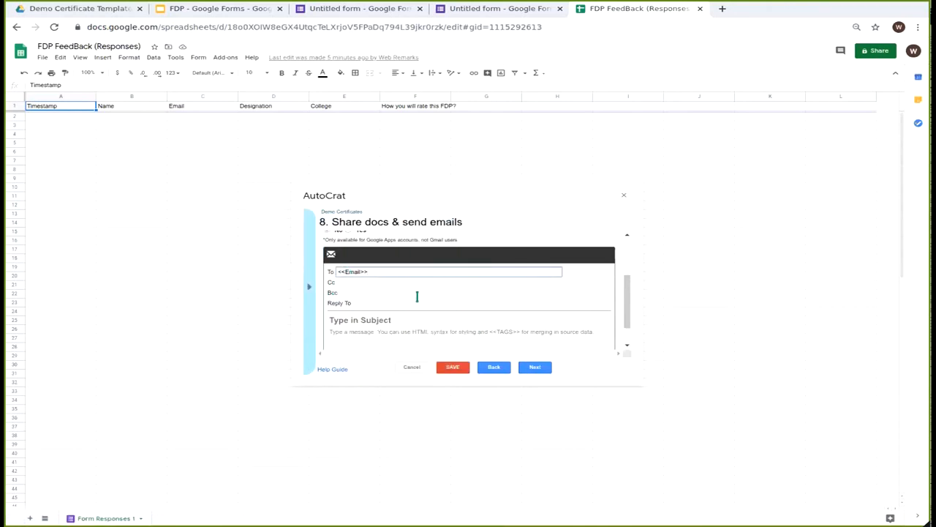
# - Set the email subject to "Please Collect you Certificate", begin the message with "Thank for This" and continue to the job triggers
pyautogui.click(379, 318)
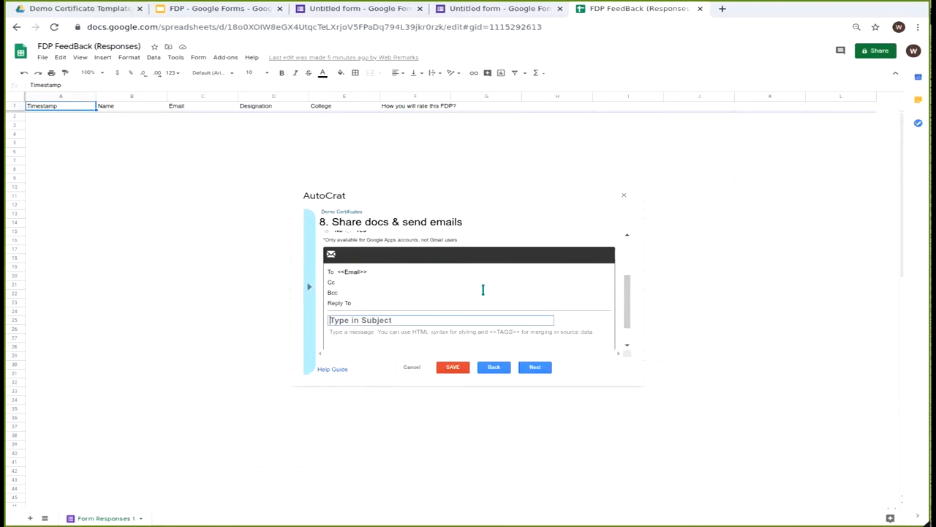
pyautogui.write('Please Collect you Certificate')
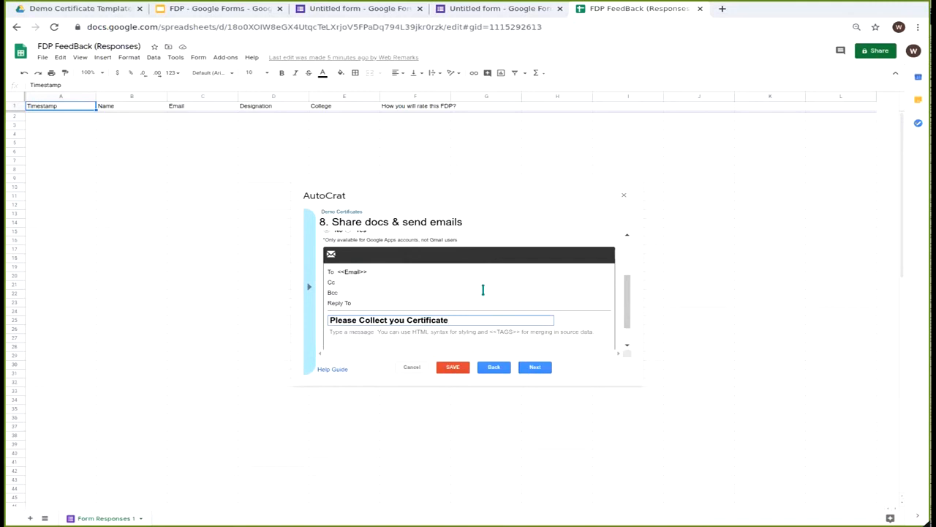
pyautogui.scroll(-2, 553, 297)
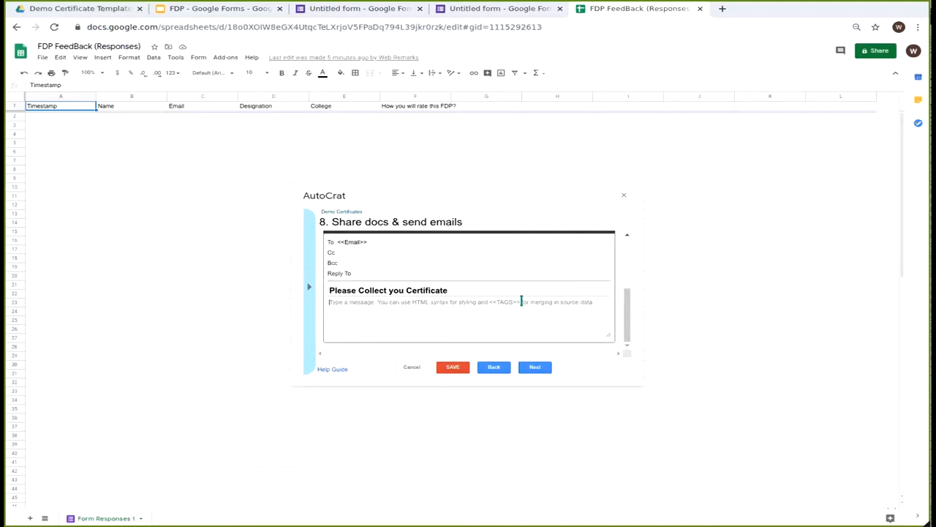
pyautogui.write('Thank for This')
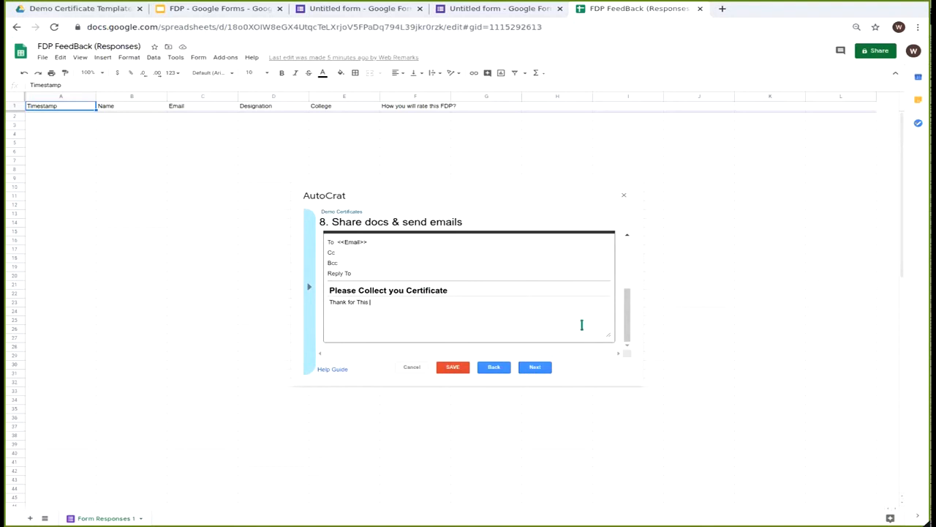
pyautogui.scroll(5, 582, 324)
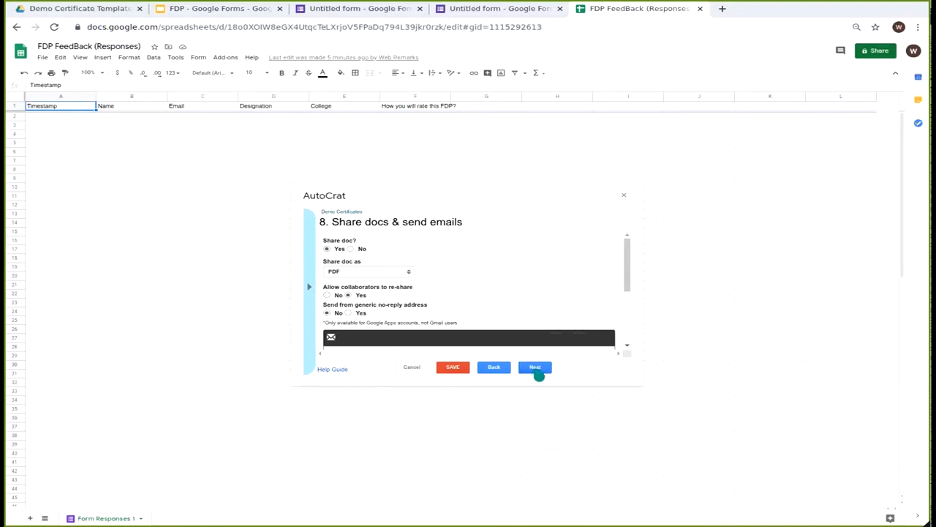
pyautogui.click(535, 367)
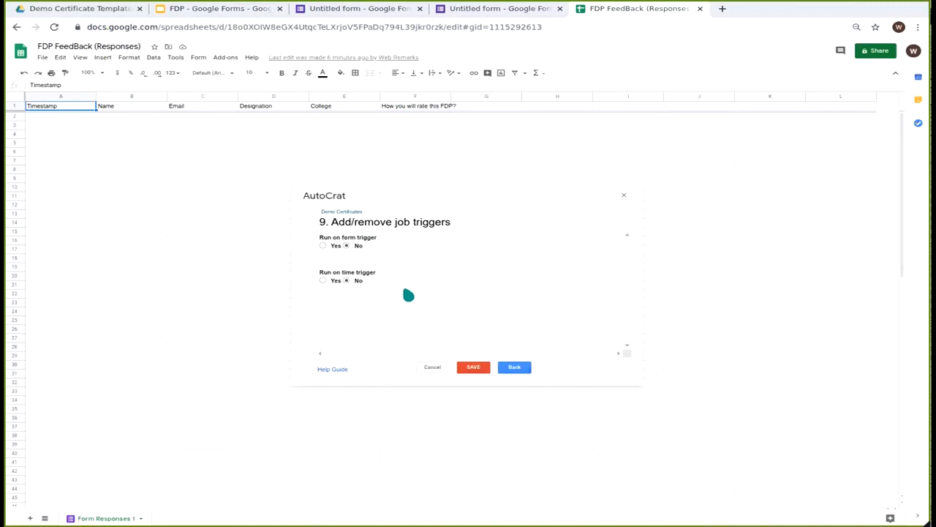
# - Enable the form trigger for the Demo Certificates job, save the job and close AutoCrat
pyautogui.click(326, 246)
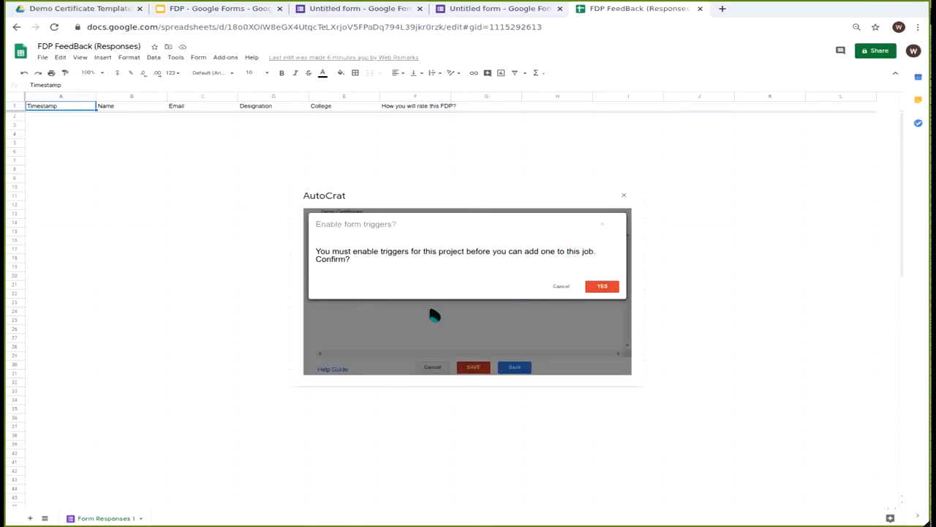
pyautogui.click(601, 290)
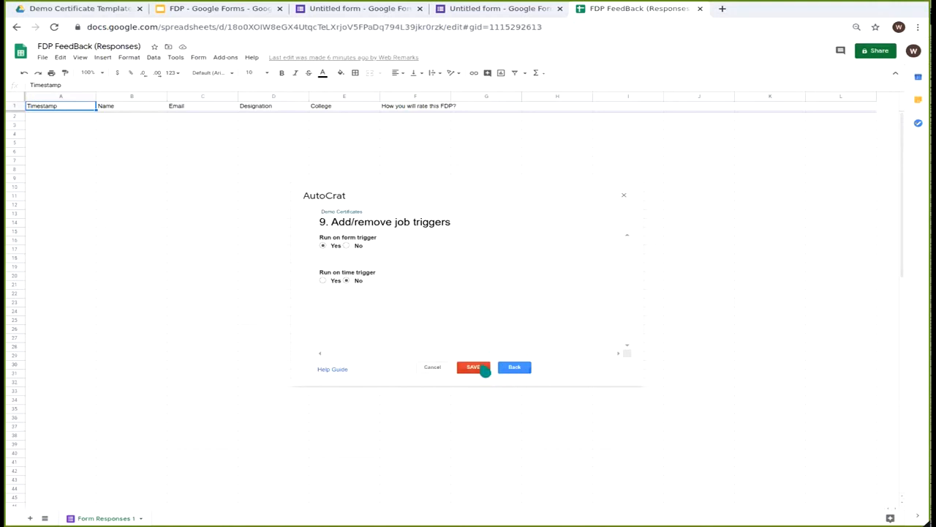
pyautogui.click(485, 371)
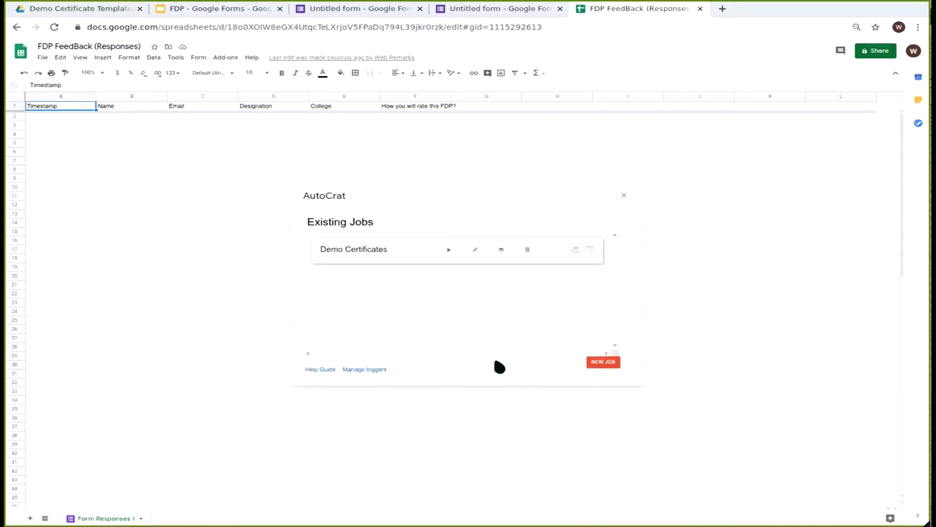
pyautogui.click(625, 196)
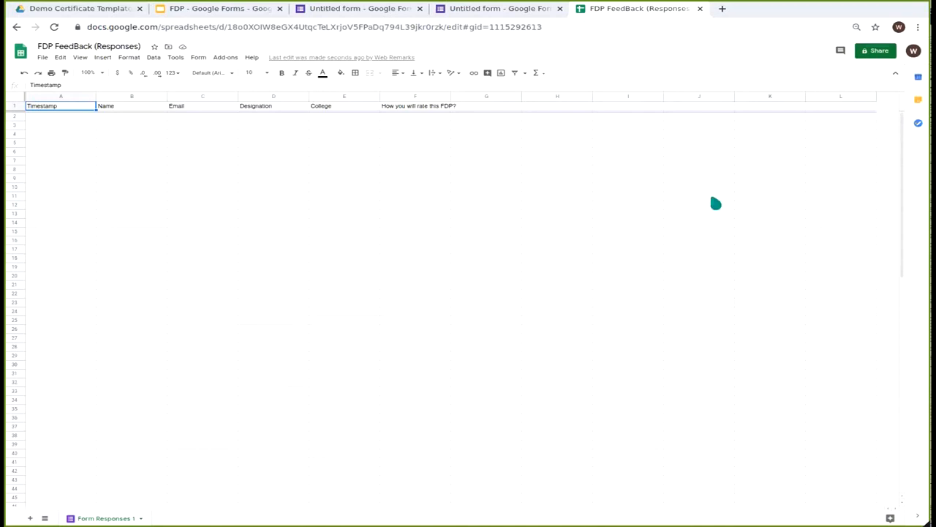
# - Return to the questions of the FDP FeedBack Form and open its live preview
pyautogui.click(507, 13)
pyautogui.click(387, 11)
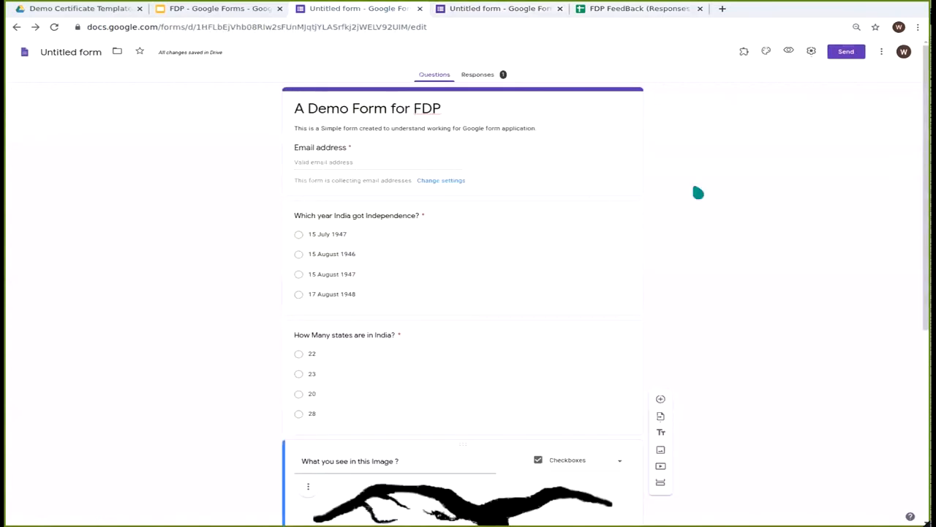
pyautogui.click(505, 9)
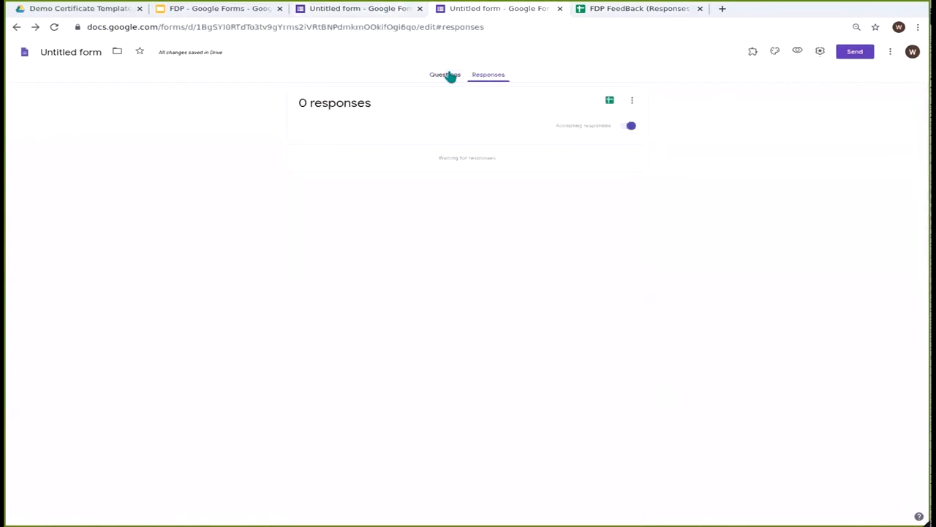
pyautogui.click(446, 75)
pyautogui.scroll(-1, 735, 212)
pyautogui.scroll(1, 768, 124)
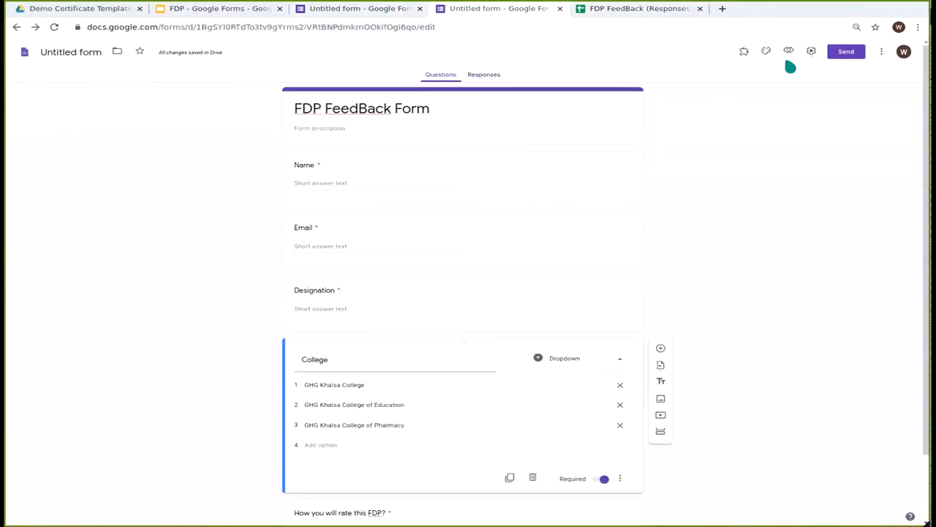
pyautogui.click(789, 53)
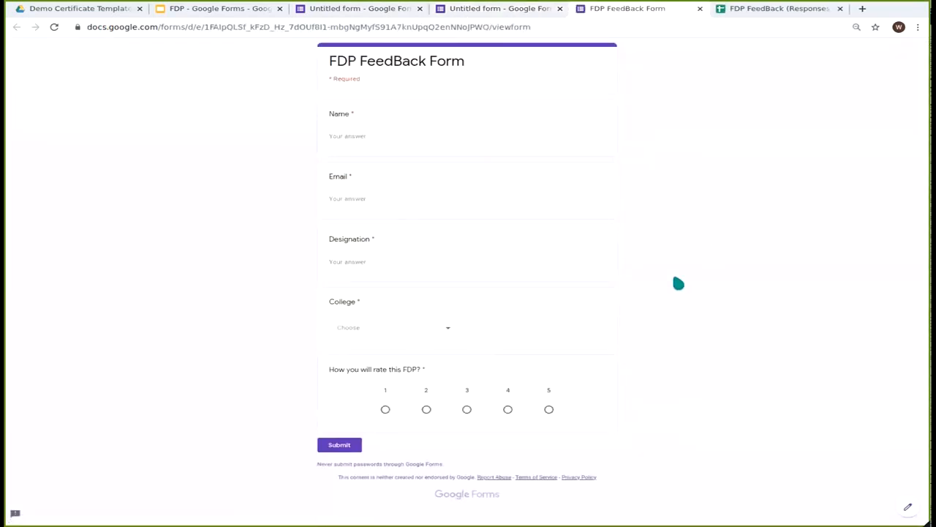
# - Fill in the respondent's name and email in the feedback form and enter Assistant Professor as the designation
pyautogui.click(383, 131)
pyautogui.write('Umrdnerpal')
pyautogui.press('Tab')
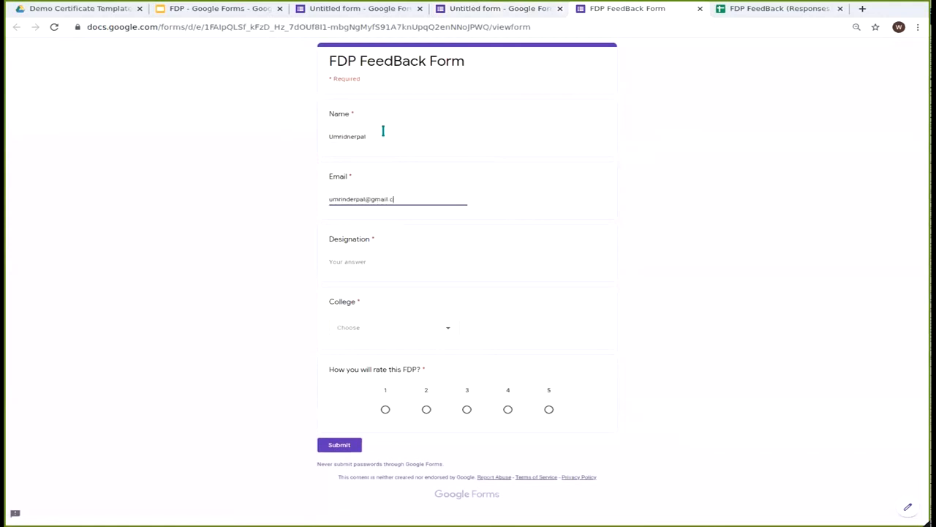
pyautogui.press('Tab')
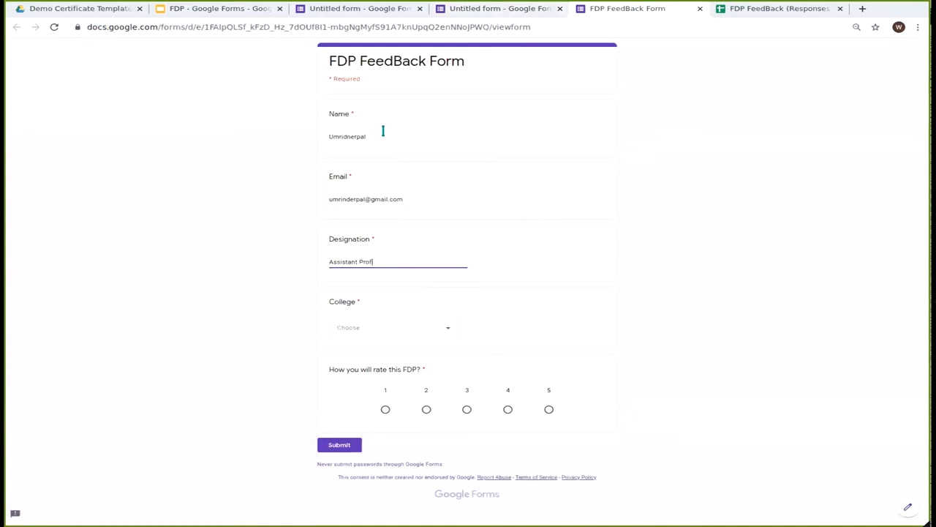
pyautogui.press('Tab')
# - Choose GHG Khalsa College as the college, rate the FDP 5 and submit the response
pyautogui.press('Return')
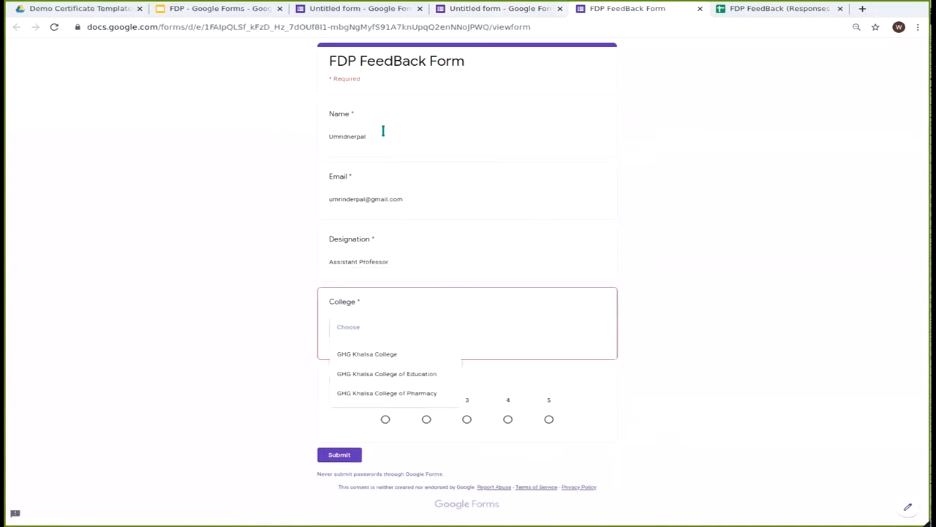
pyautogui.press('Down')
pyautogui.press('Return')
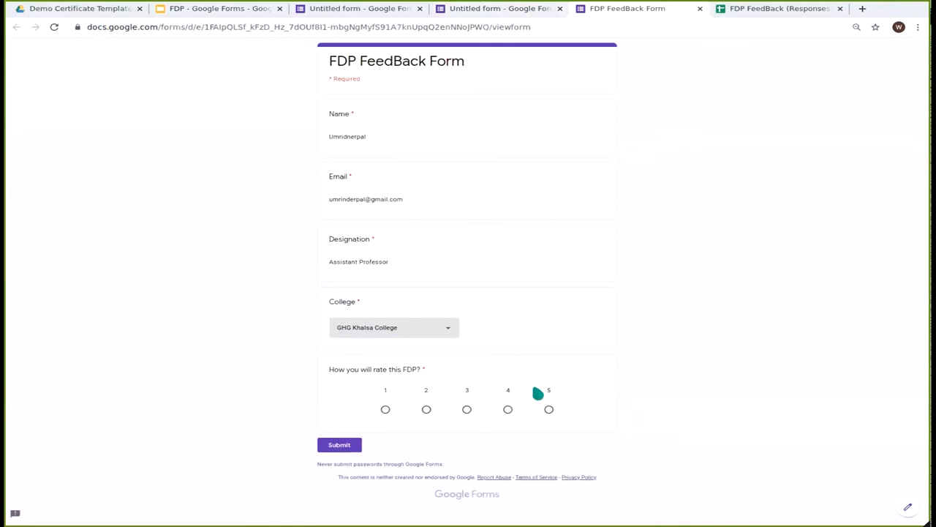
pyautogui.click(548, 409)
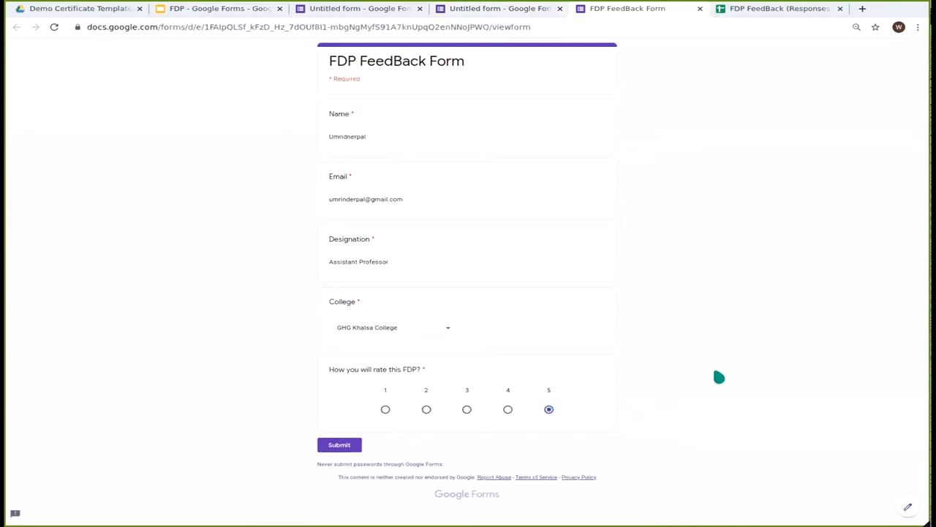
pyautogui.click(350, 449)
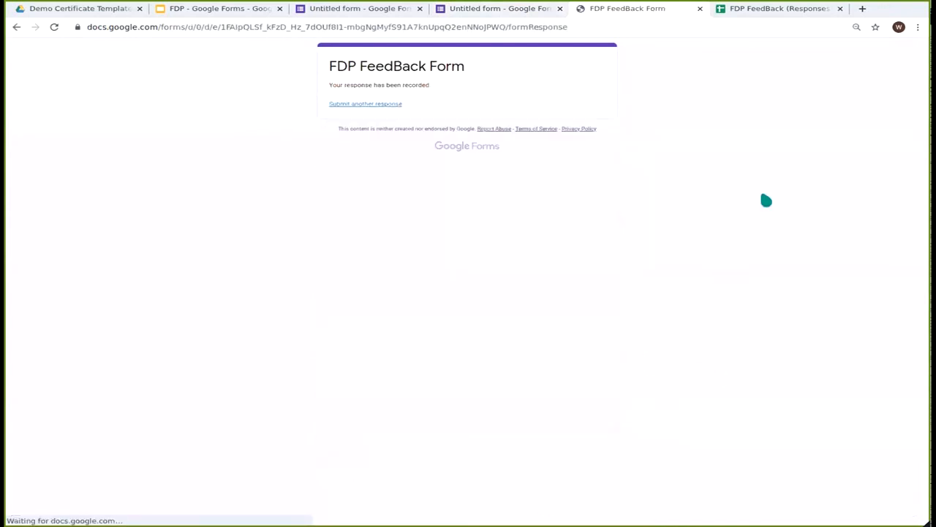
# - View the merged certificate PDF through its URL in the responses sheet, close it and switch to the FDP - Google Forms presentation
pyautogui.click(794, 16)
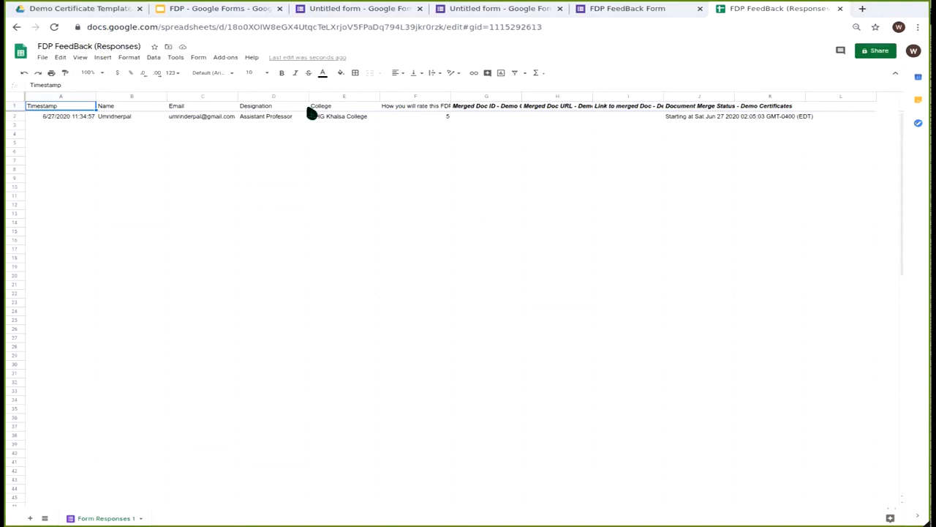
pyautogui.moveTo(564, 122)
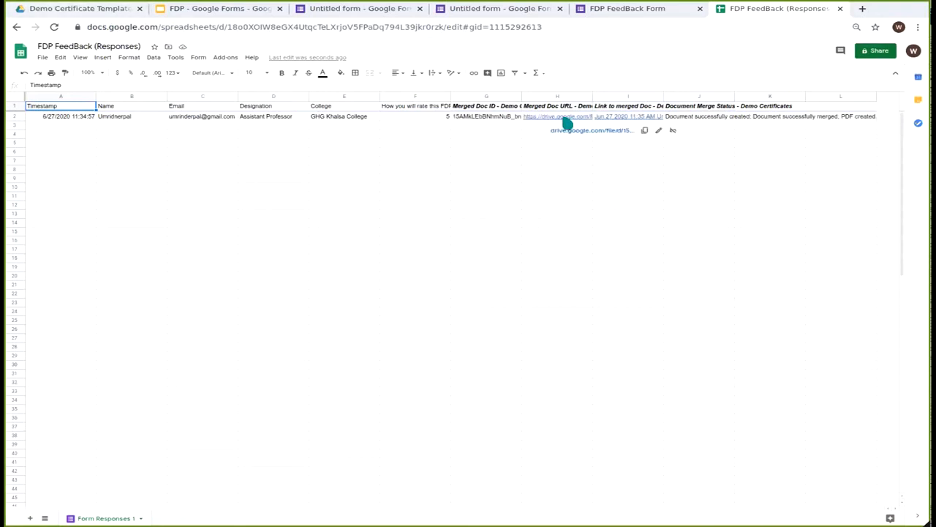
pyautogui.click(569, 122)
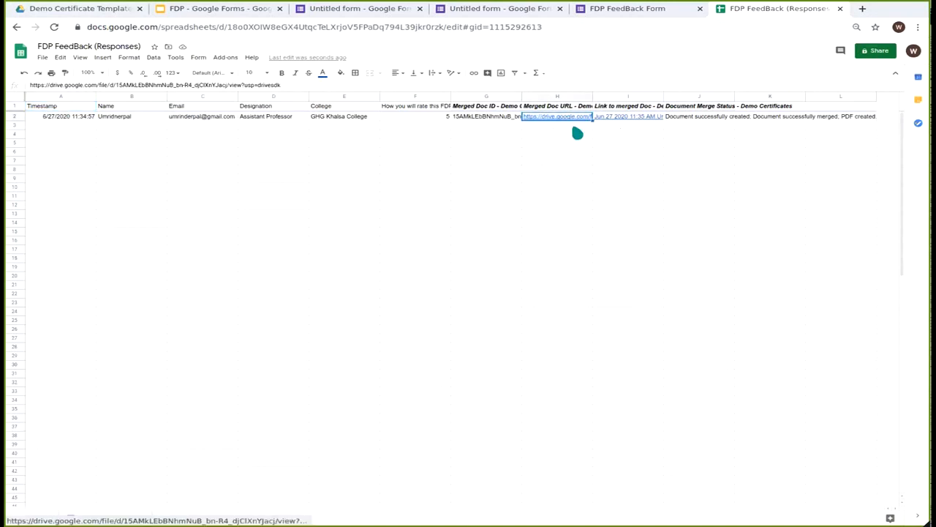
pyautogui.click(577, 129)
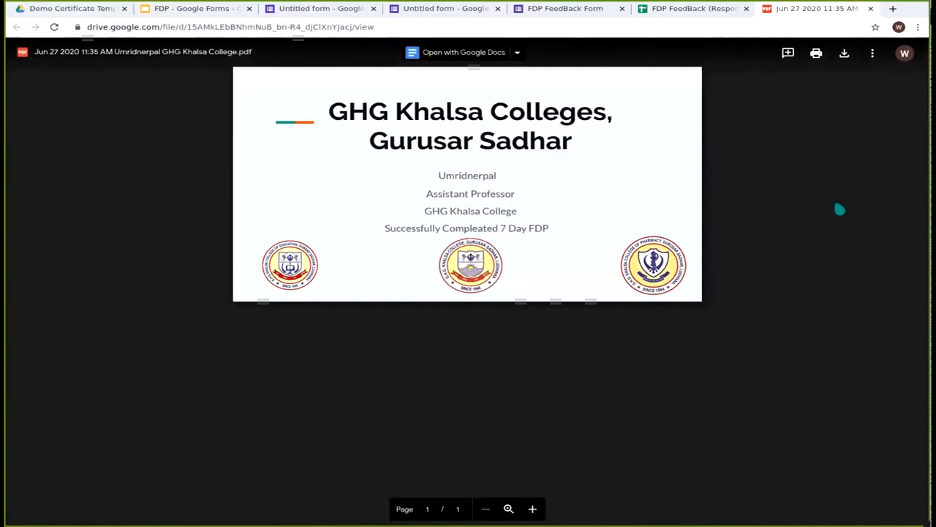
pyautogui.click(870, 8)
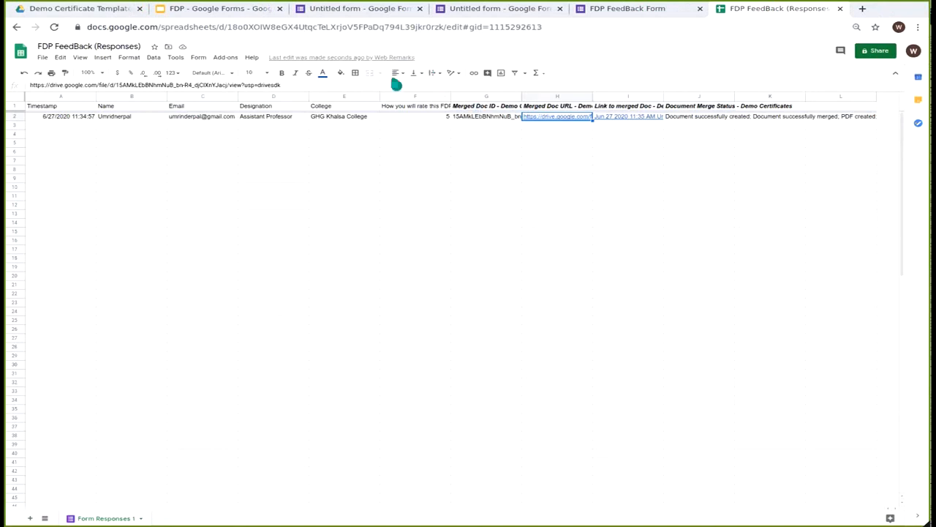
pyautogui.click(232, 11)
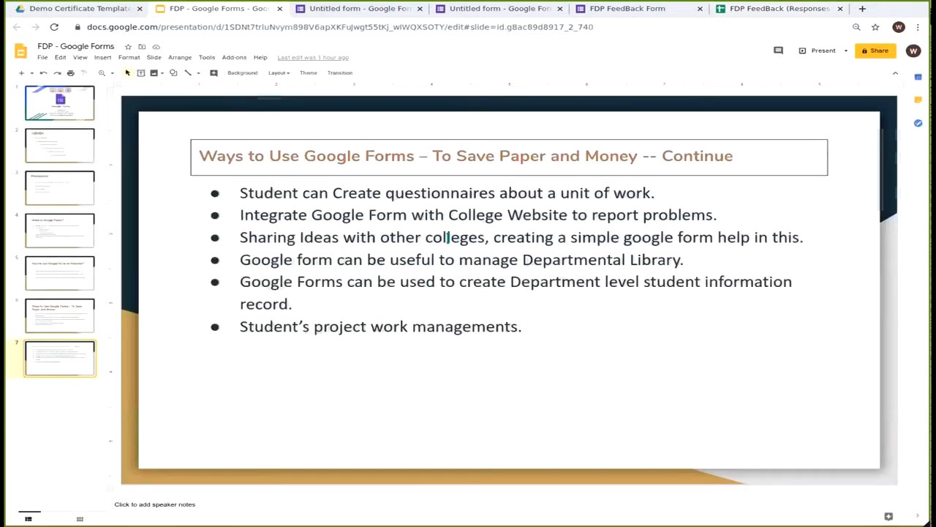